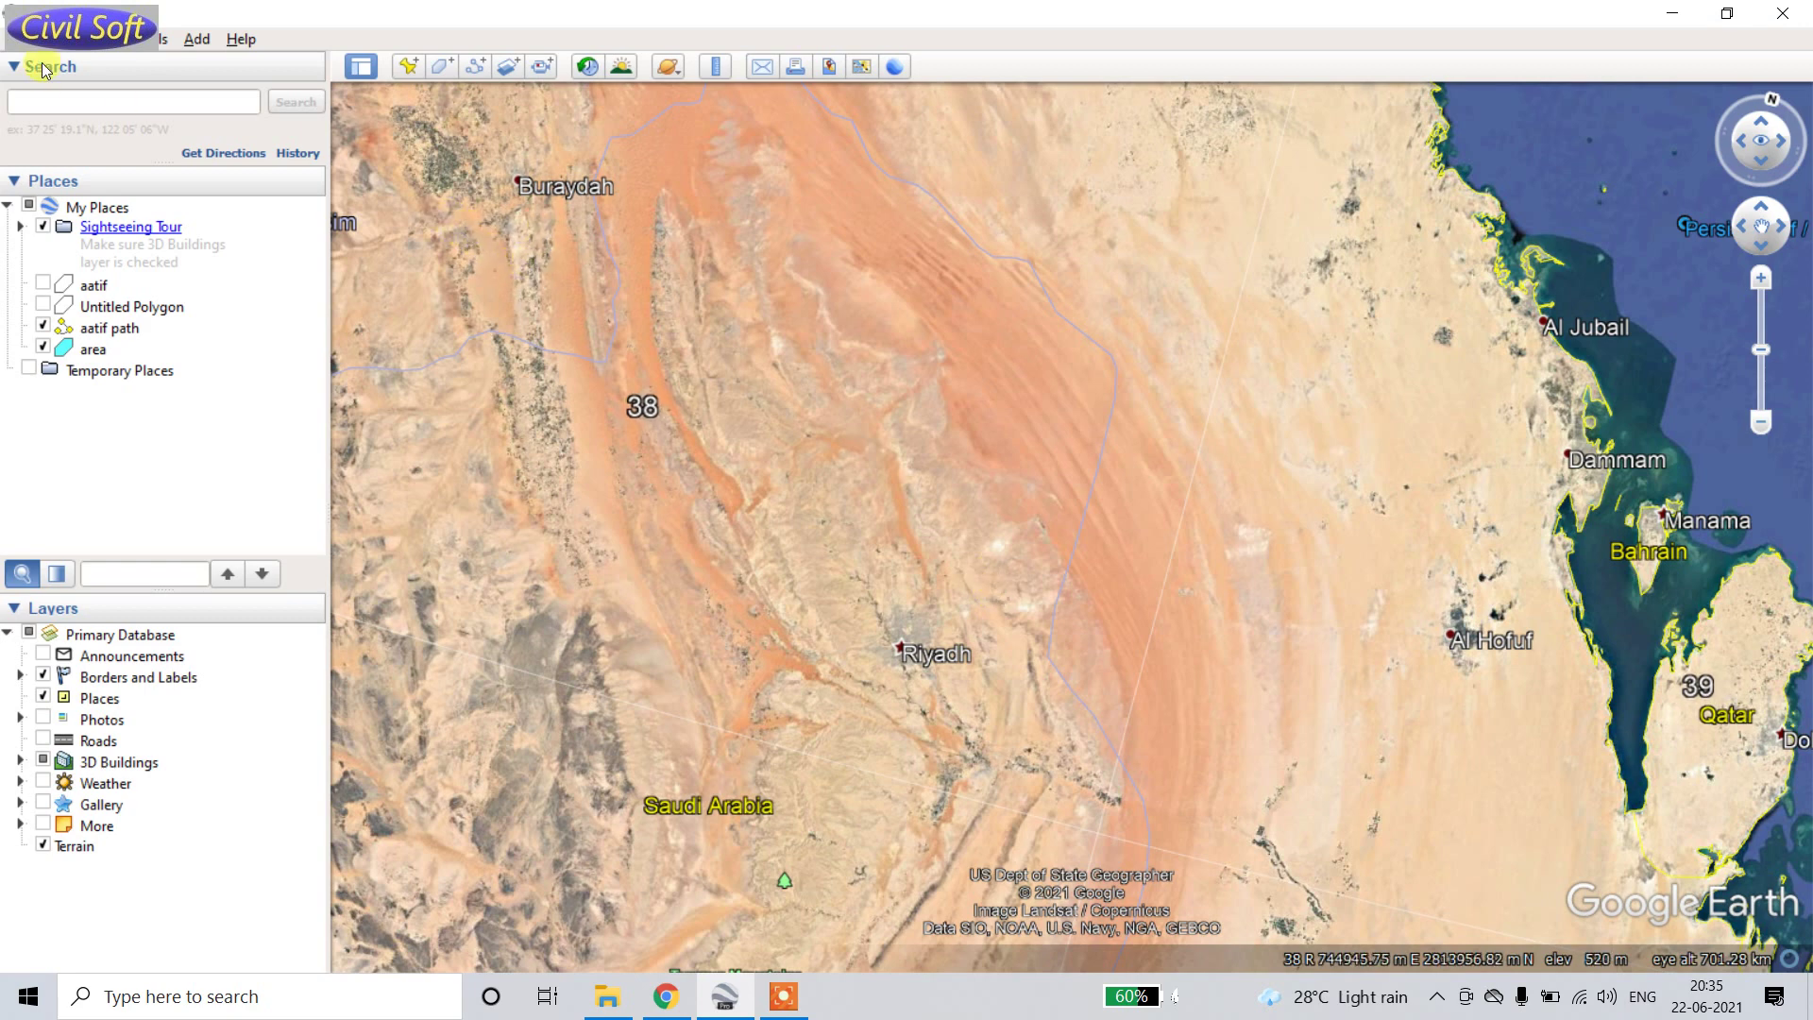
Step: Review the Google Earth display settings and confirm them to return to the map
left_click(108, 47)
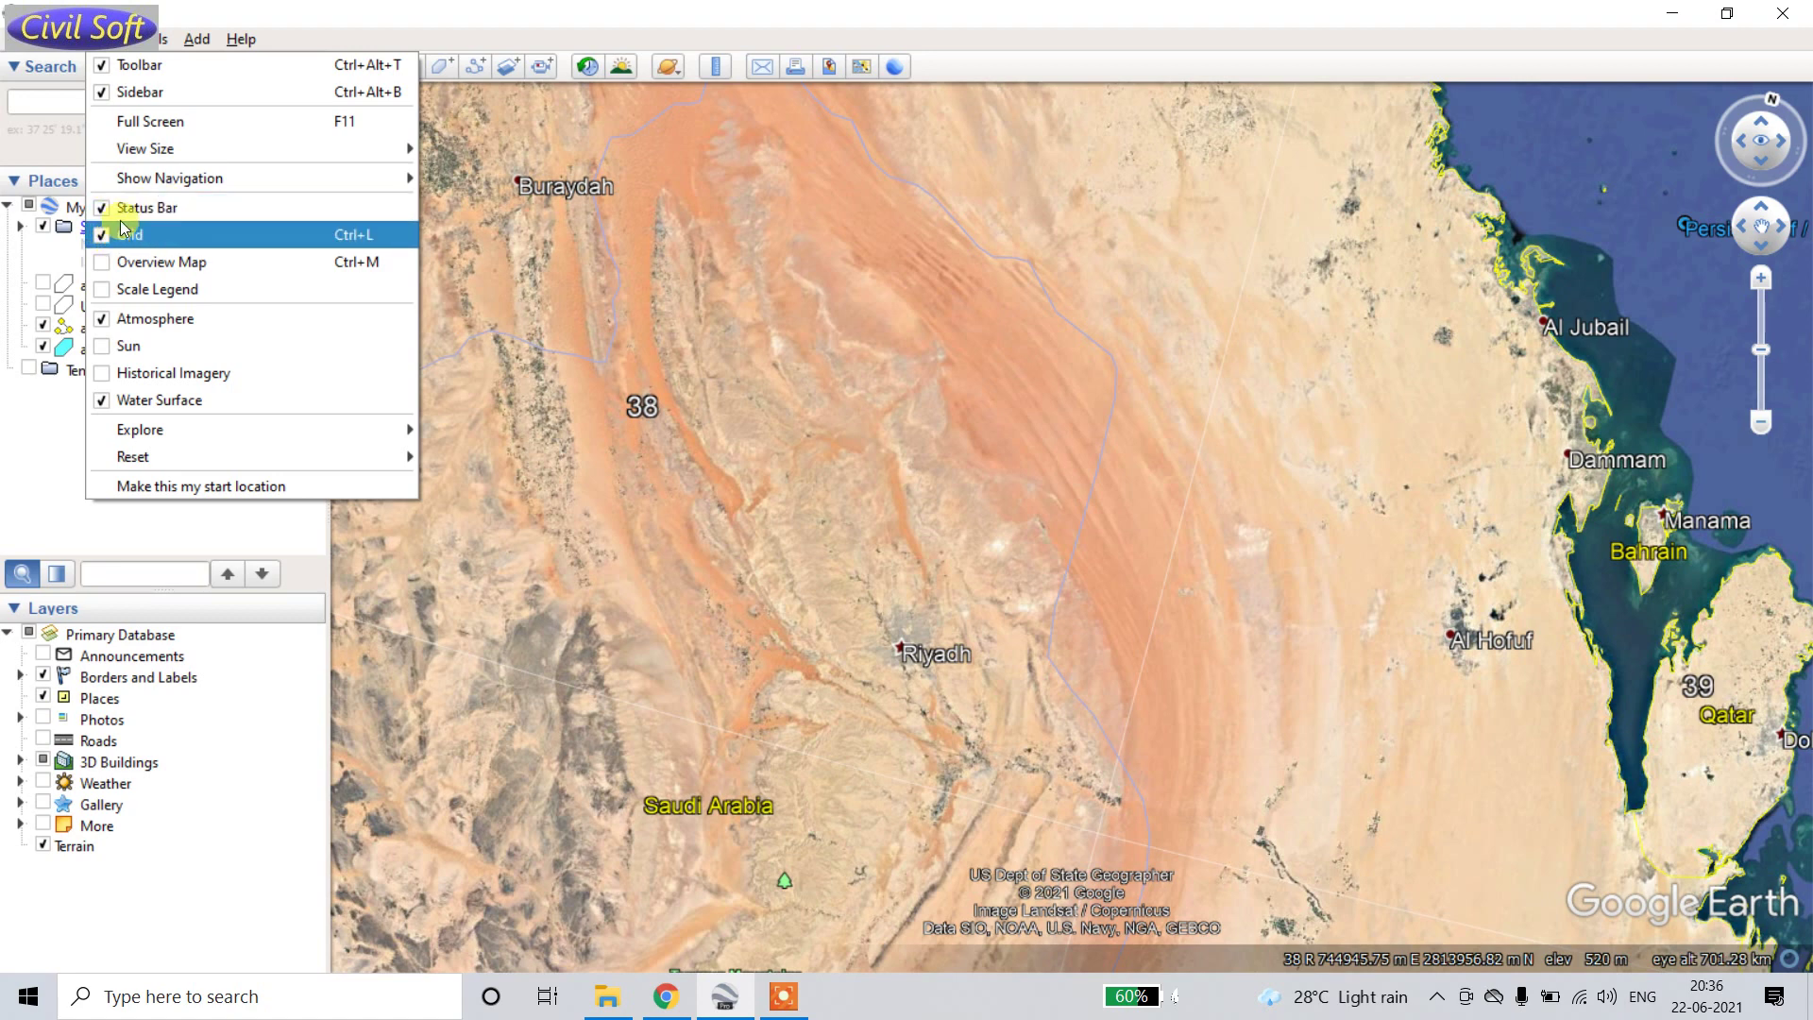
mouse_move(163, 41)
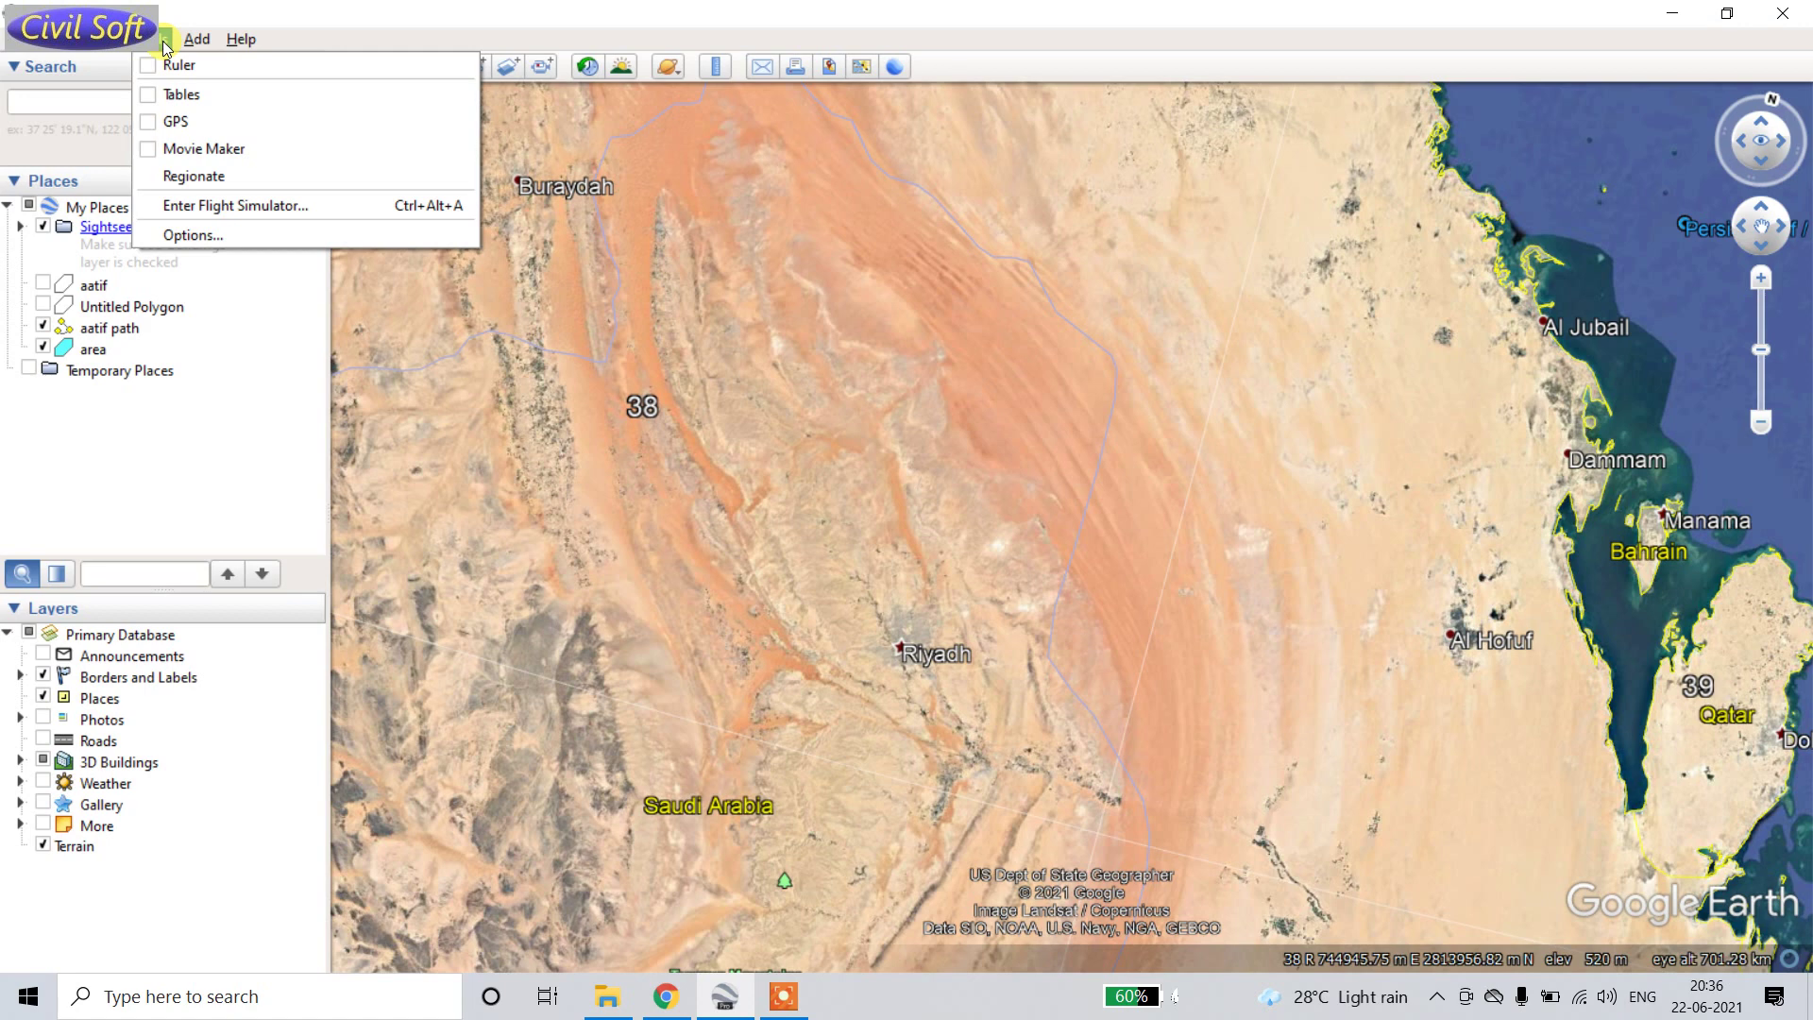
left_click(211, 234)
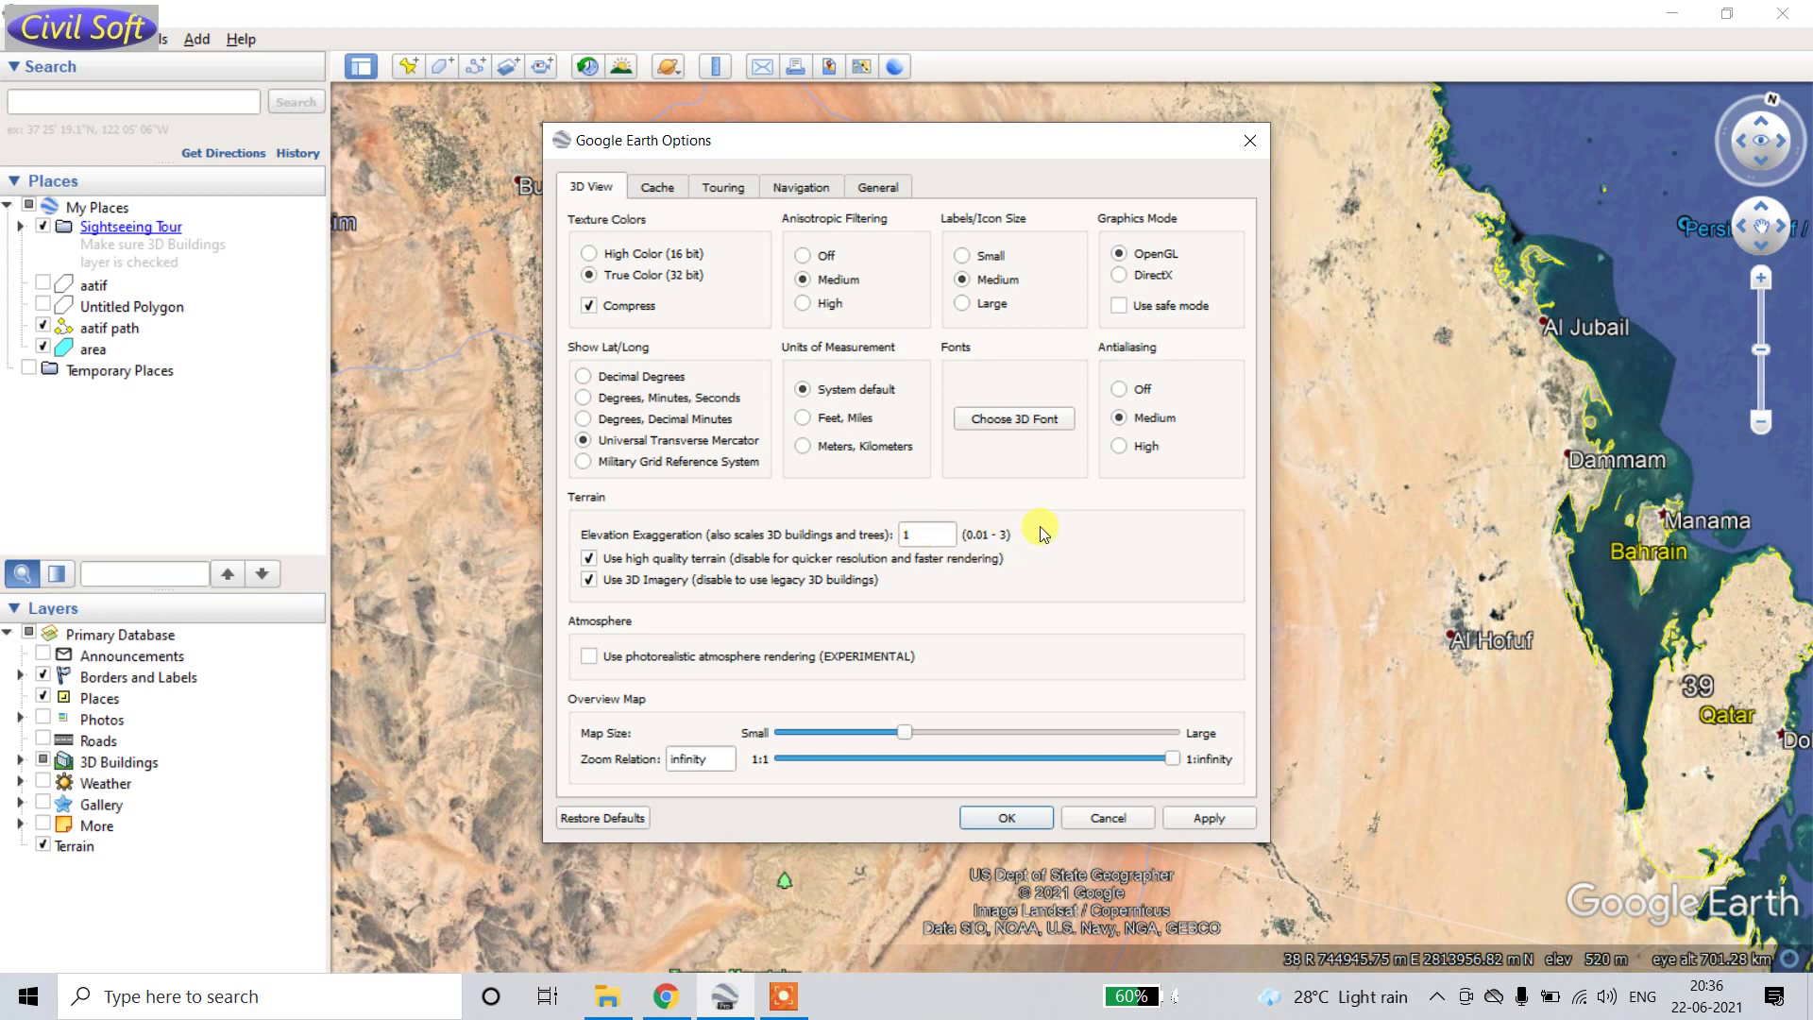
left_click(1007, 819)
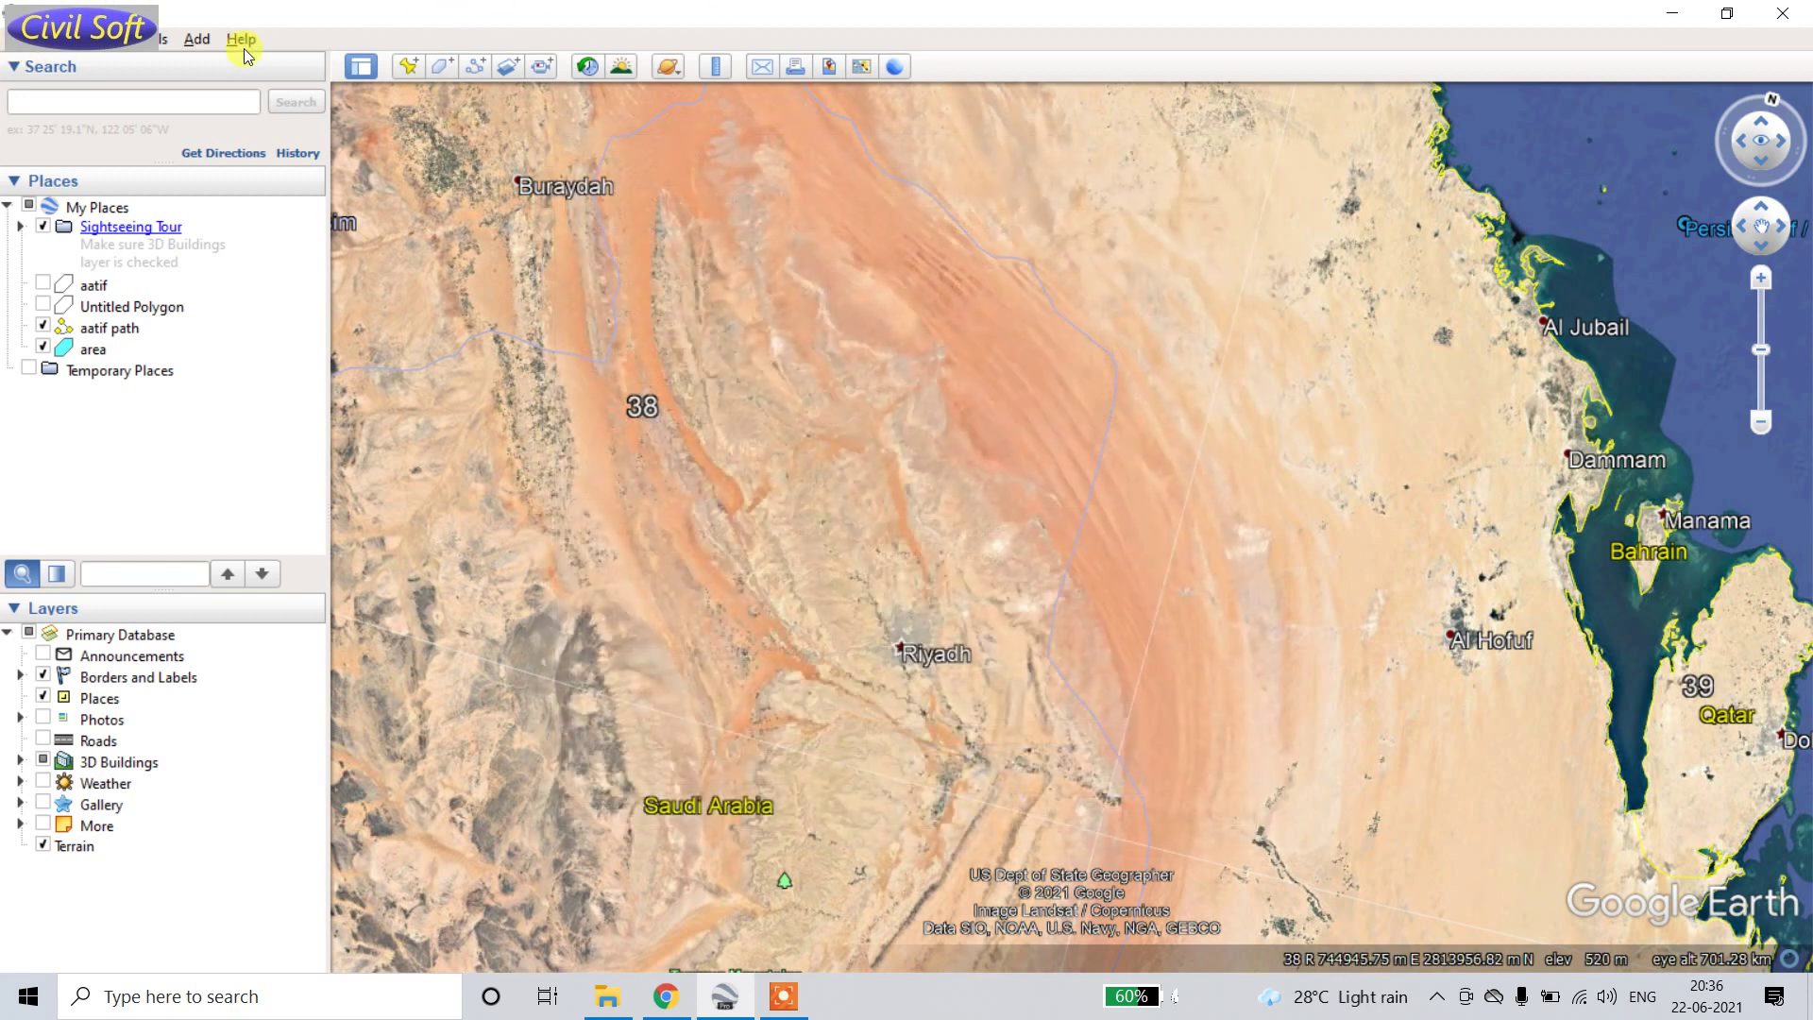
Step: Draw a new polygon around Riyadh, from near Buraydah south toward the desert
left_click(438, 68)
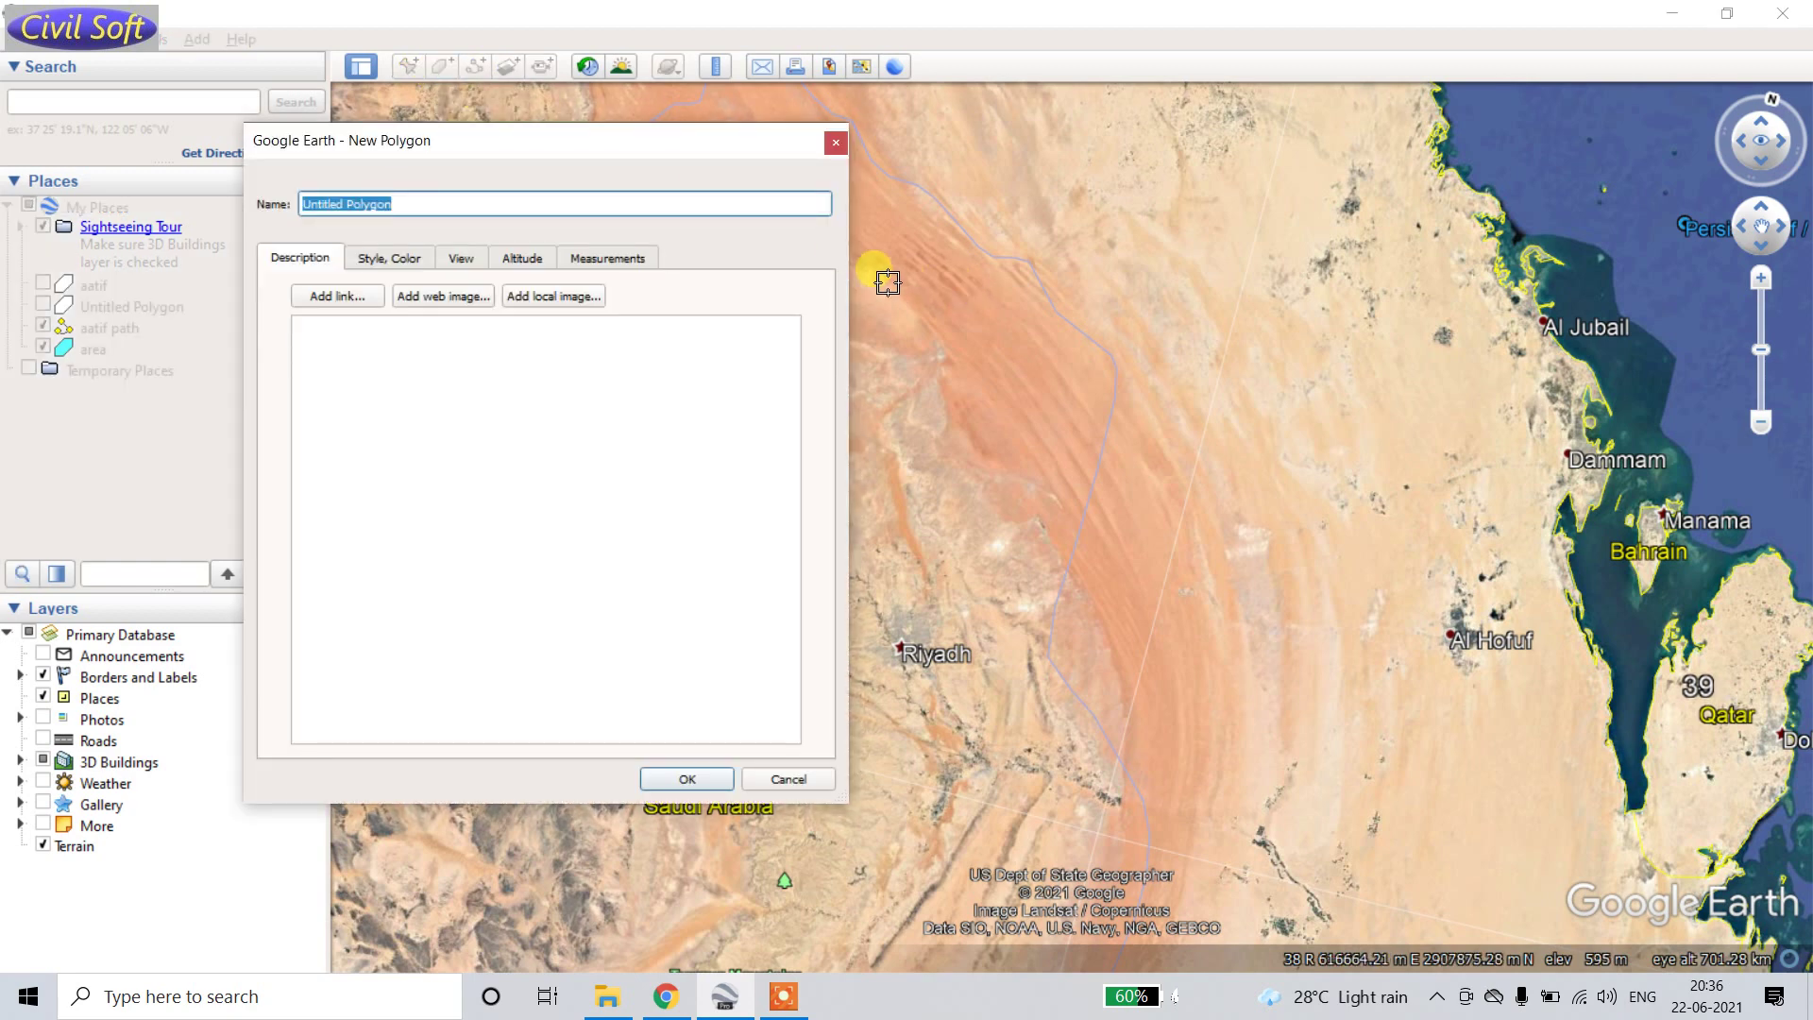
left_click_drag(651, 156, 270, 330)
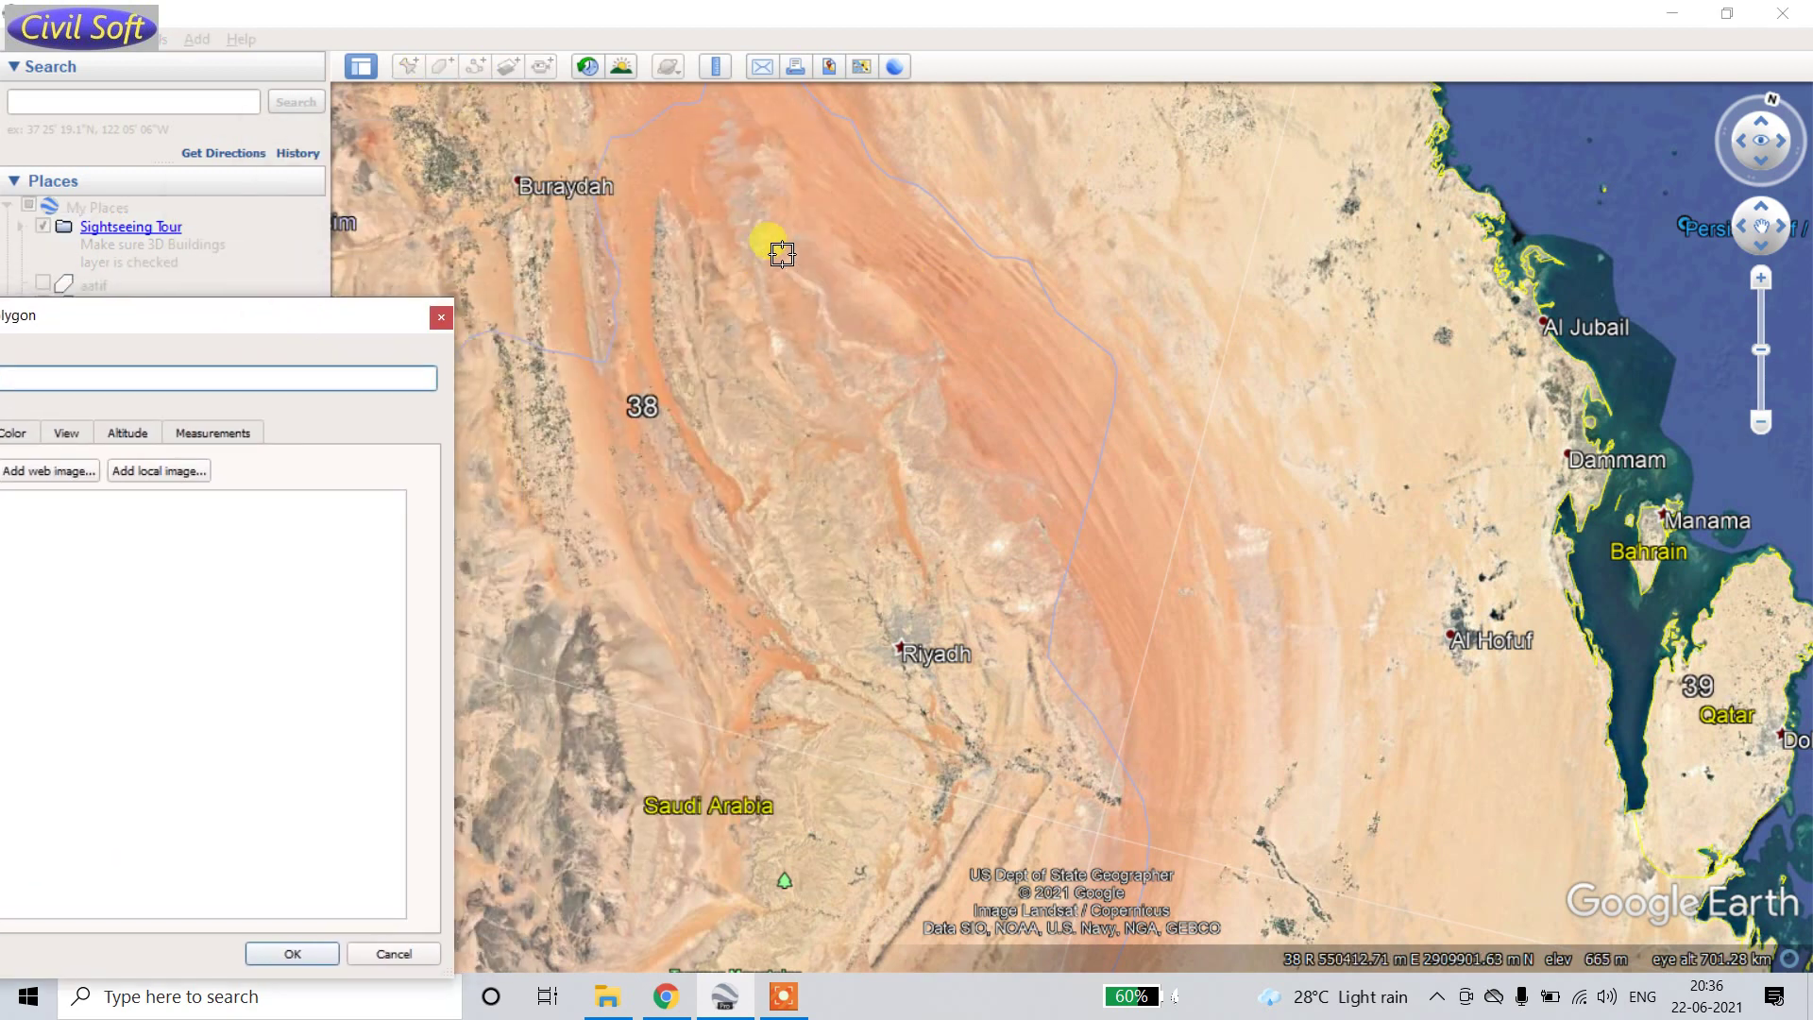
left_click(651, 170)
left_click(1054, 227)
left_click(1230, 394)
left_click(1296, 570)
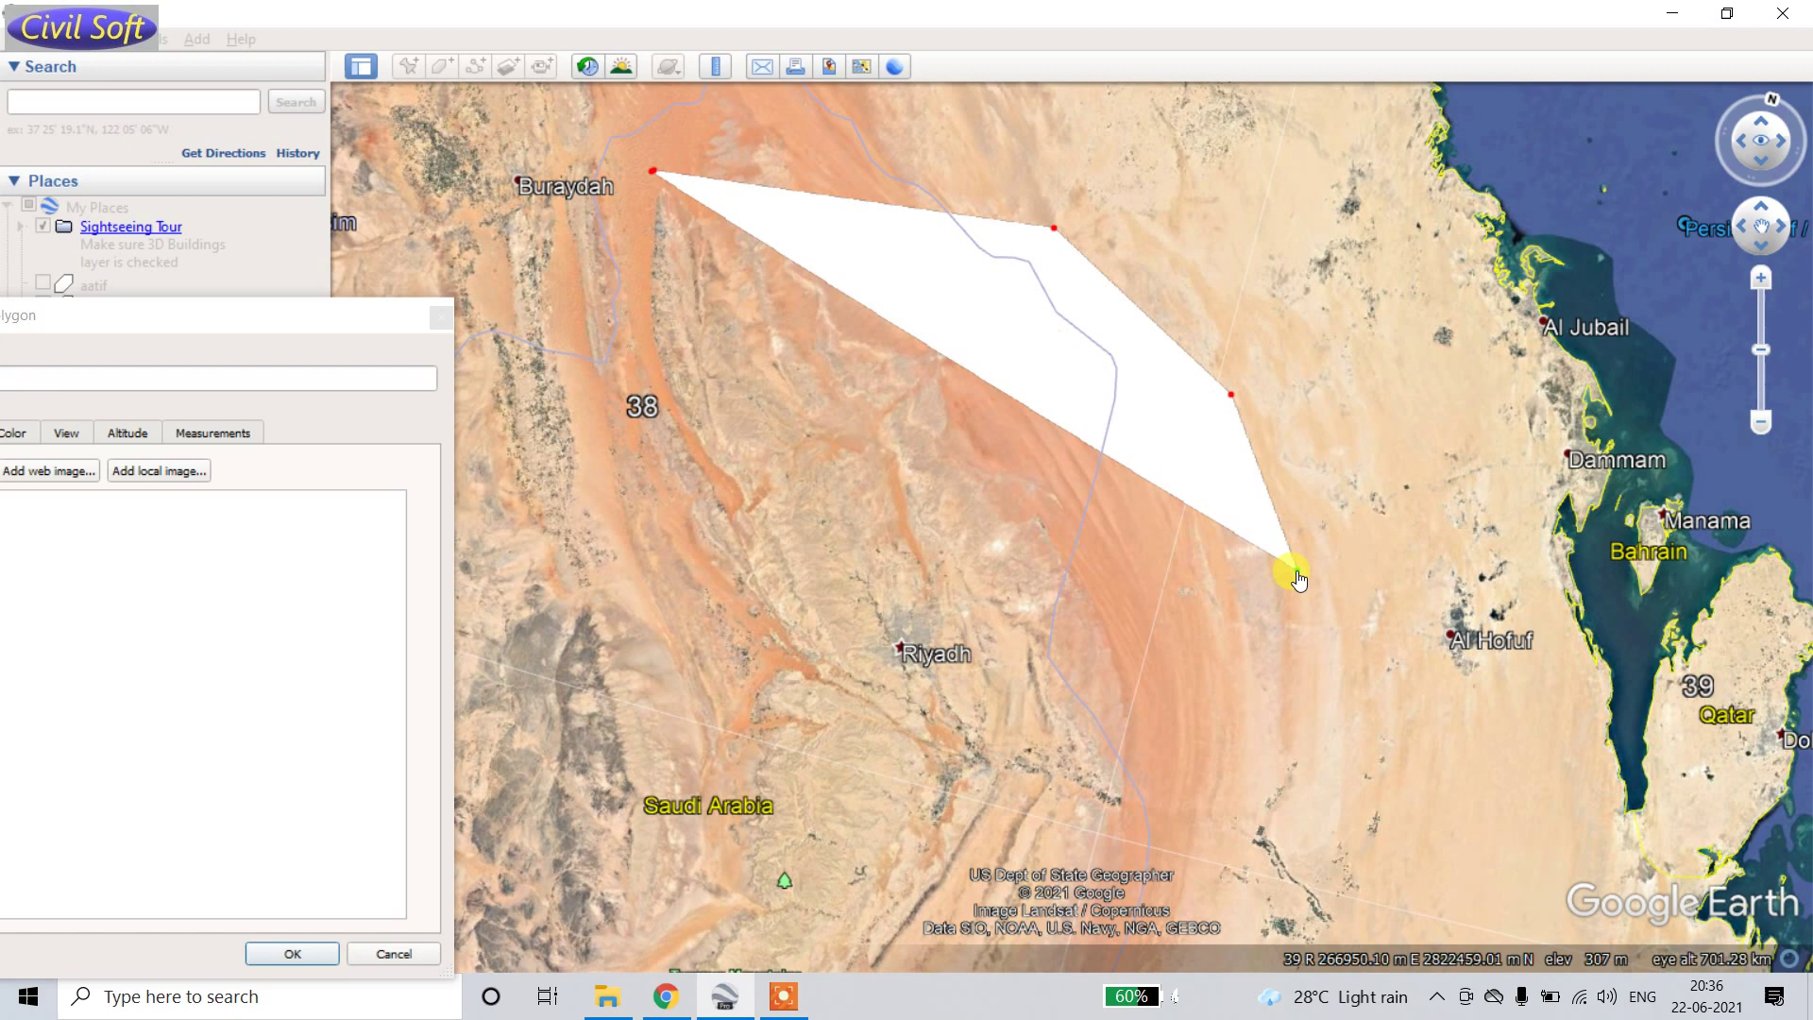
left_click(1321, 736)
left_click(1141, 867)
left_click(870, 924)
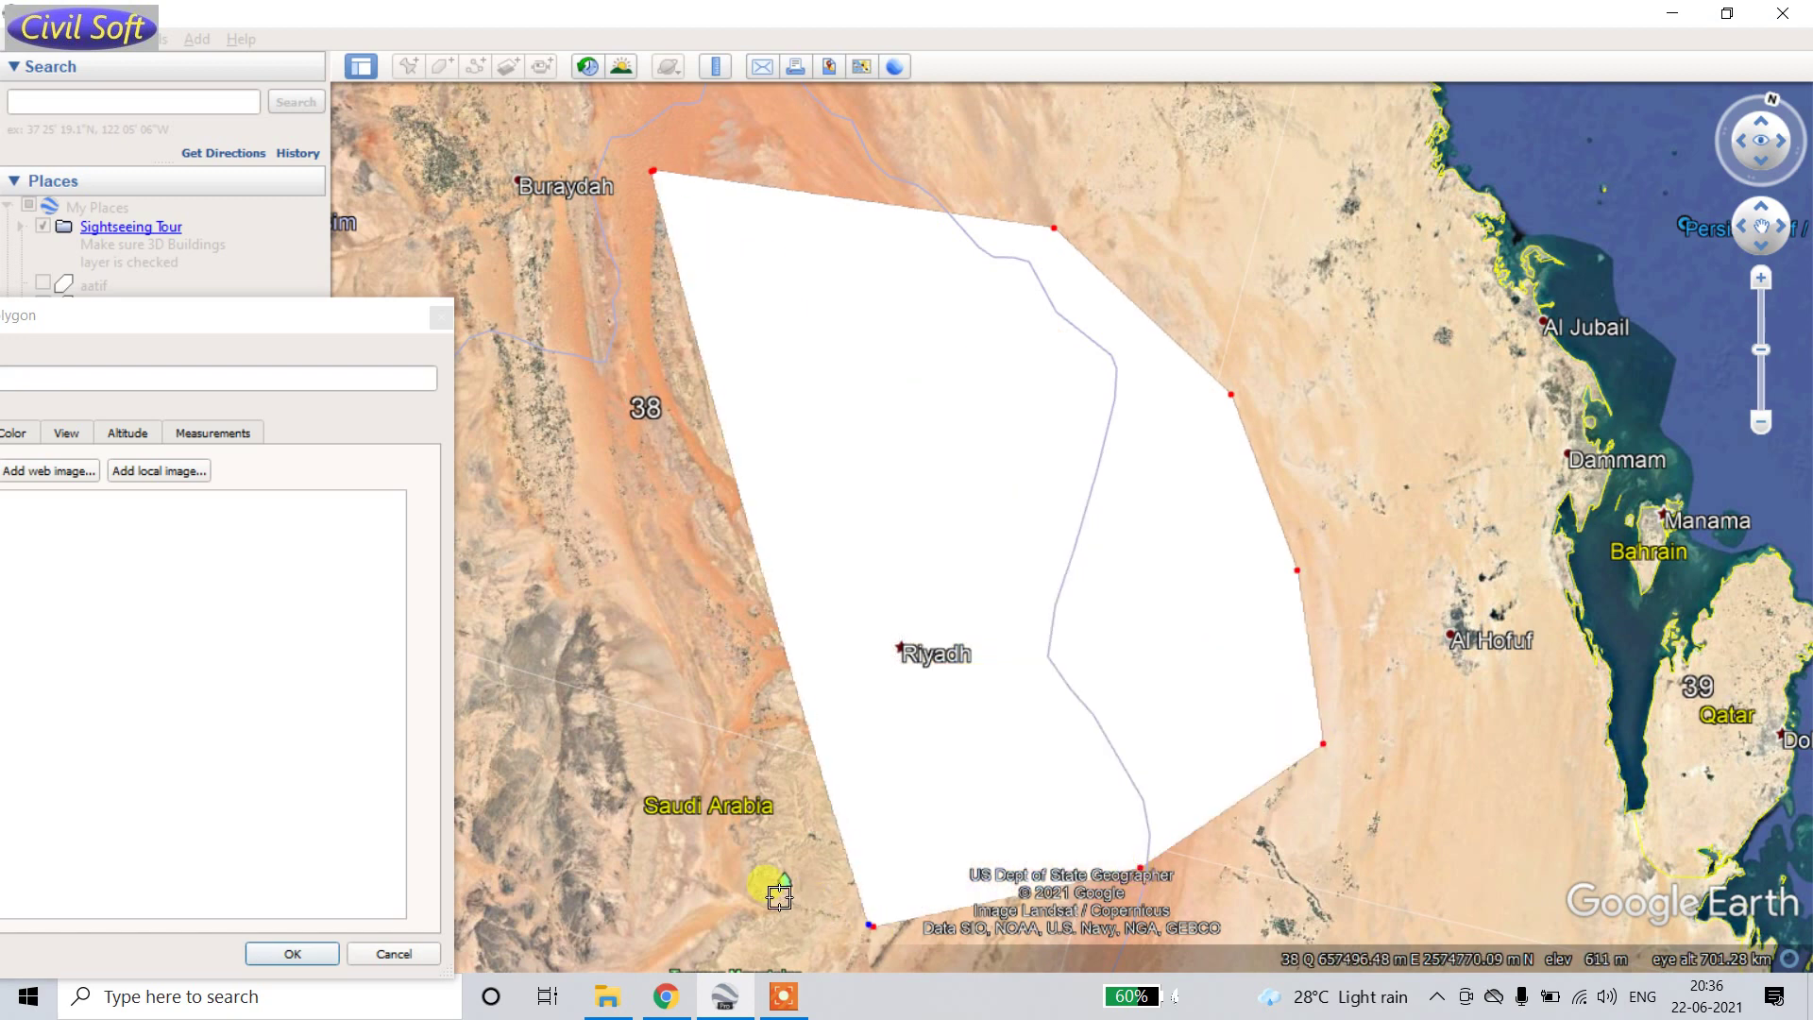
left_click(512, 596)
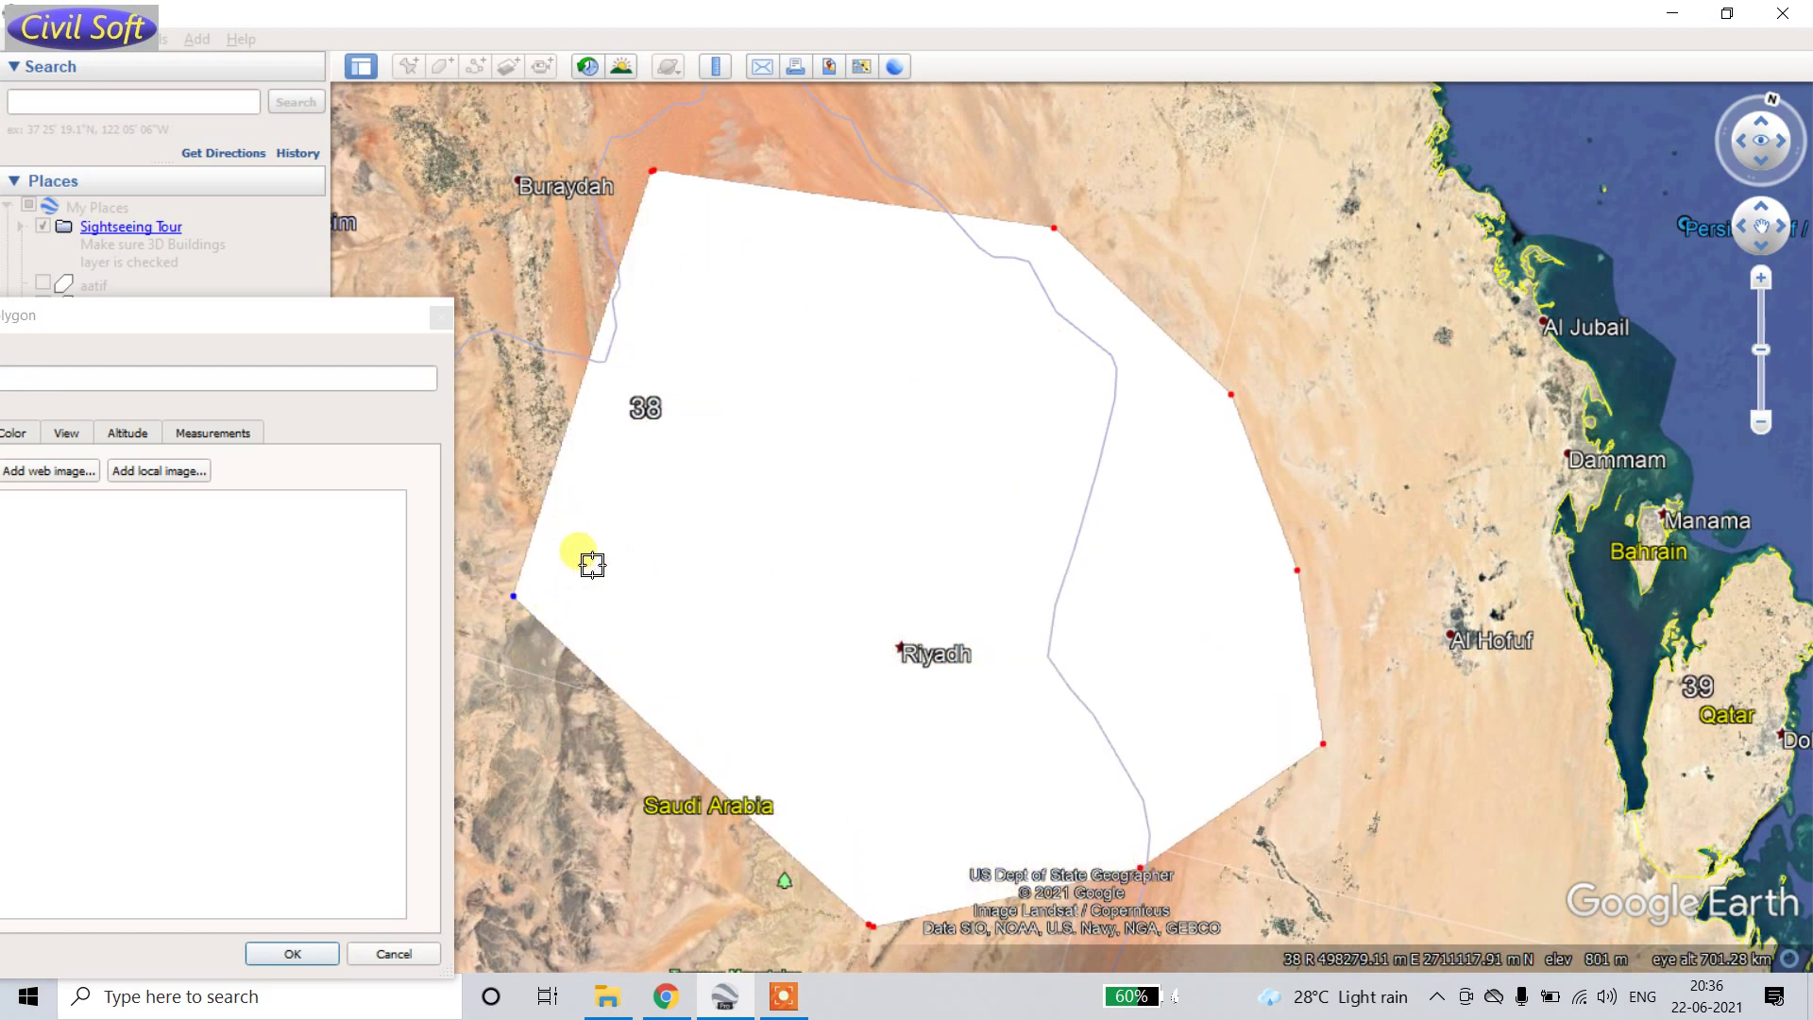
left_click_drag(316, 315, 560, 104)
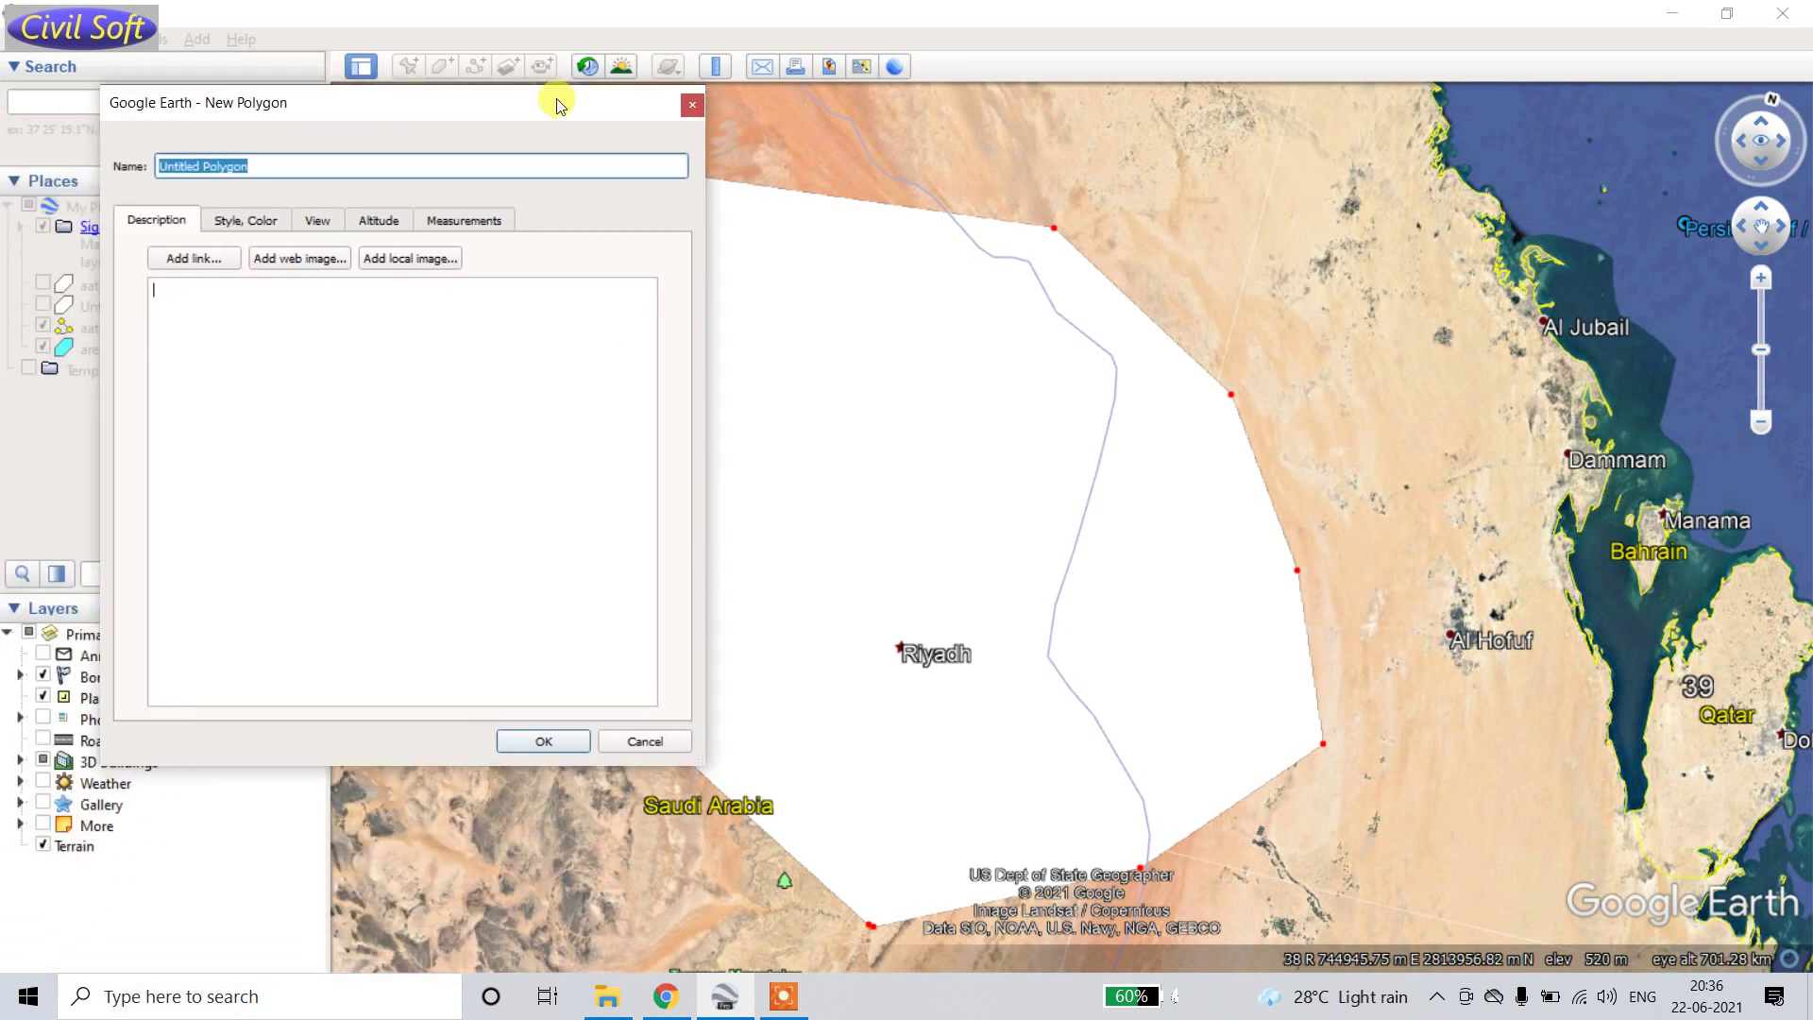
Step: Set the polygon's area fill colour to cyan
left_click(262, 226)
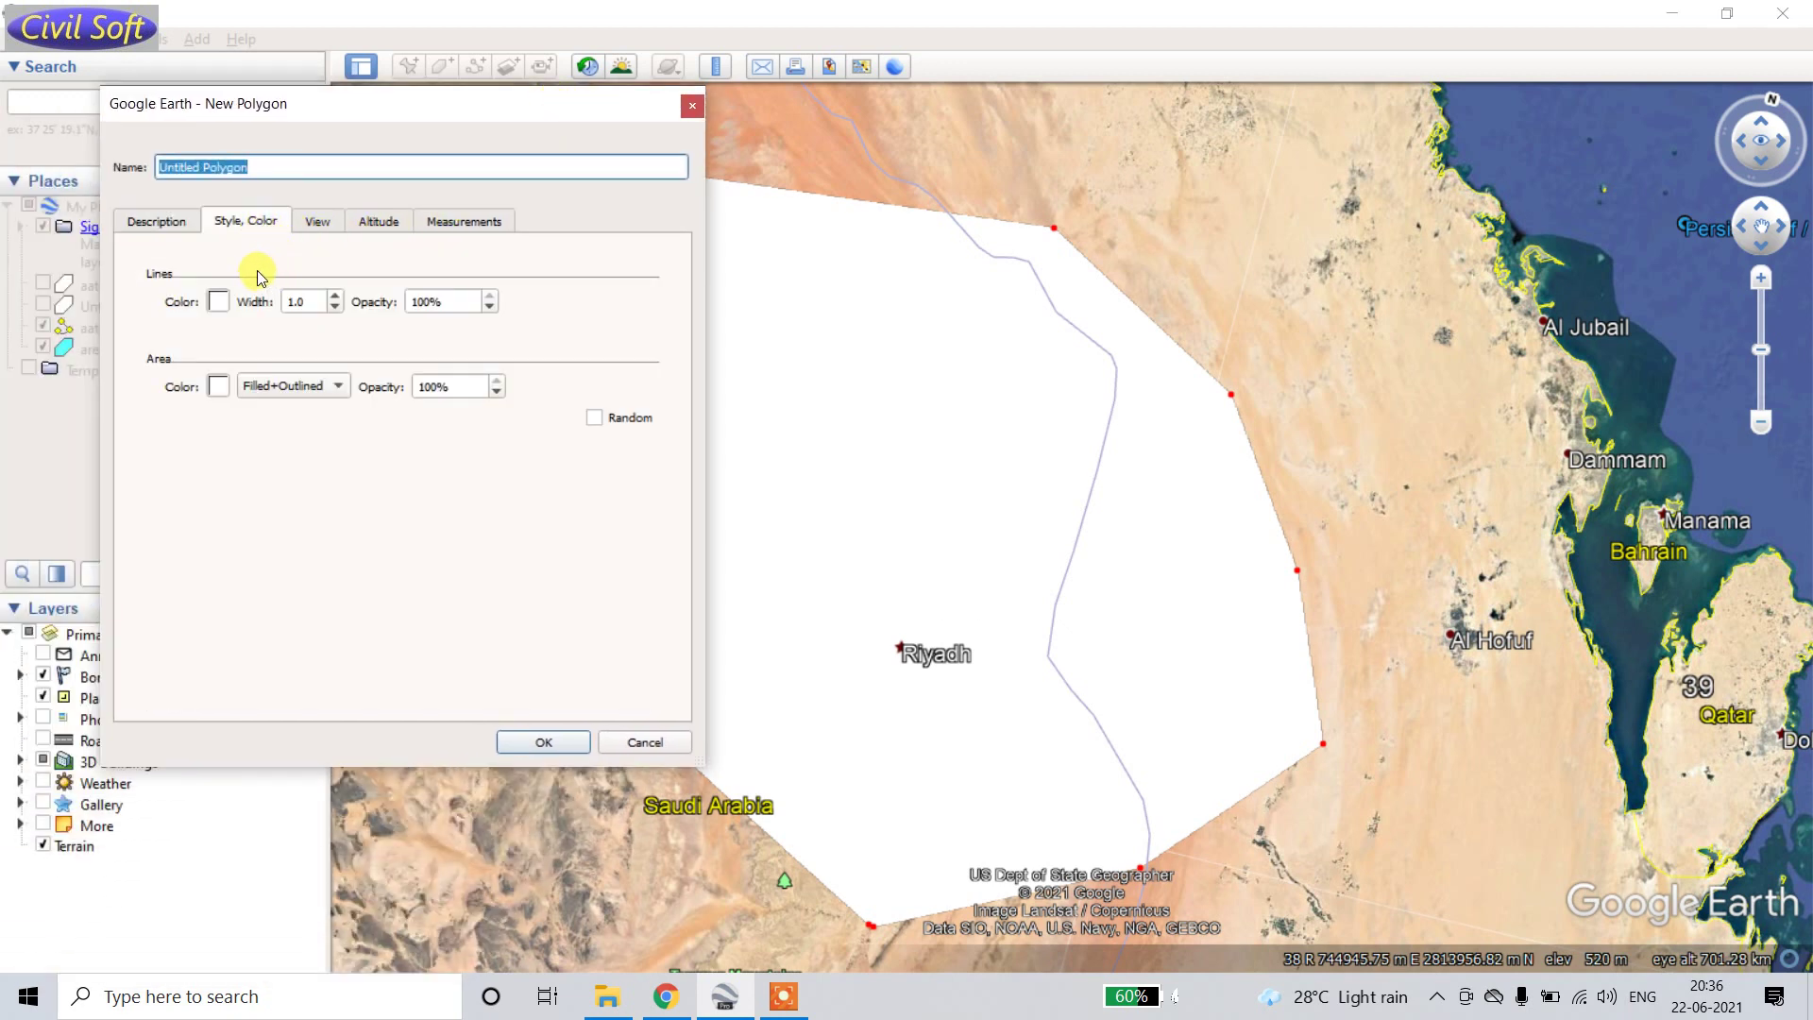
left_click(218, 395)
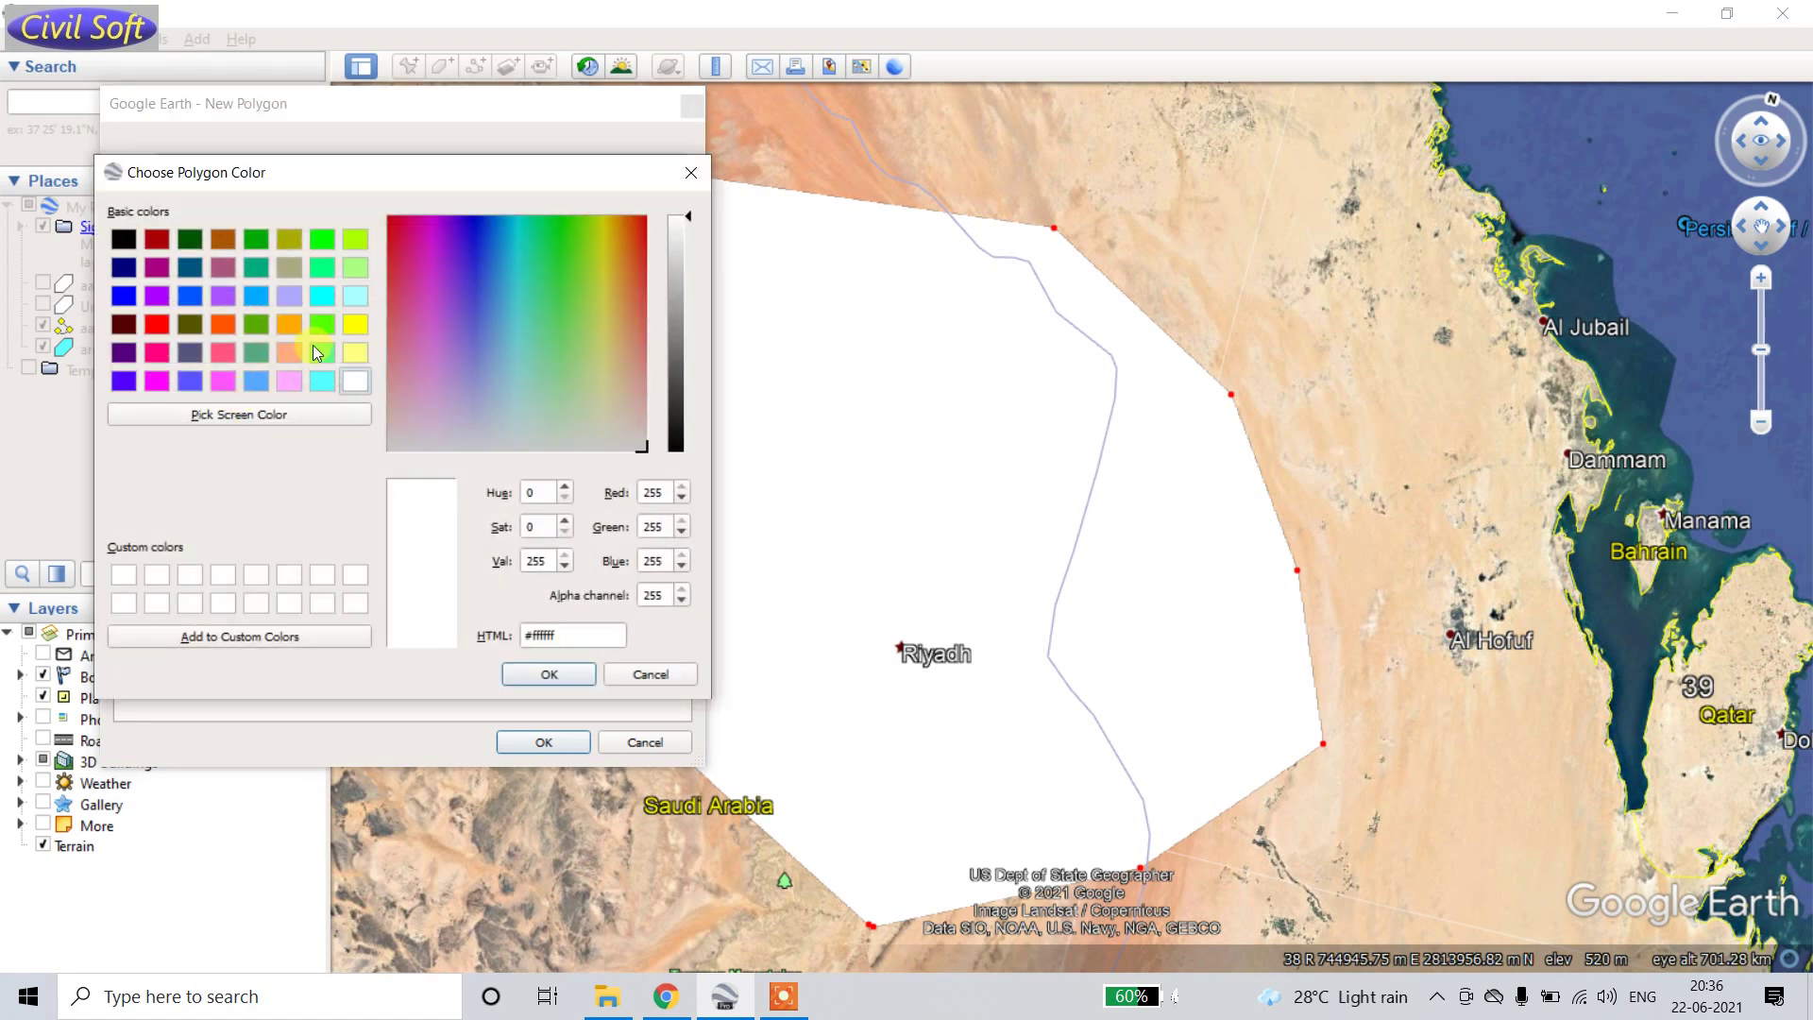
left_click(321, 380)
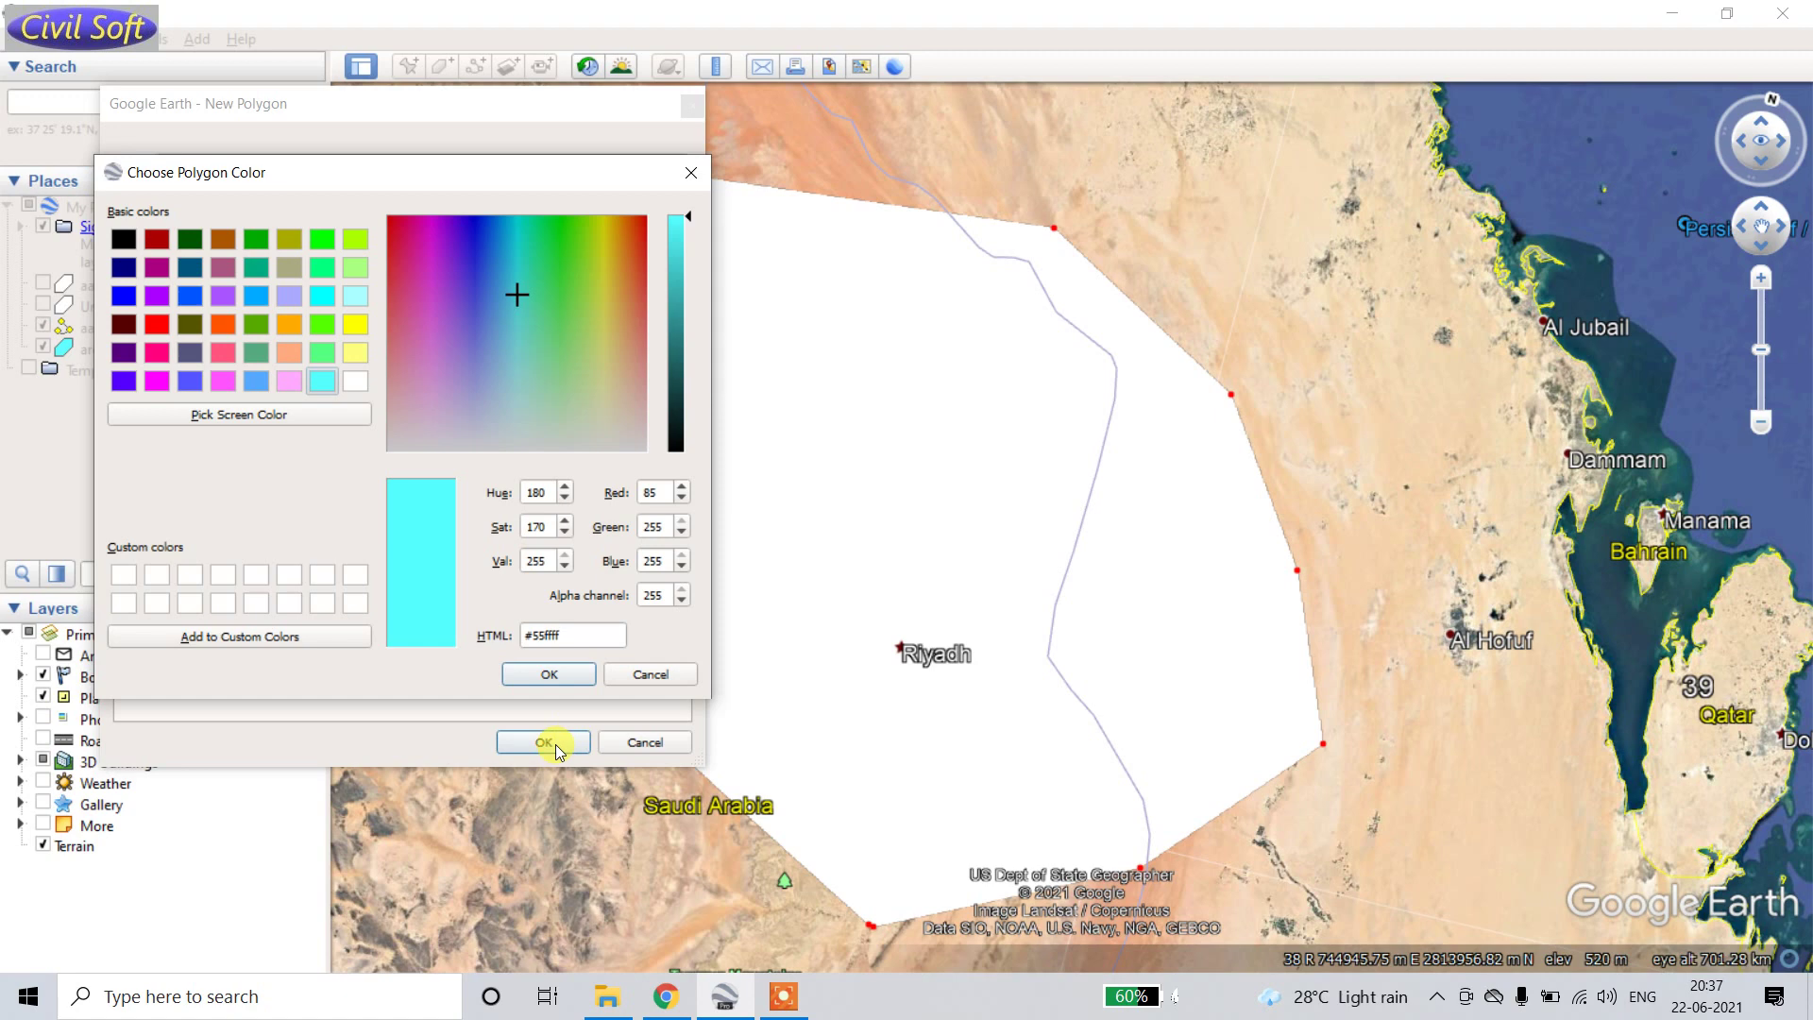
left_click(557, 678)
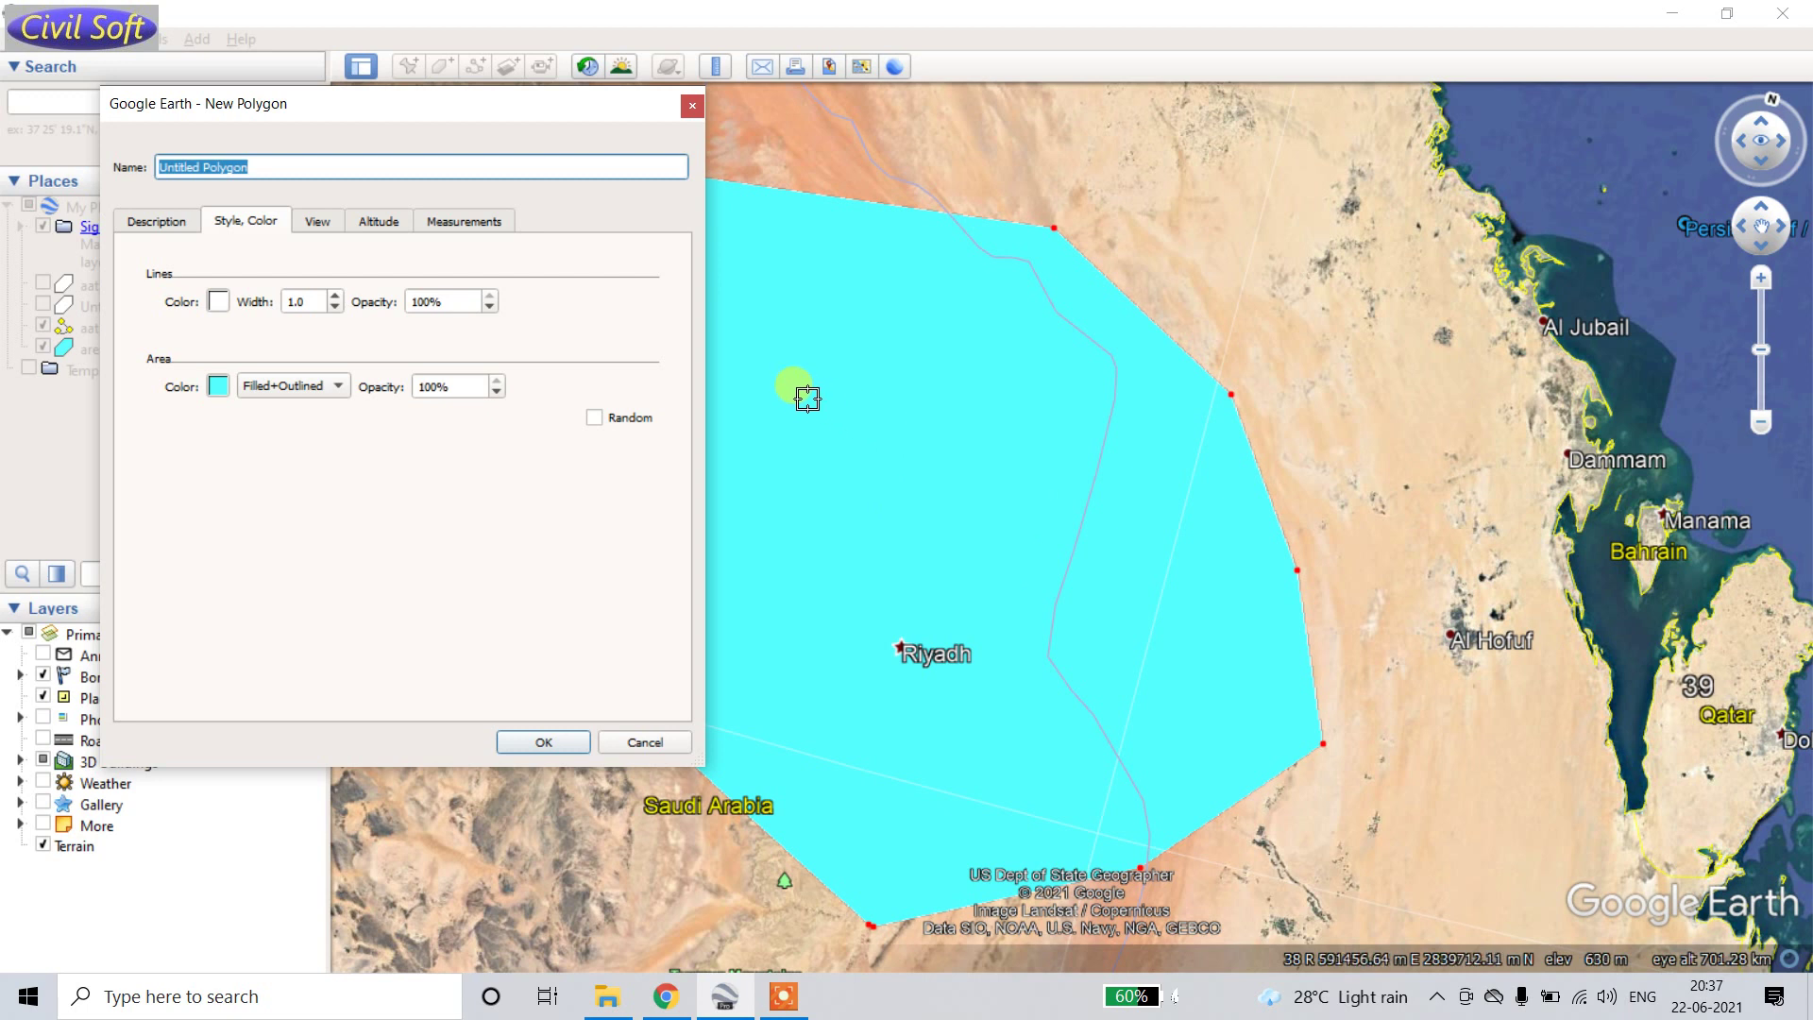
Step: Rename the polygon to 'area for data'
left_click(283, 168)
key("BackSpace")
key("BackSpace")
key("BackSpace")
key("BackSpace")
key("BackSpace")
key("BackSpace")
key("BackSpace")
key("BackSpace")
key("BackSpace")
key("BackSpace")
key("BackSpace")
key("BackSpace")
key("BackSpace")
key("BackSpace")
key("BackSpace")
key("BackSpace")
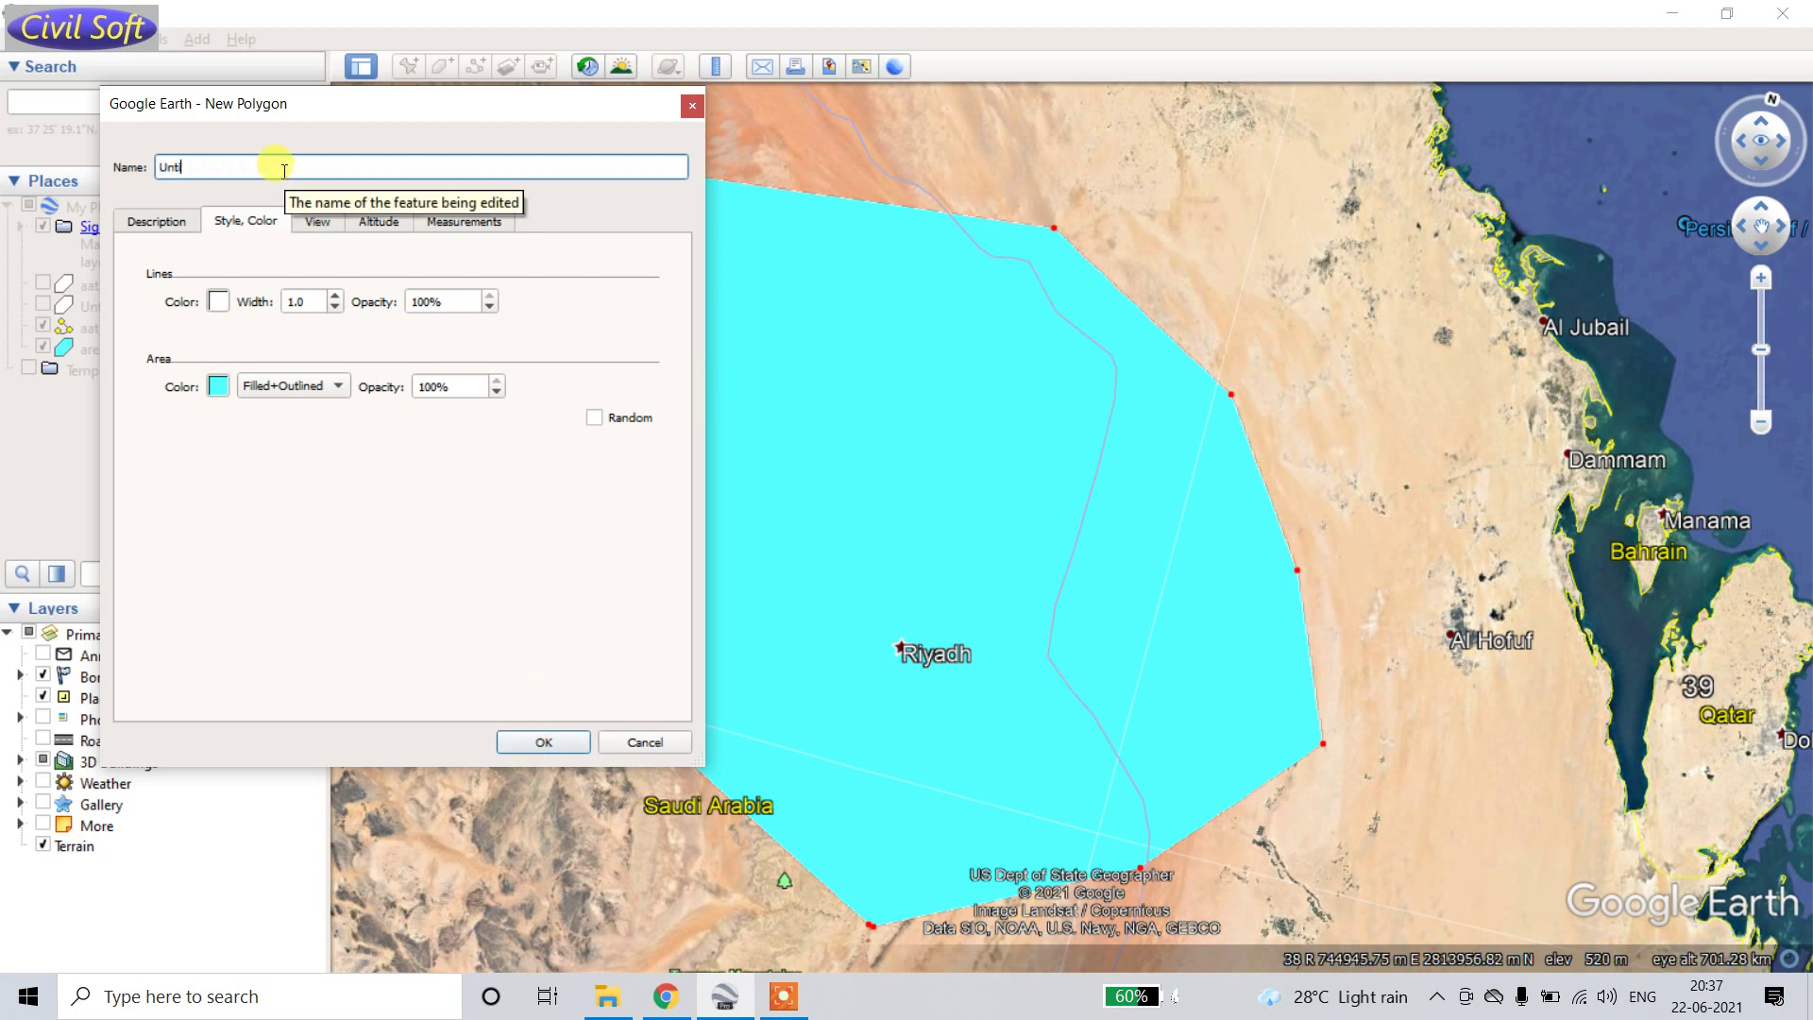
type("area for ")
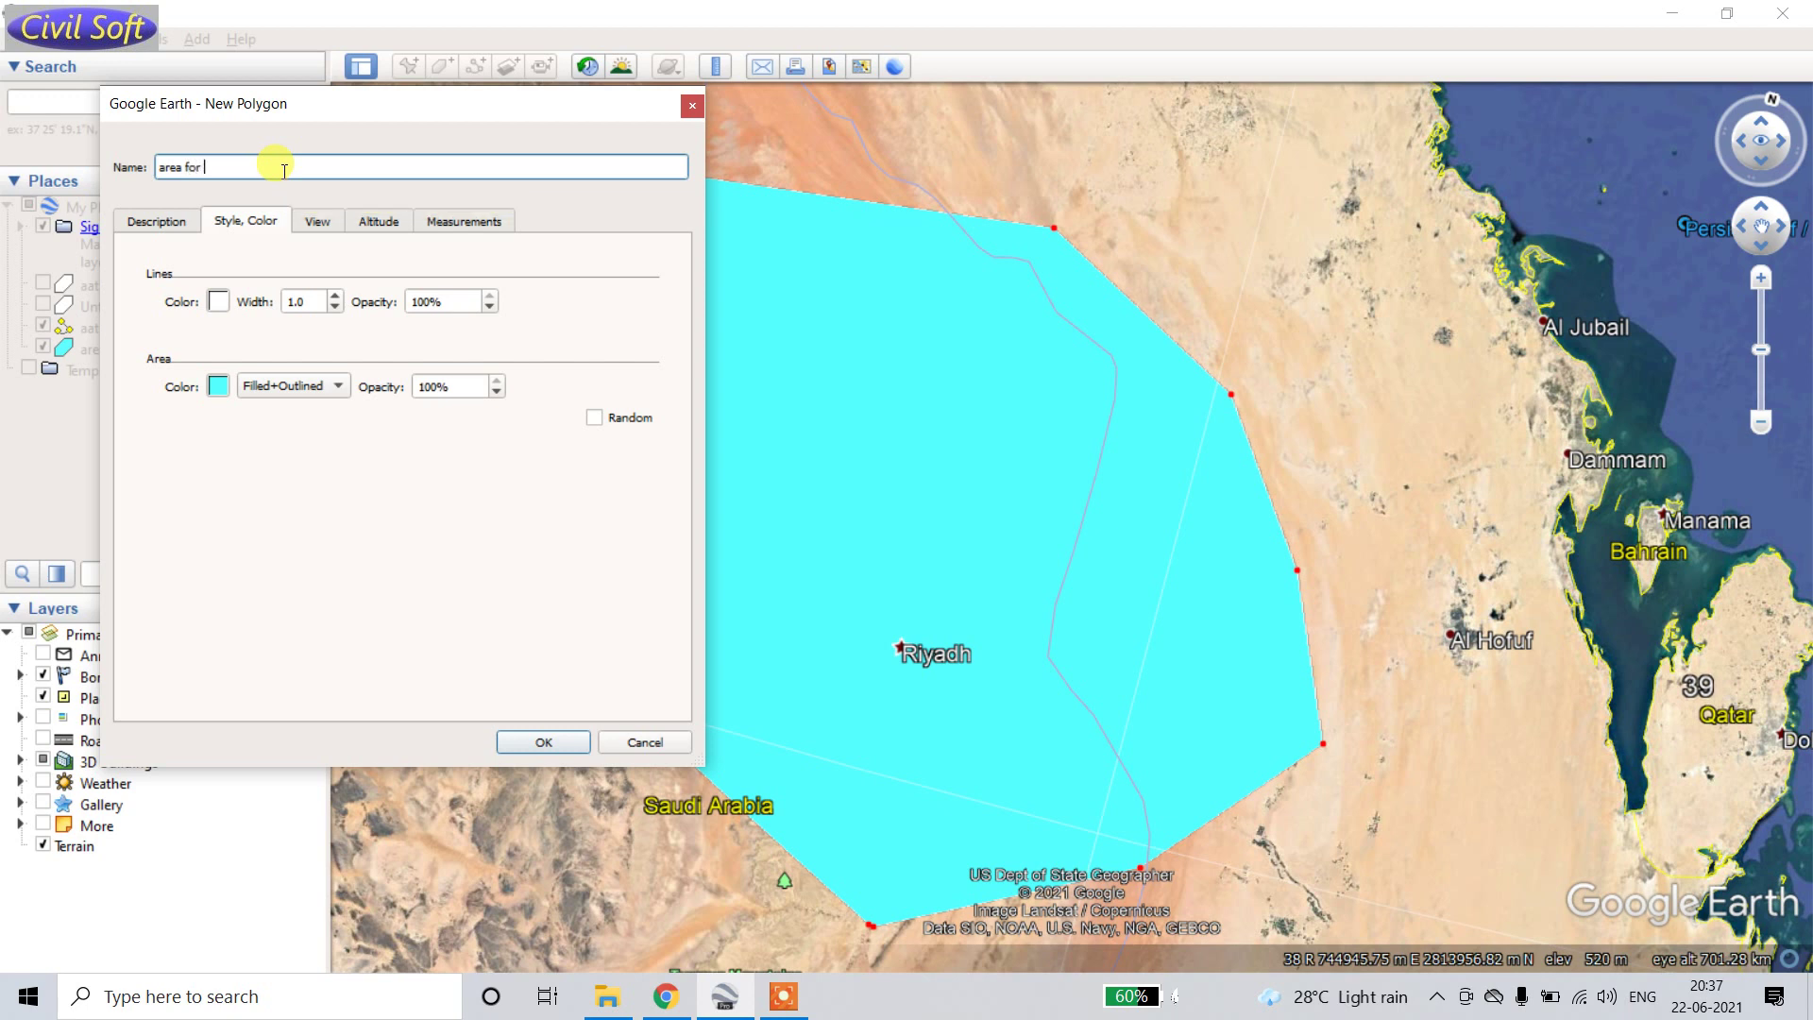
type("data")
Step: Finish the 'area for data' polygon and save it to the Desktop as a KMZ file
left_click(543, 741)
right_click(115, 371)
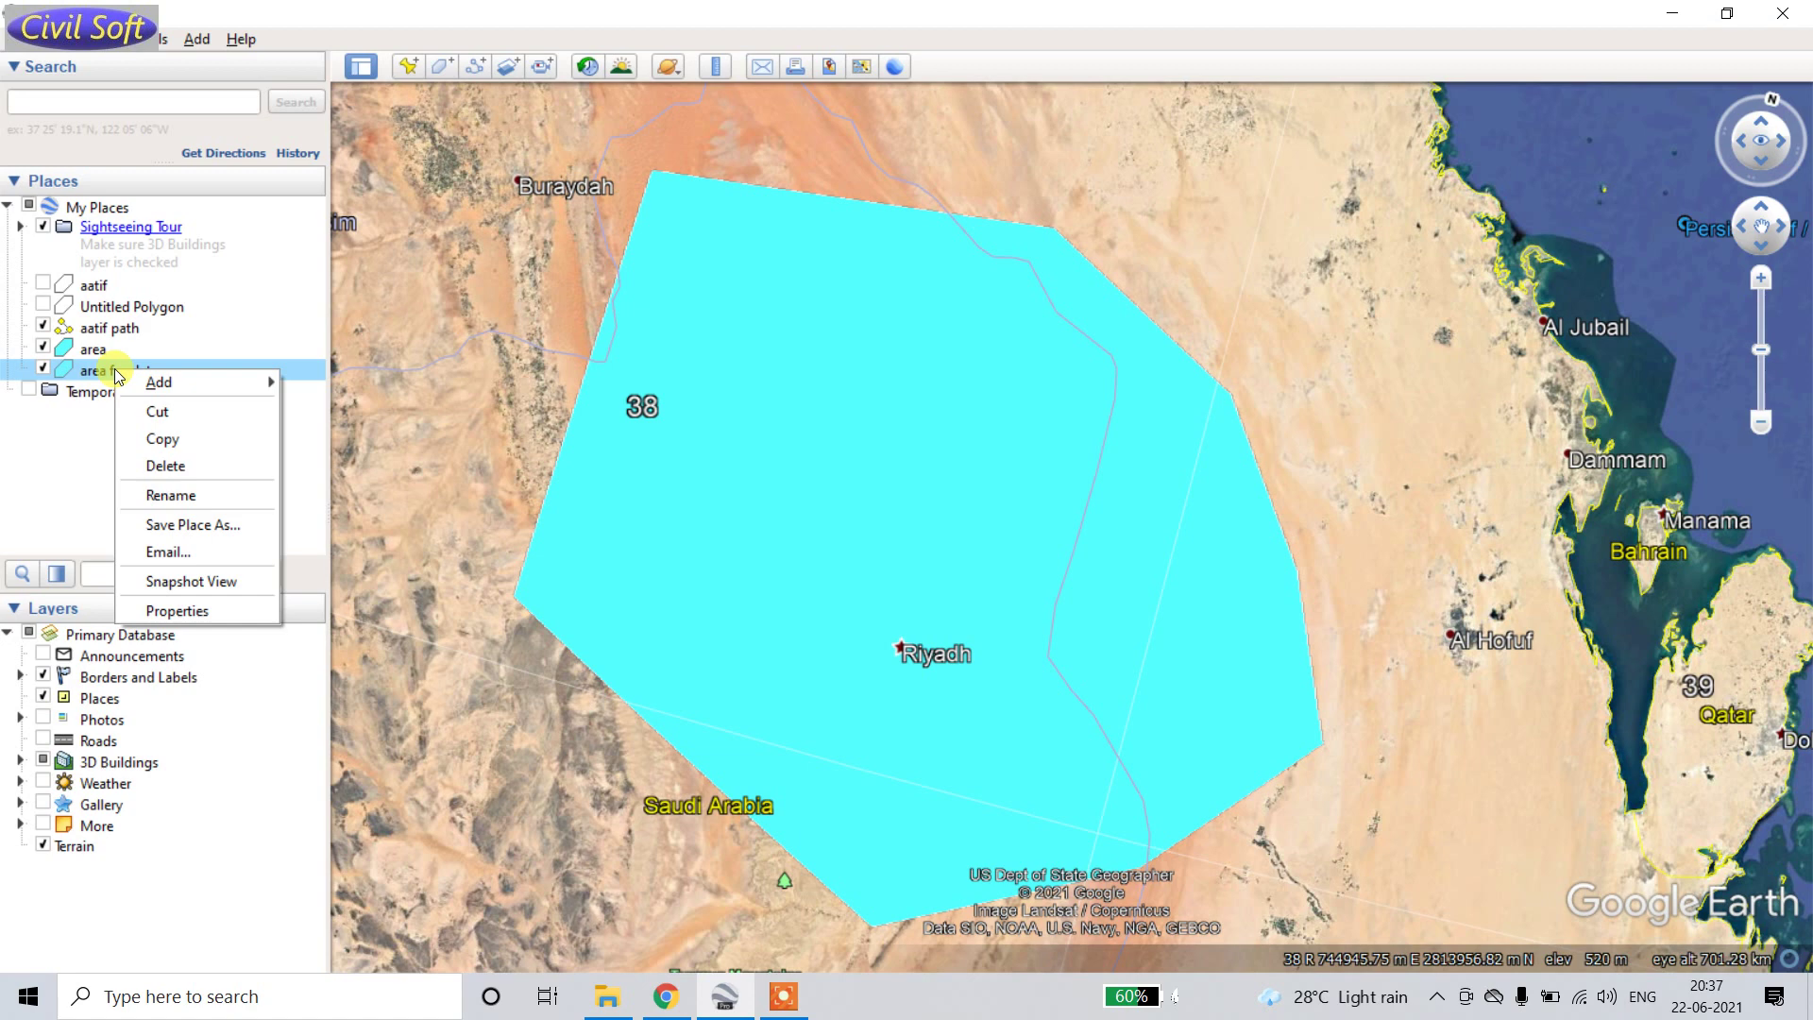
left_click(189, 524)
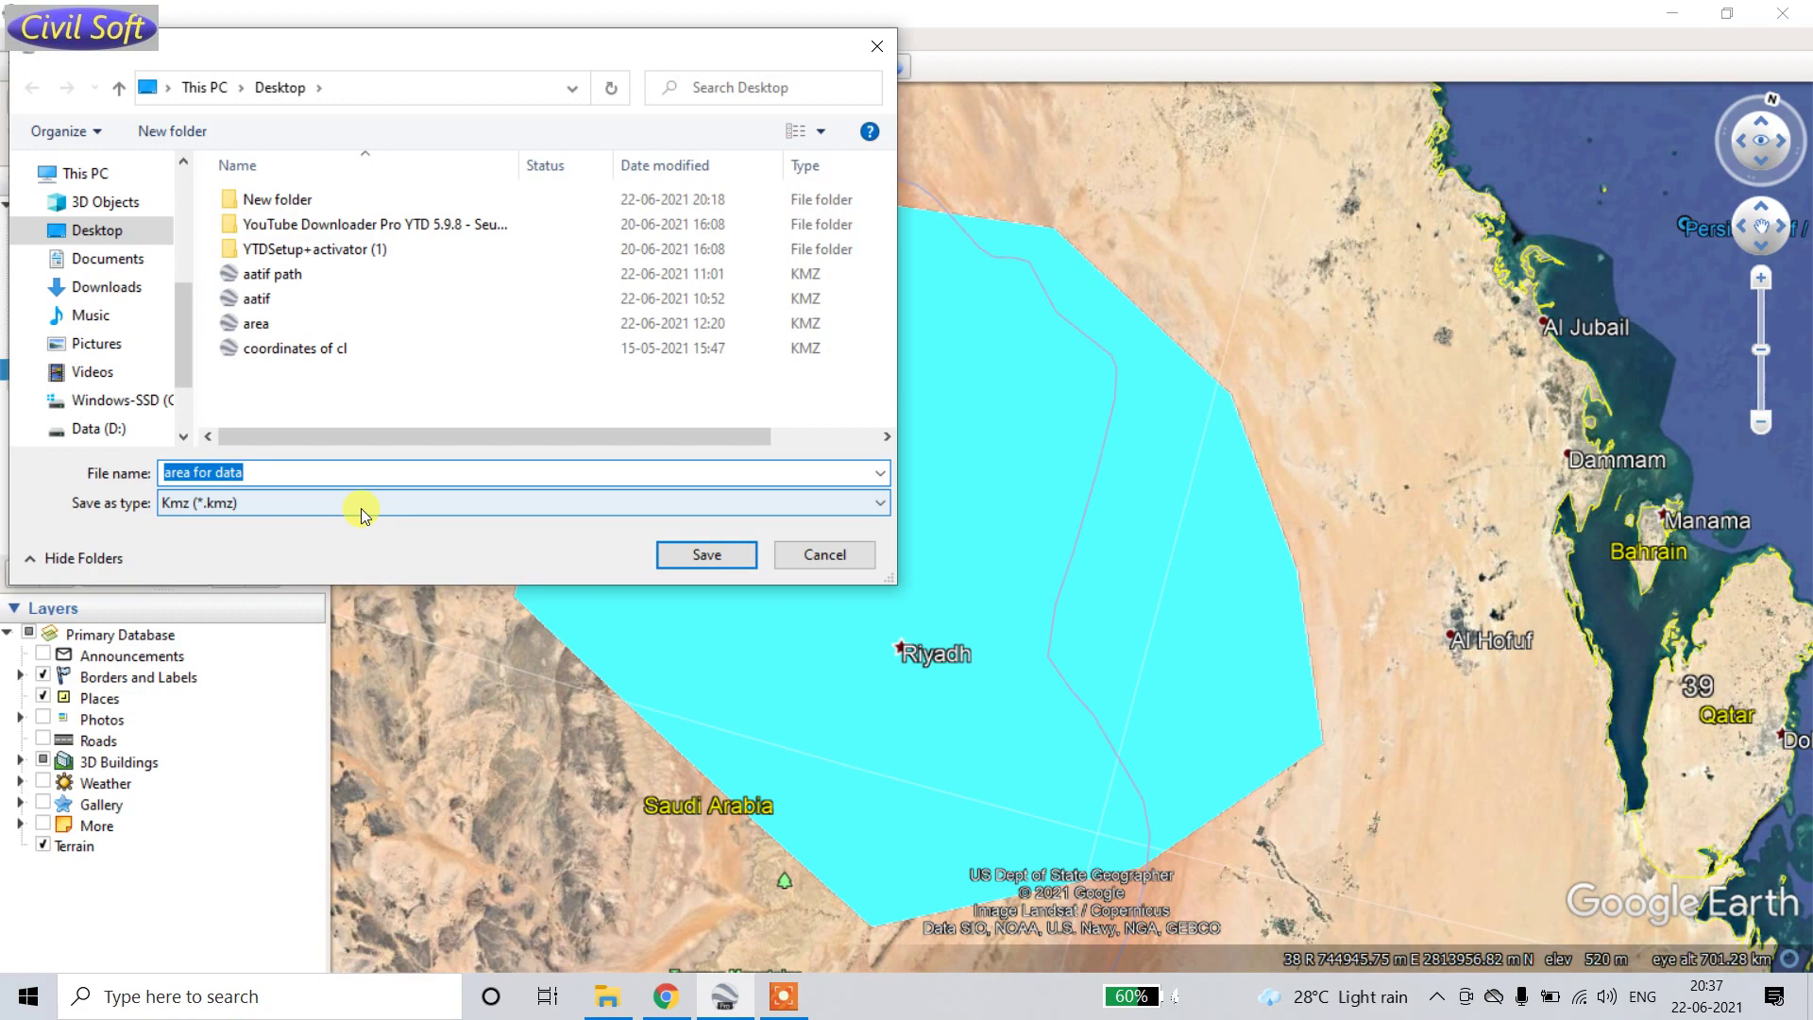
left_click(706, 555)
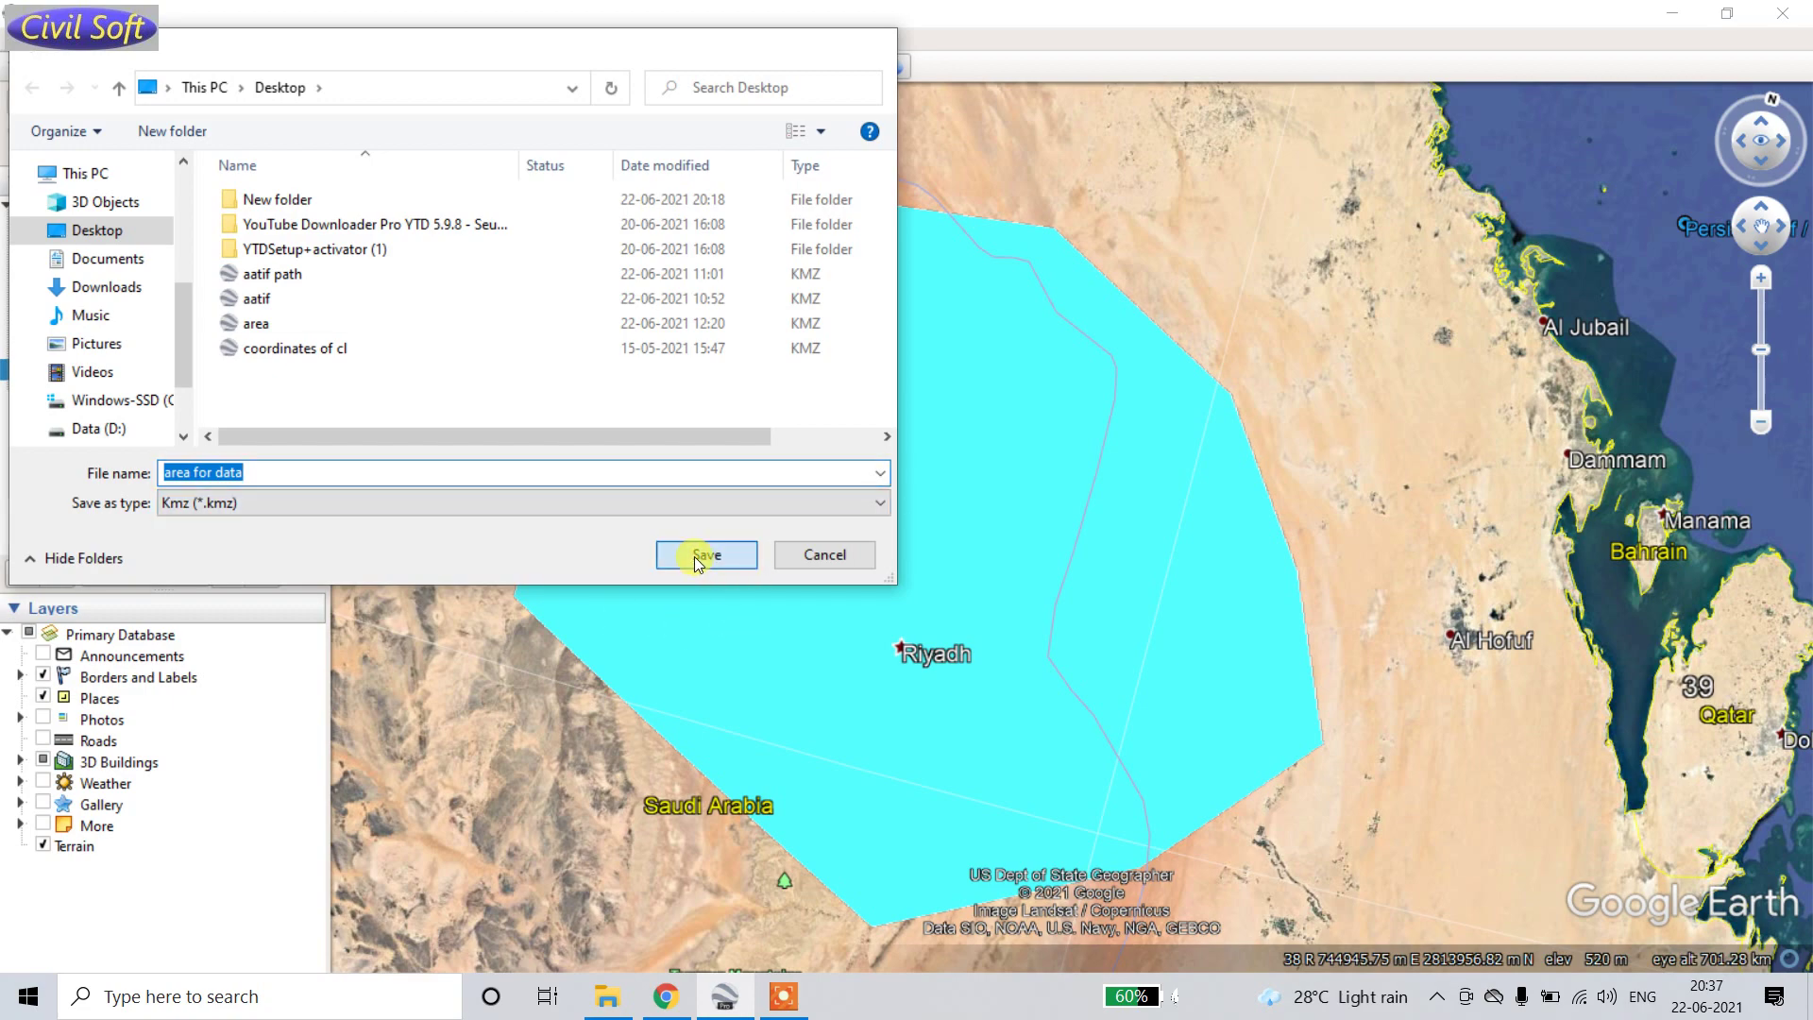
Step: Minimise Google Earth, move the 'area for data' icon mid-desktop, and launch Global Mapper 22.1
left_click(1674, 14)
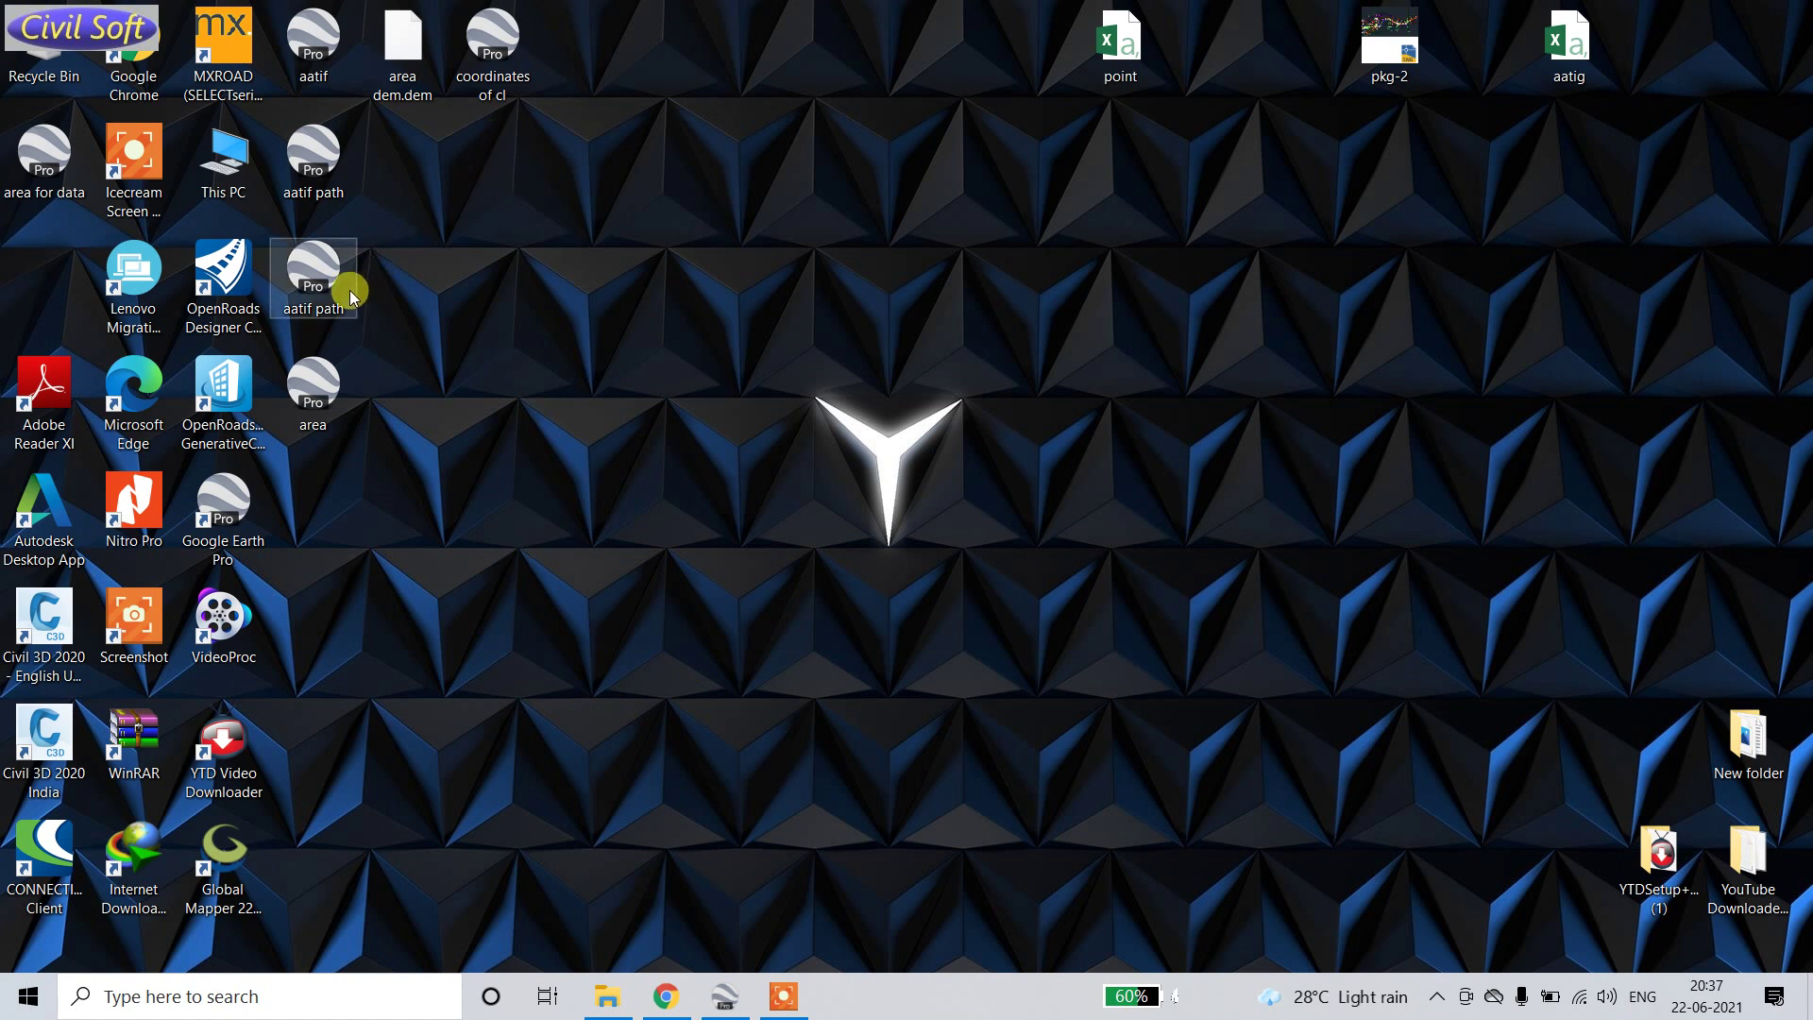
left_click_drag(50, 162, 711, 288)
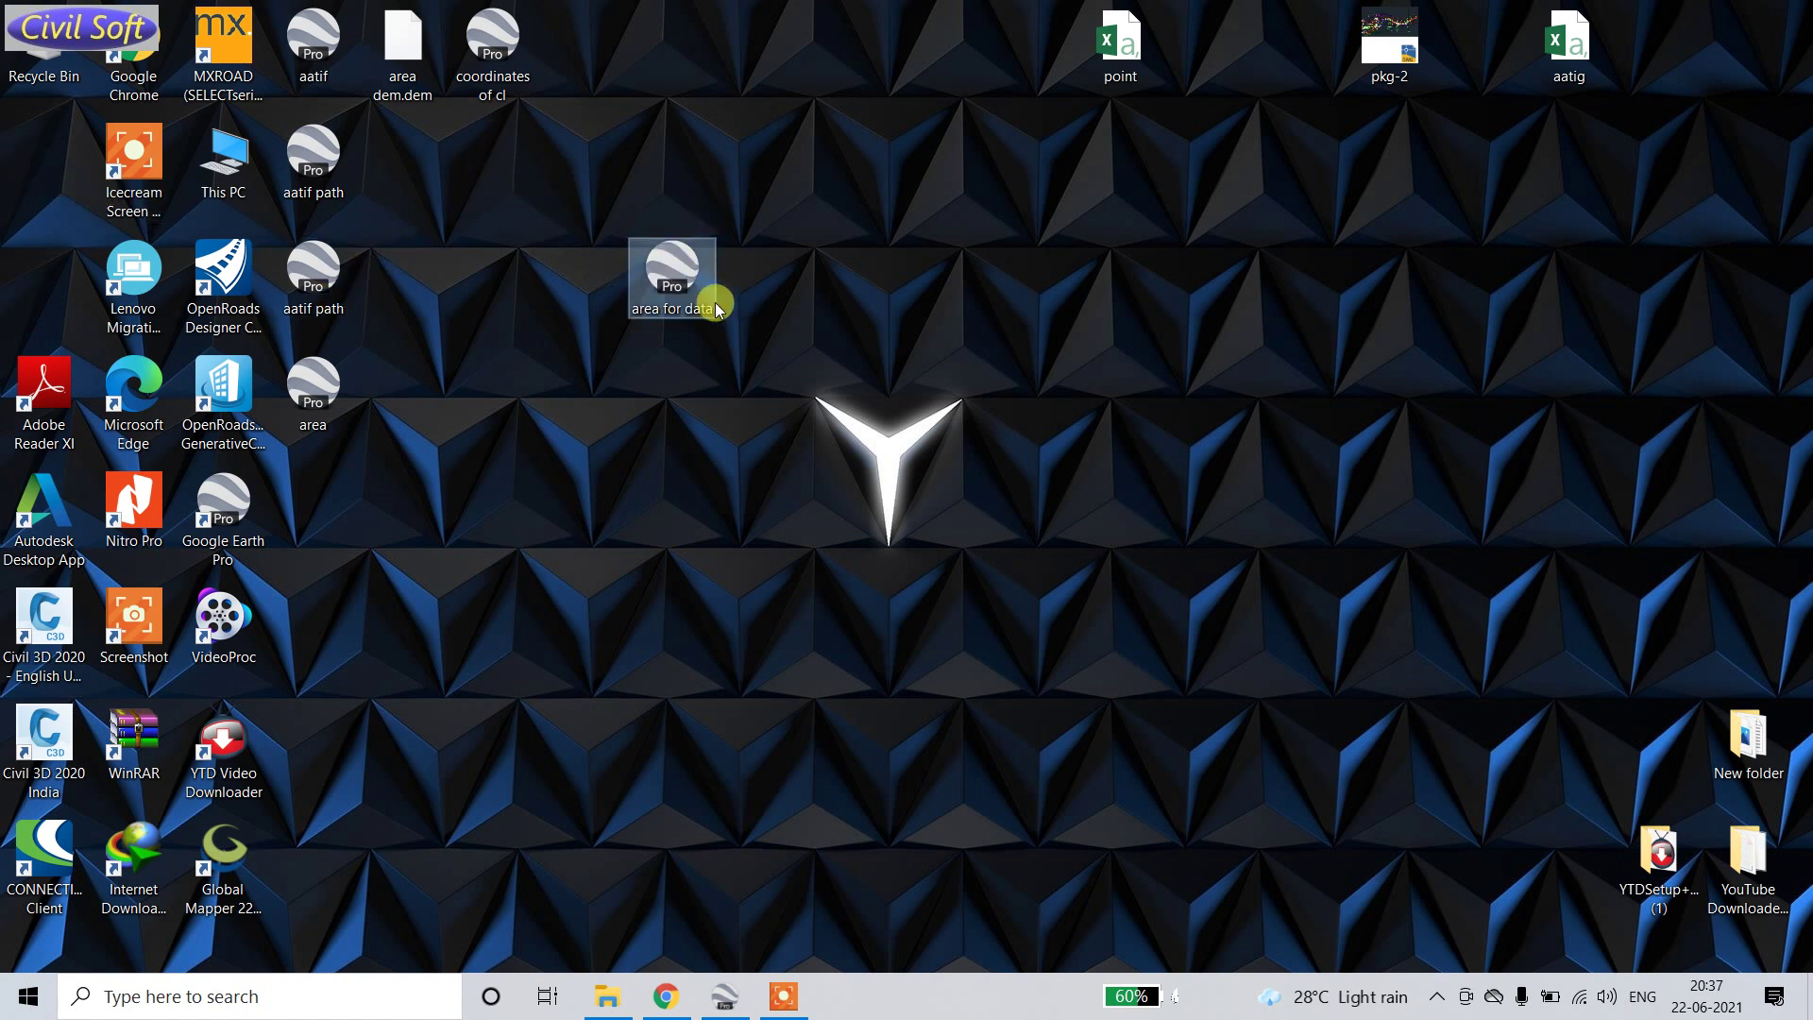
double_click(238, 867)
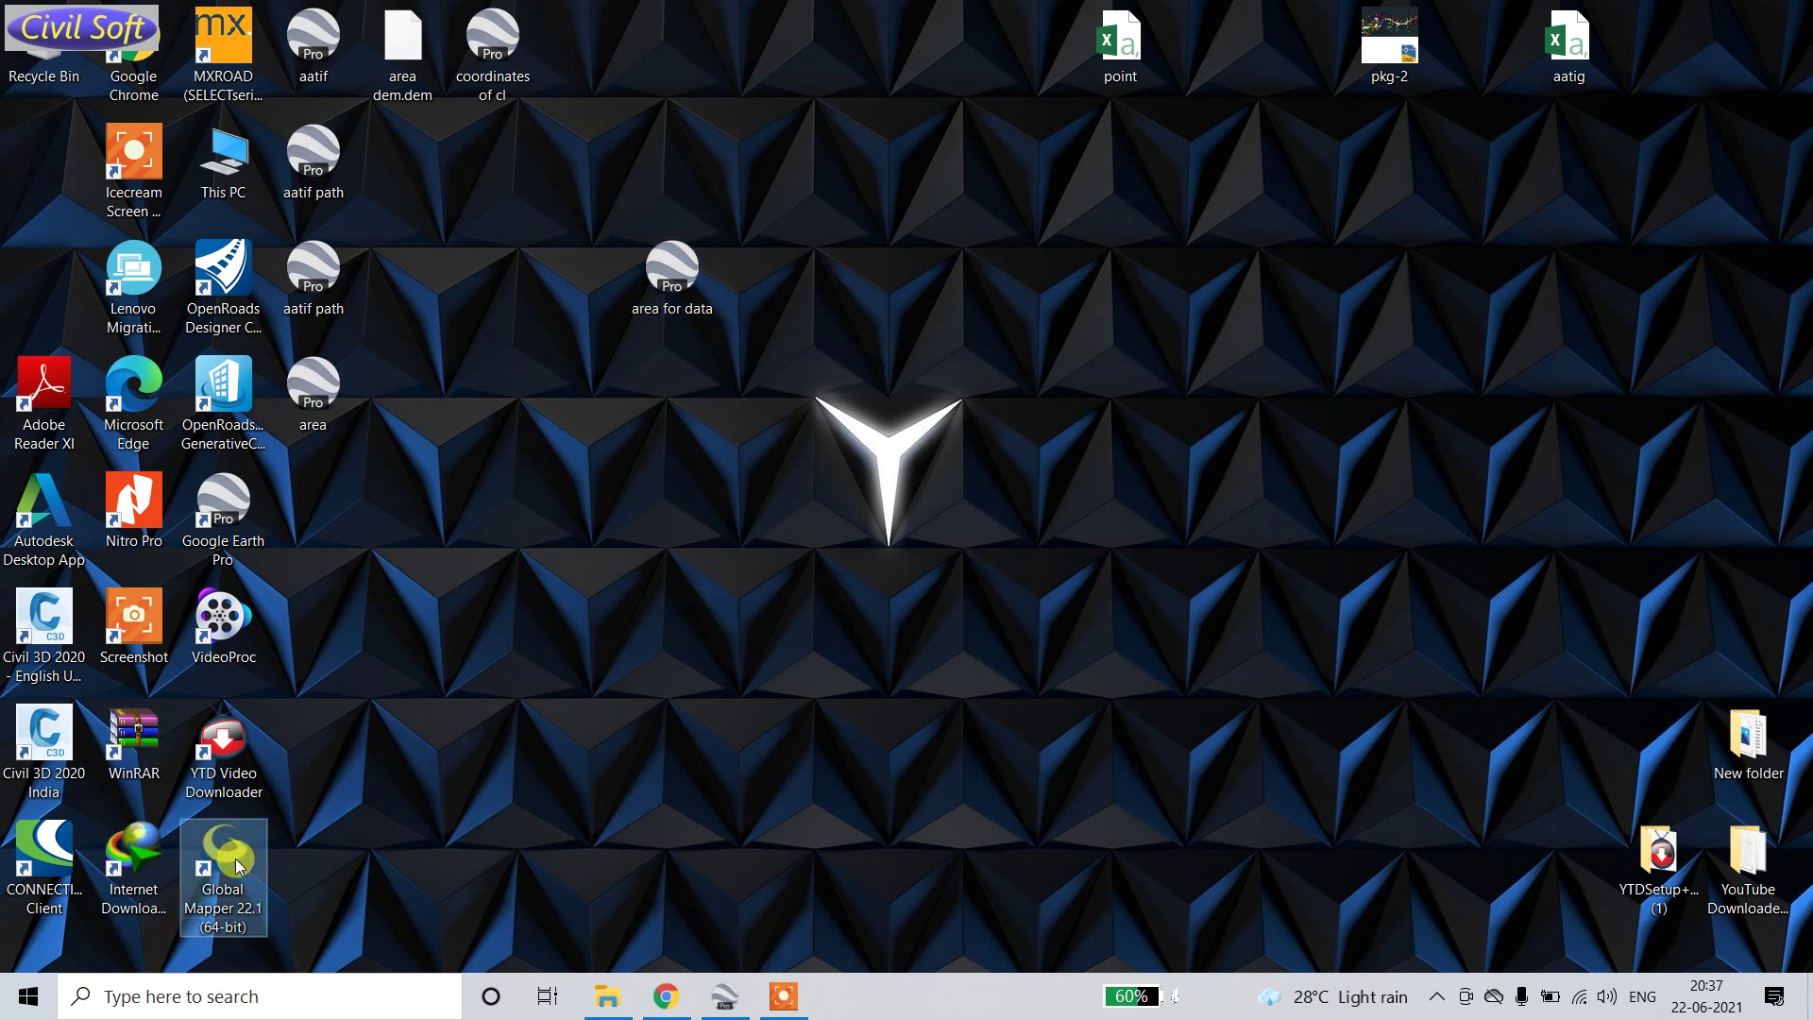
left_click(388, 757)
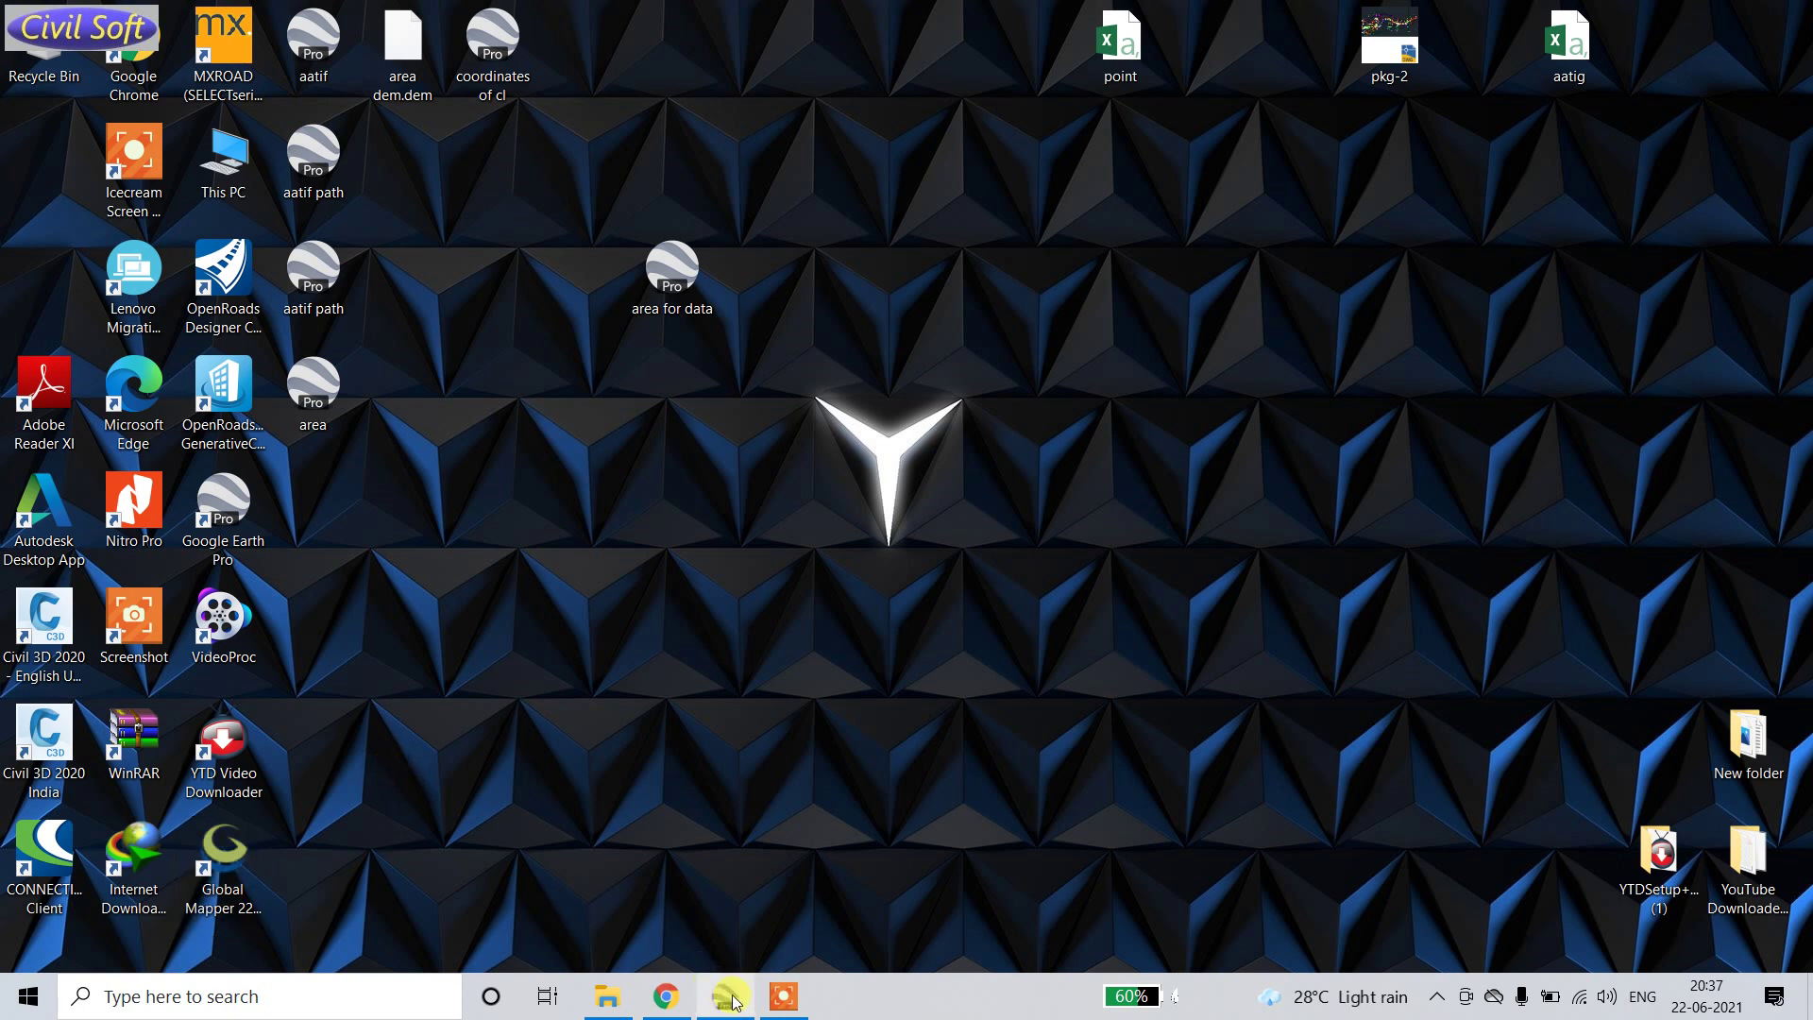
Step: Load 'area for data.kmz' into Global Mapper so the cyan polygon appears
left_click(783, 996)
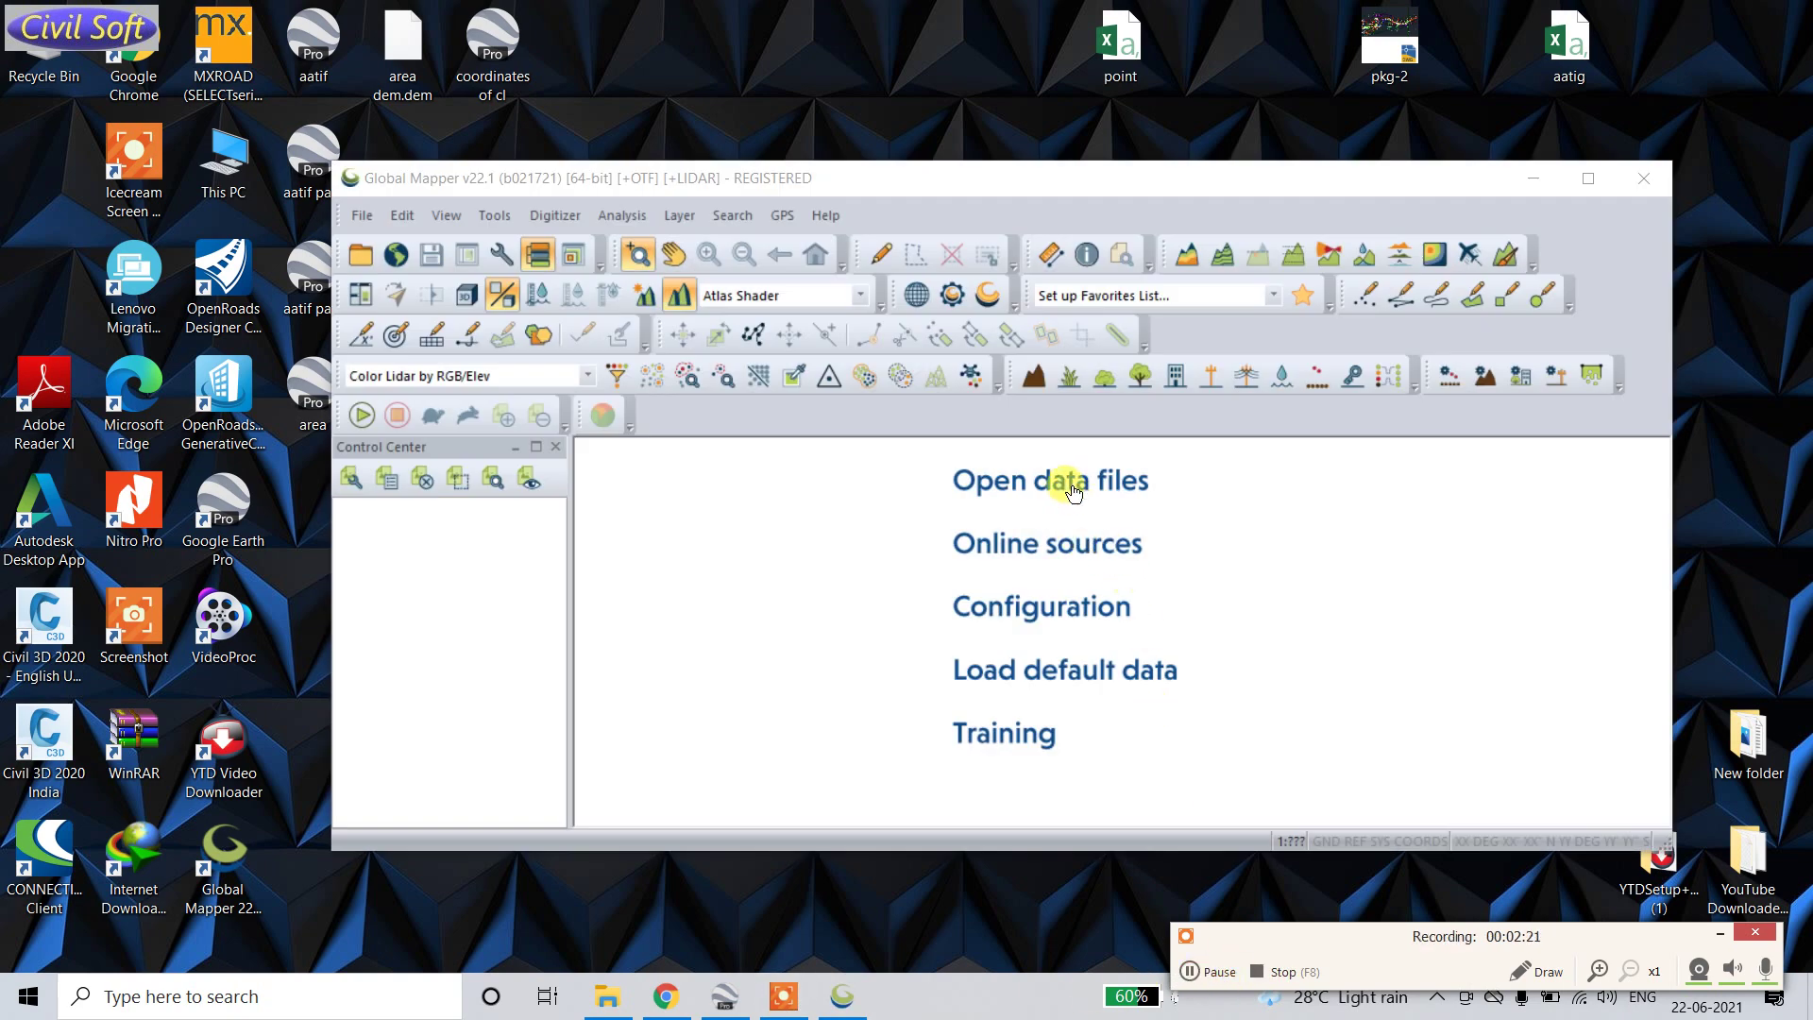
left_click(1073, 489)
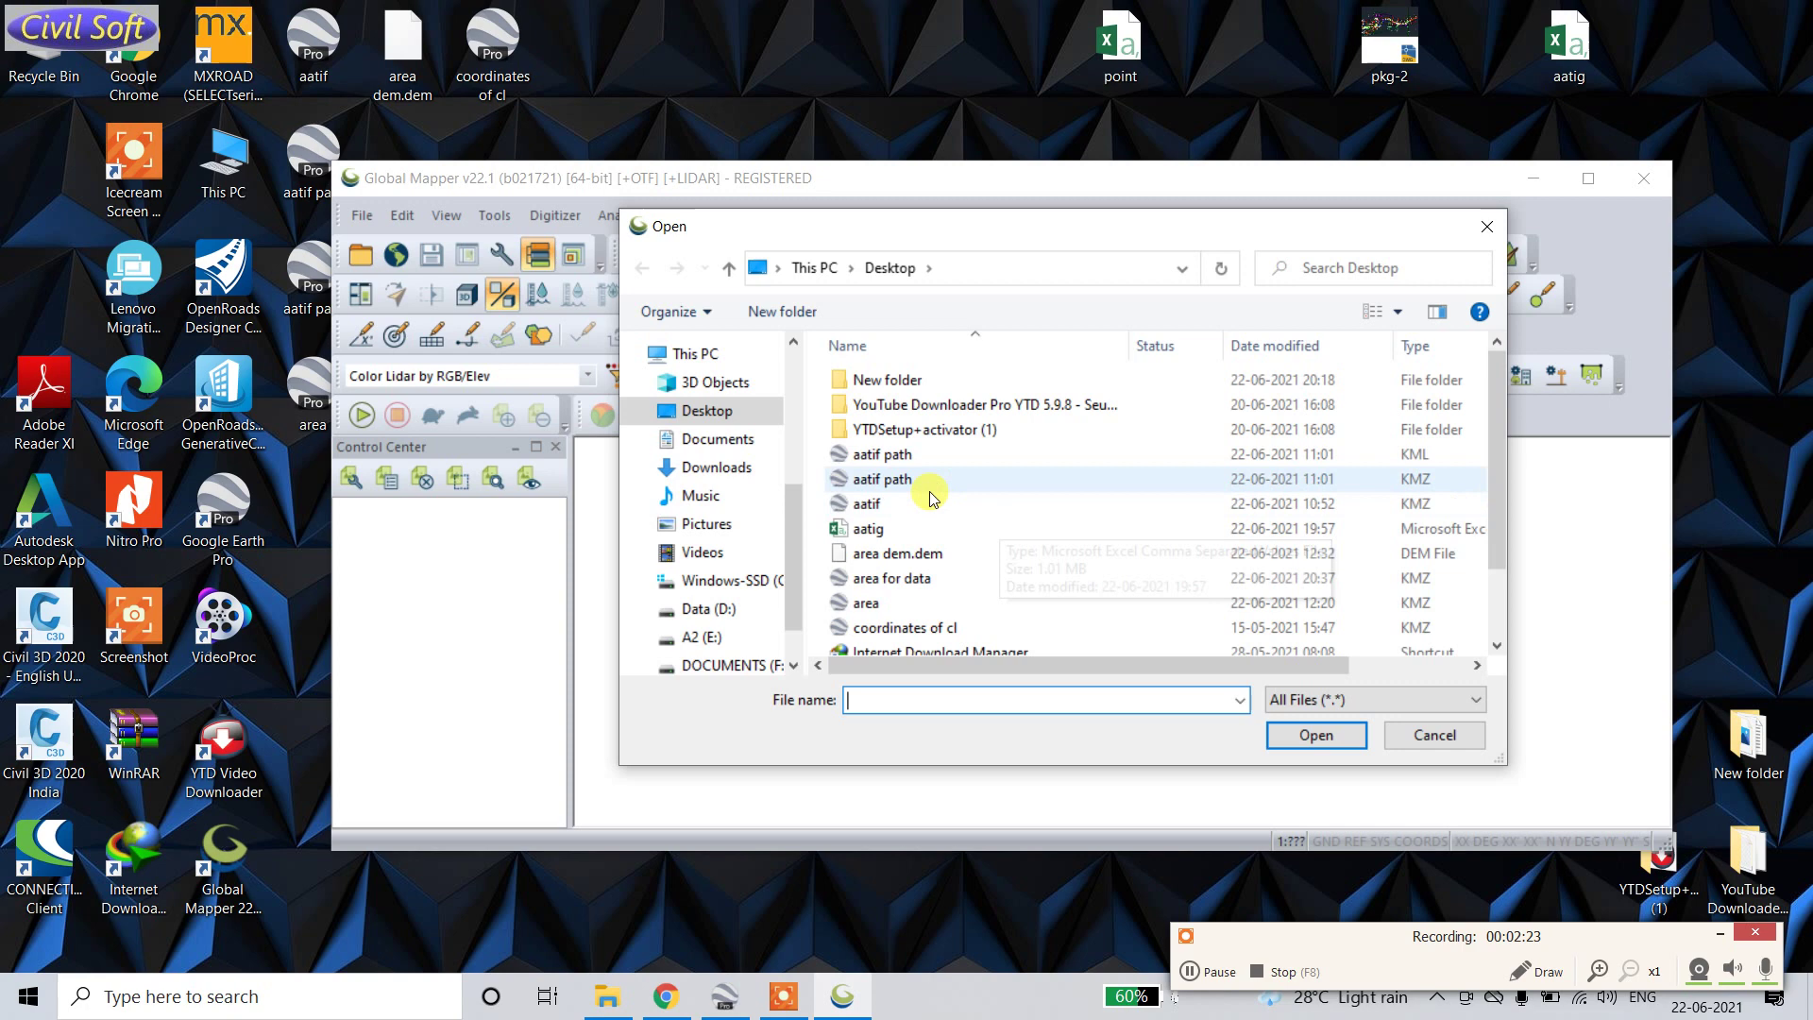
scroll(934, 566, "down", 1)
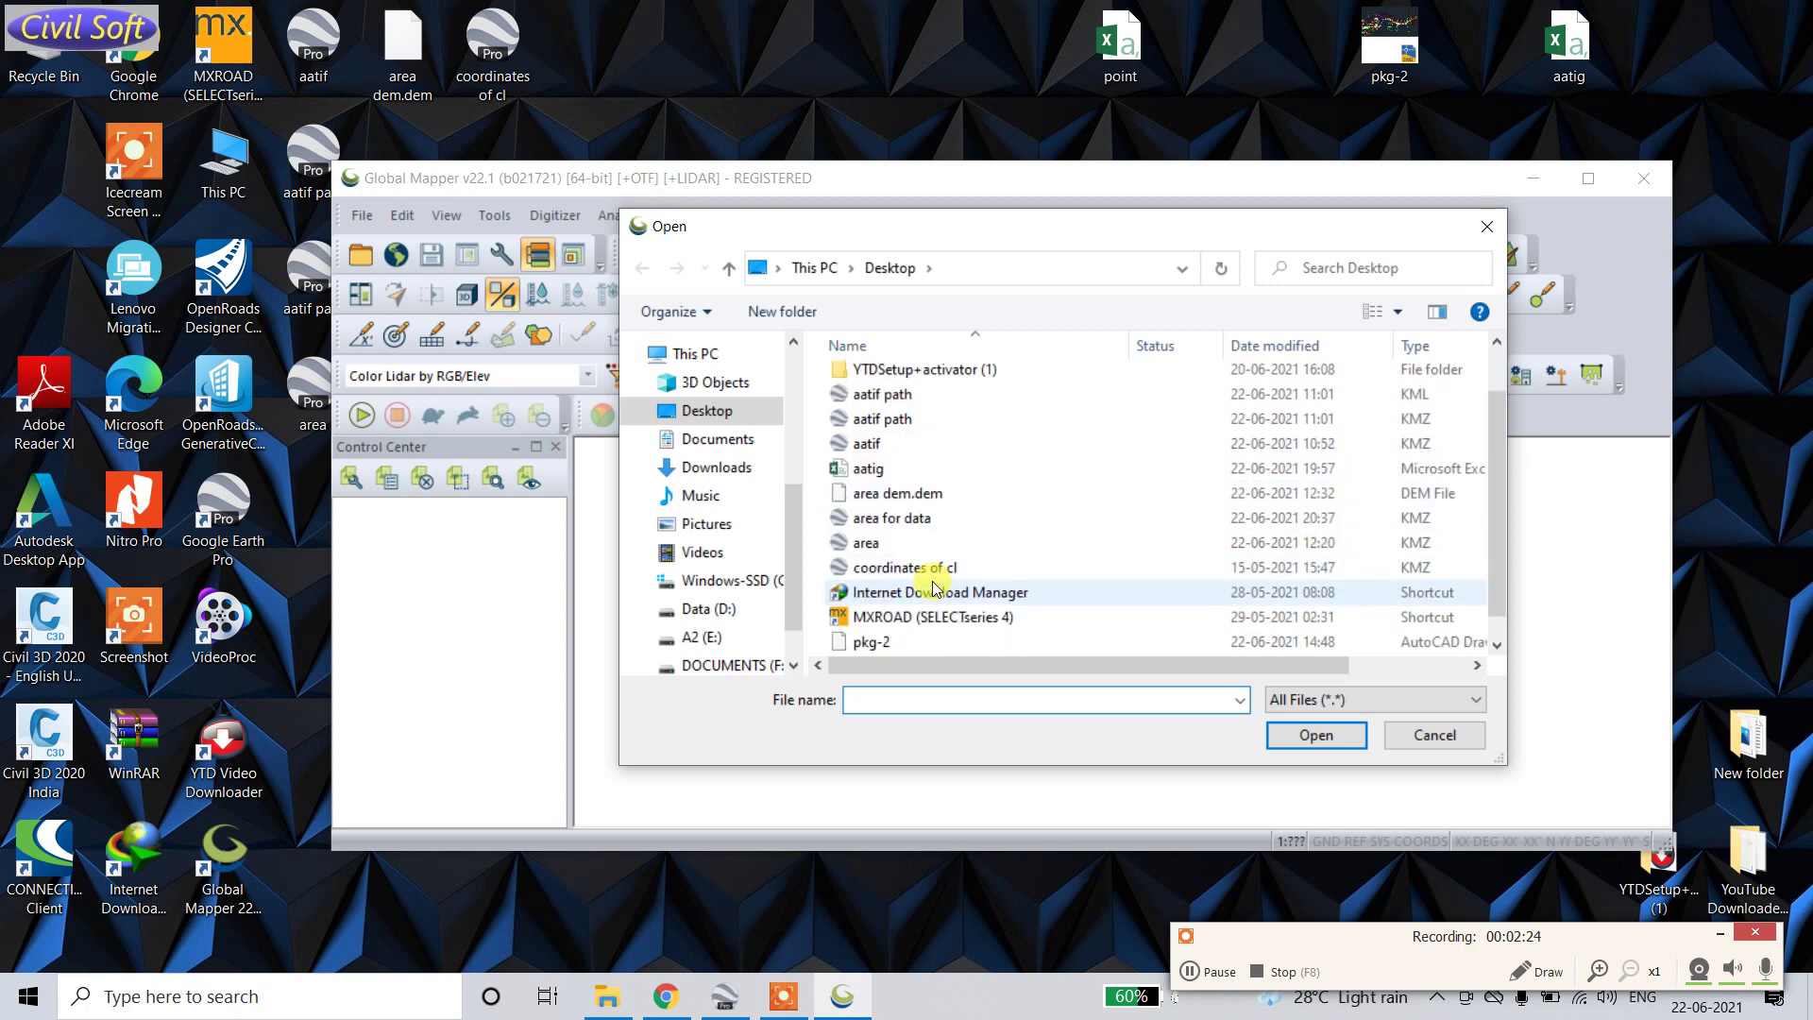
left_click(892, 517)
left_click(1305, 734)
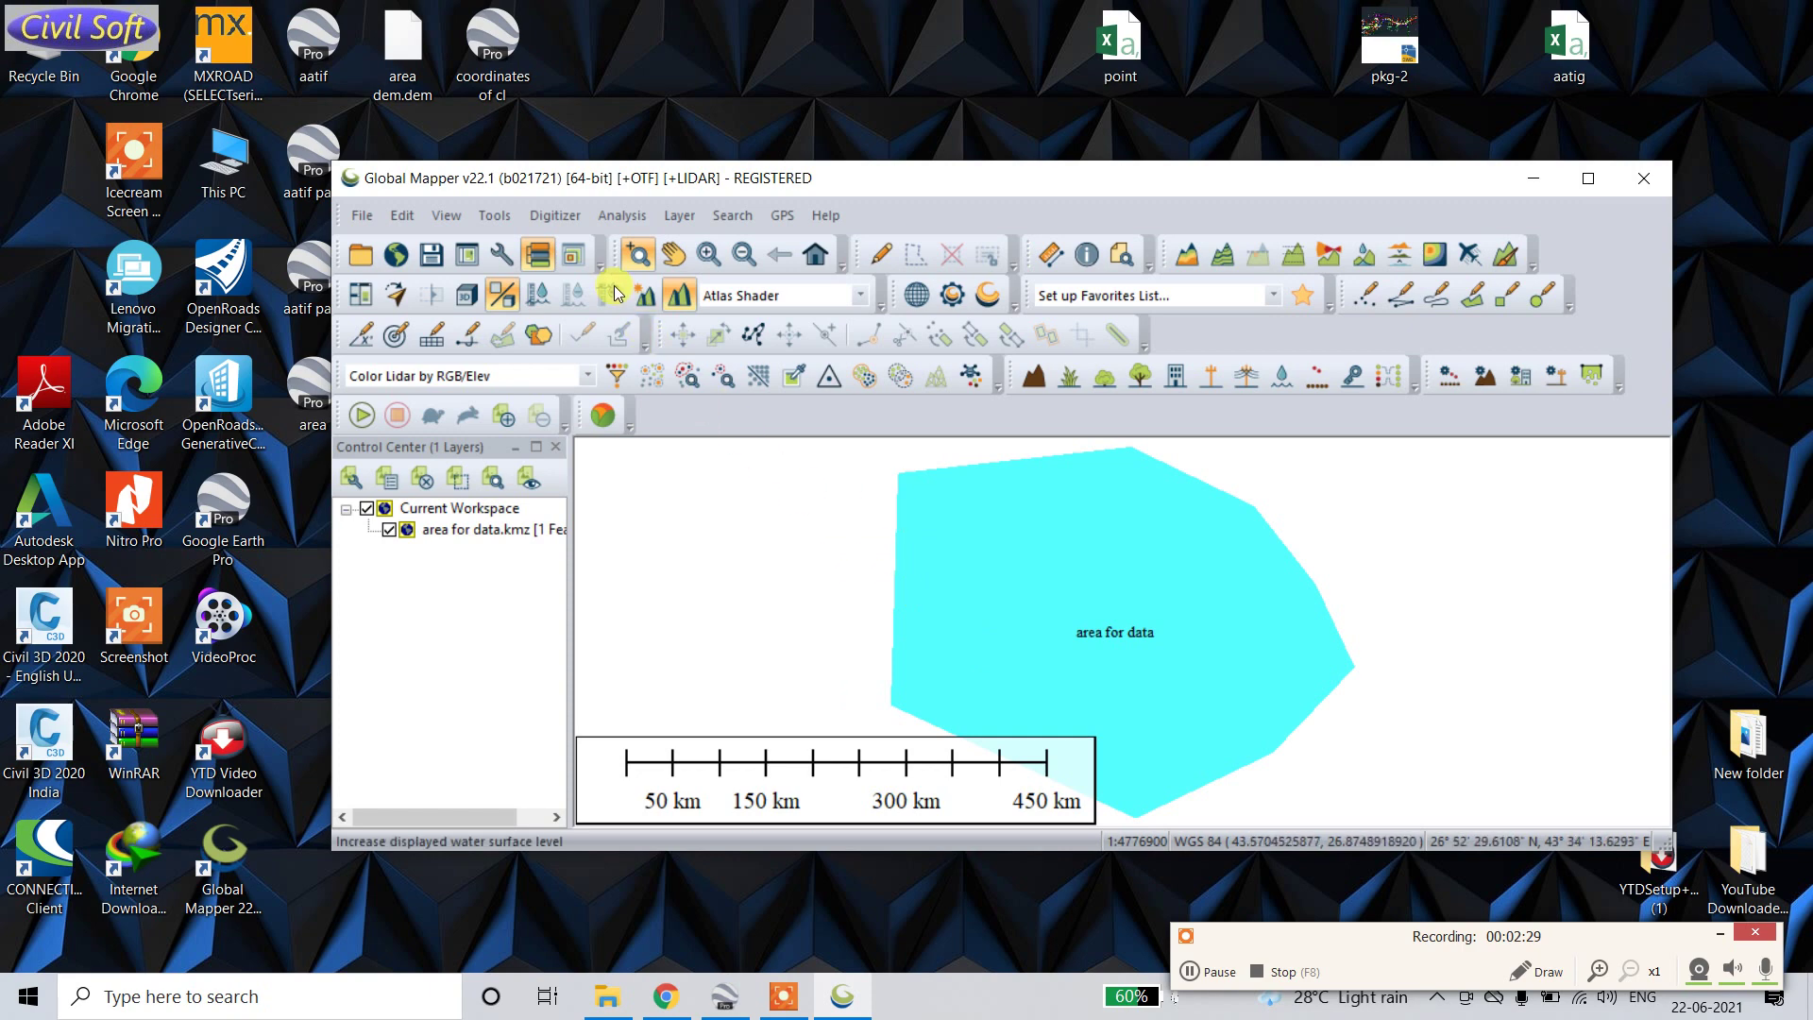
Step: Set the projection to UTM zone 38 North, WGS84, metres, checking the zone in Google Earth
left_click(507, 225)
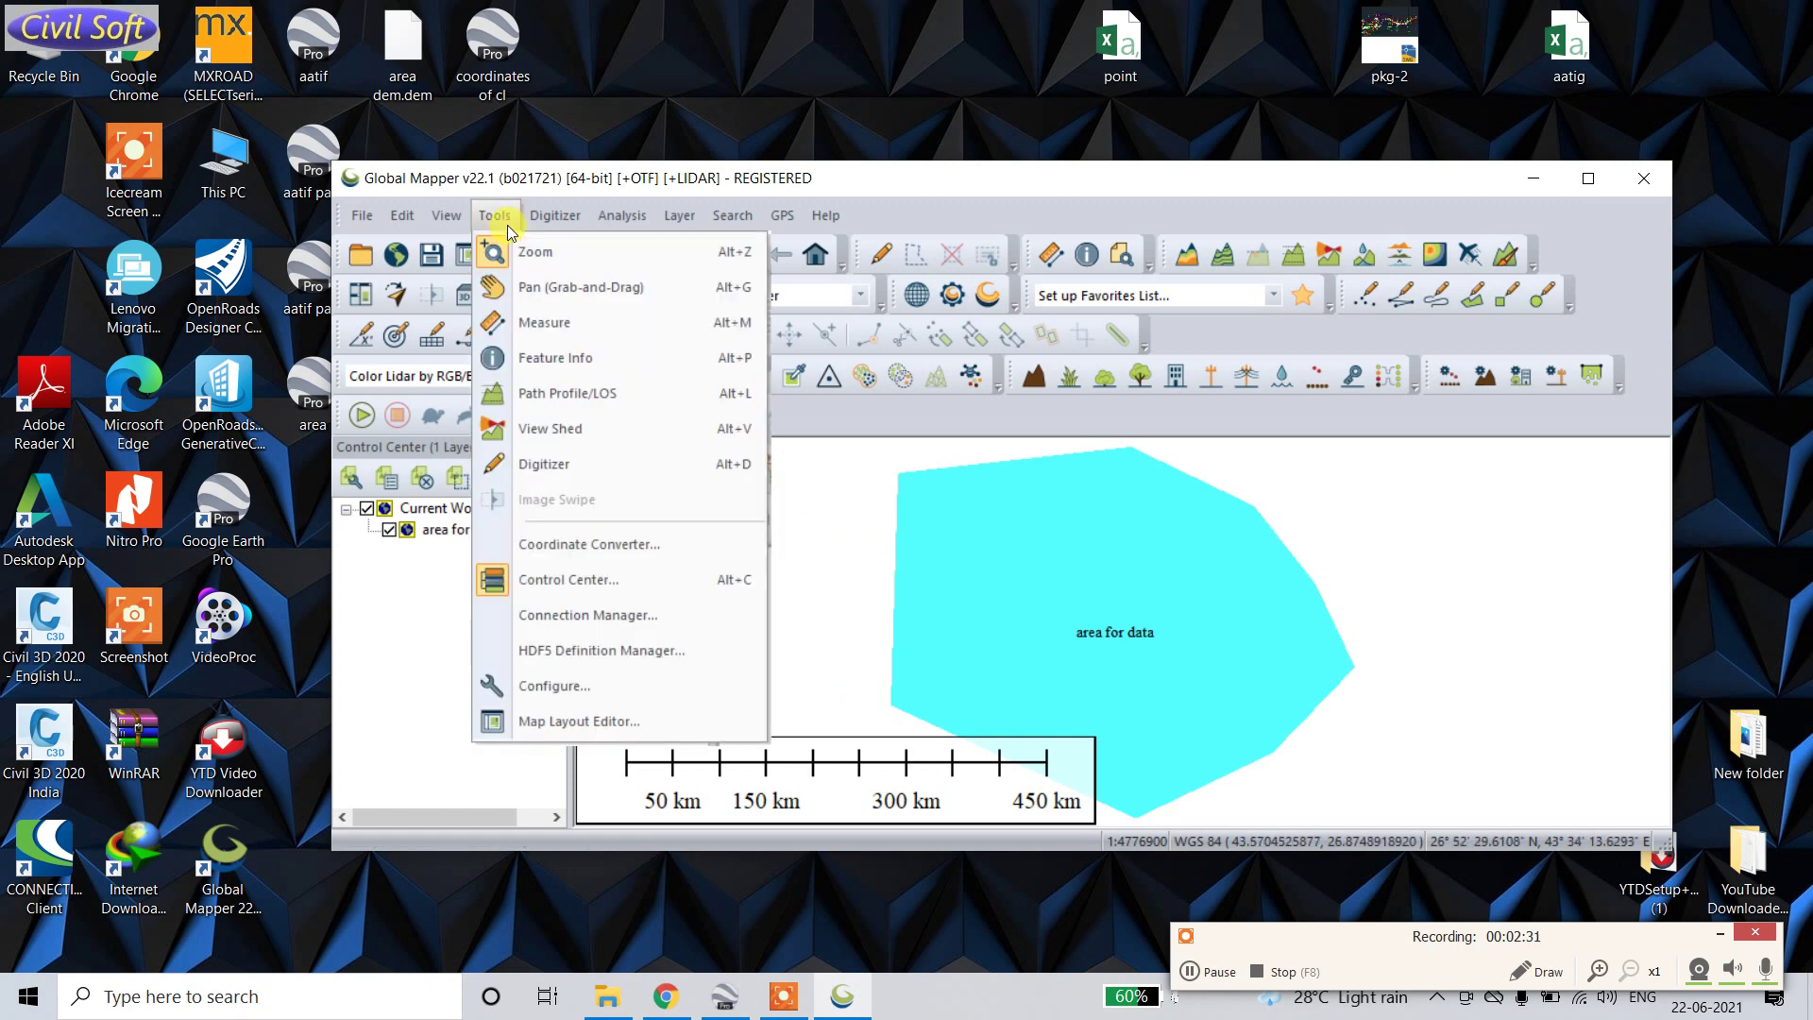
left_click(552, 686)
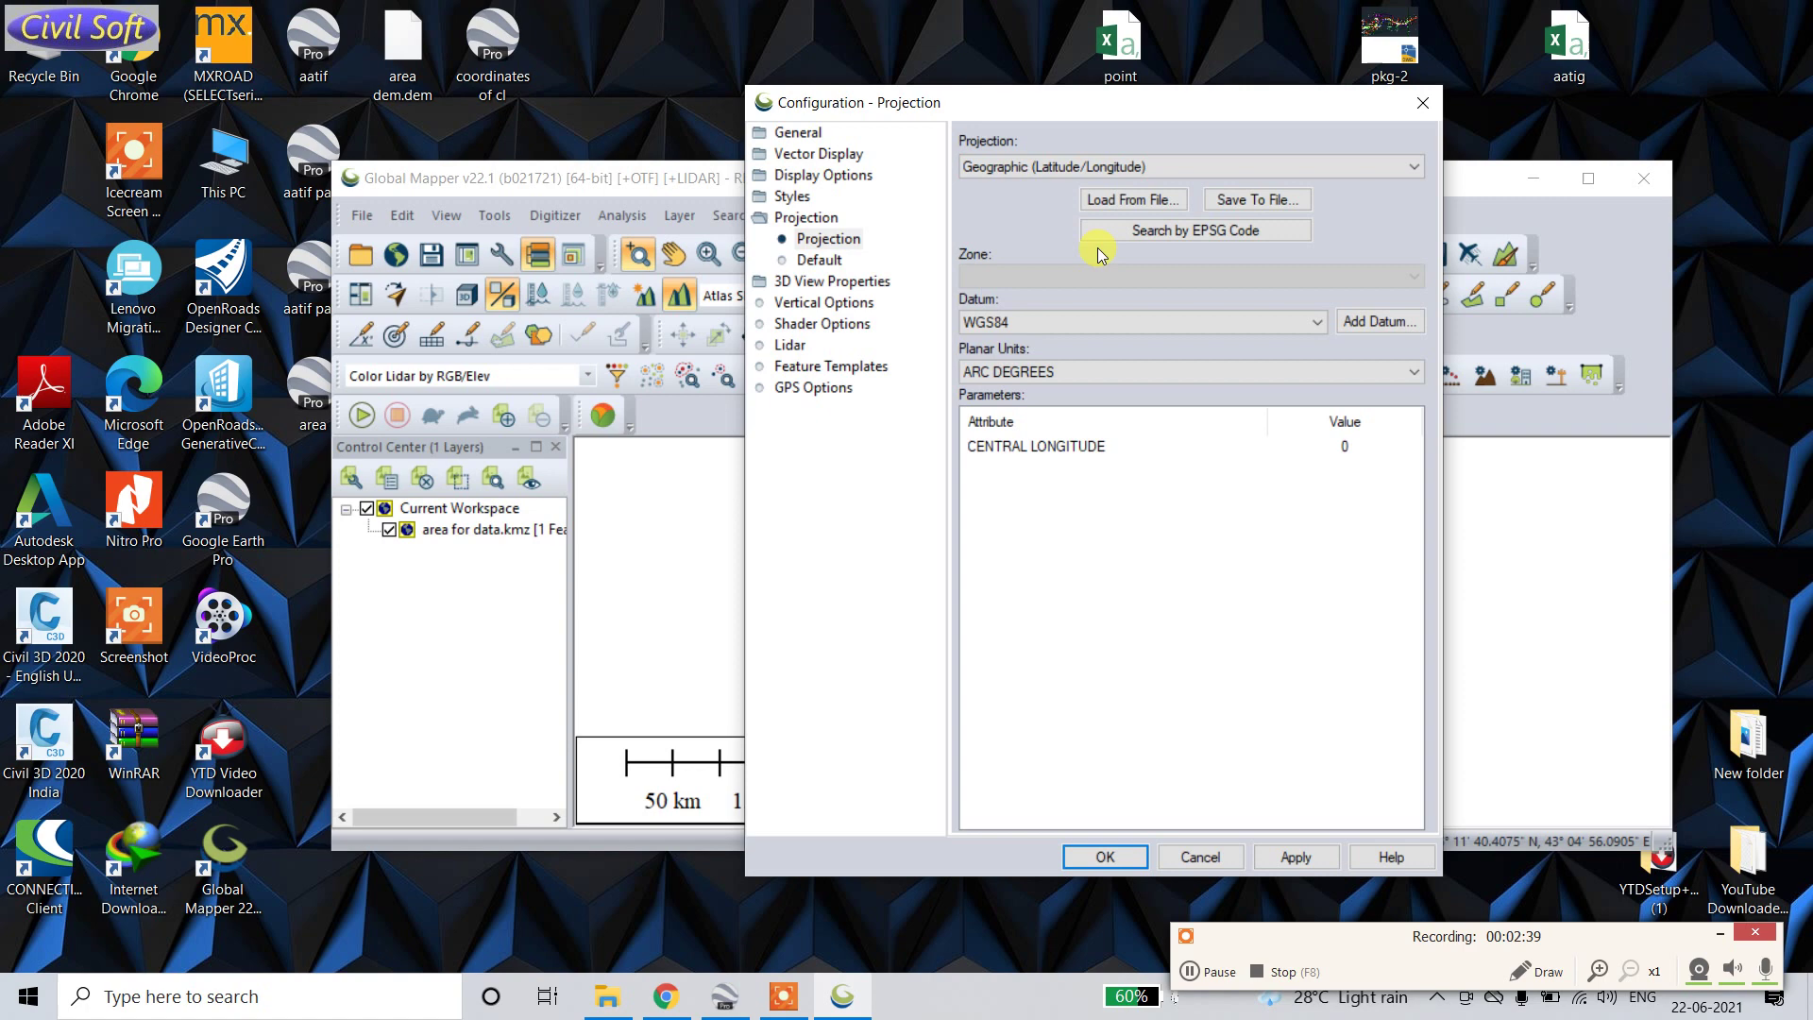
left_click(1086, 170)
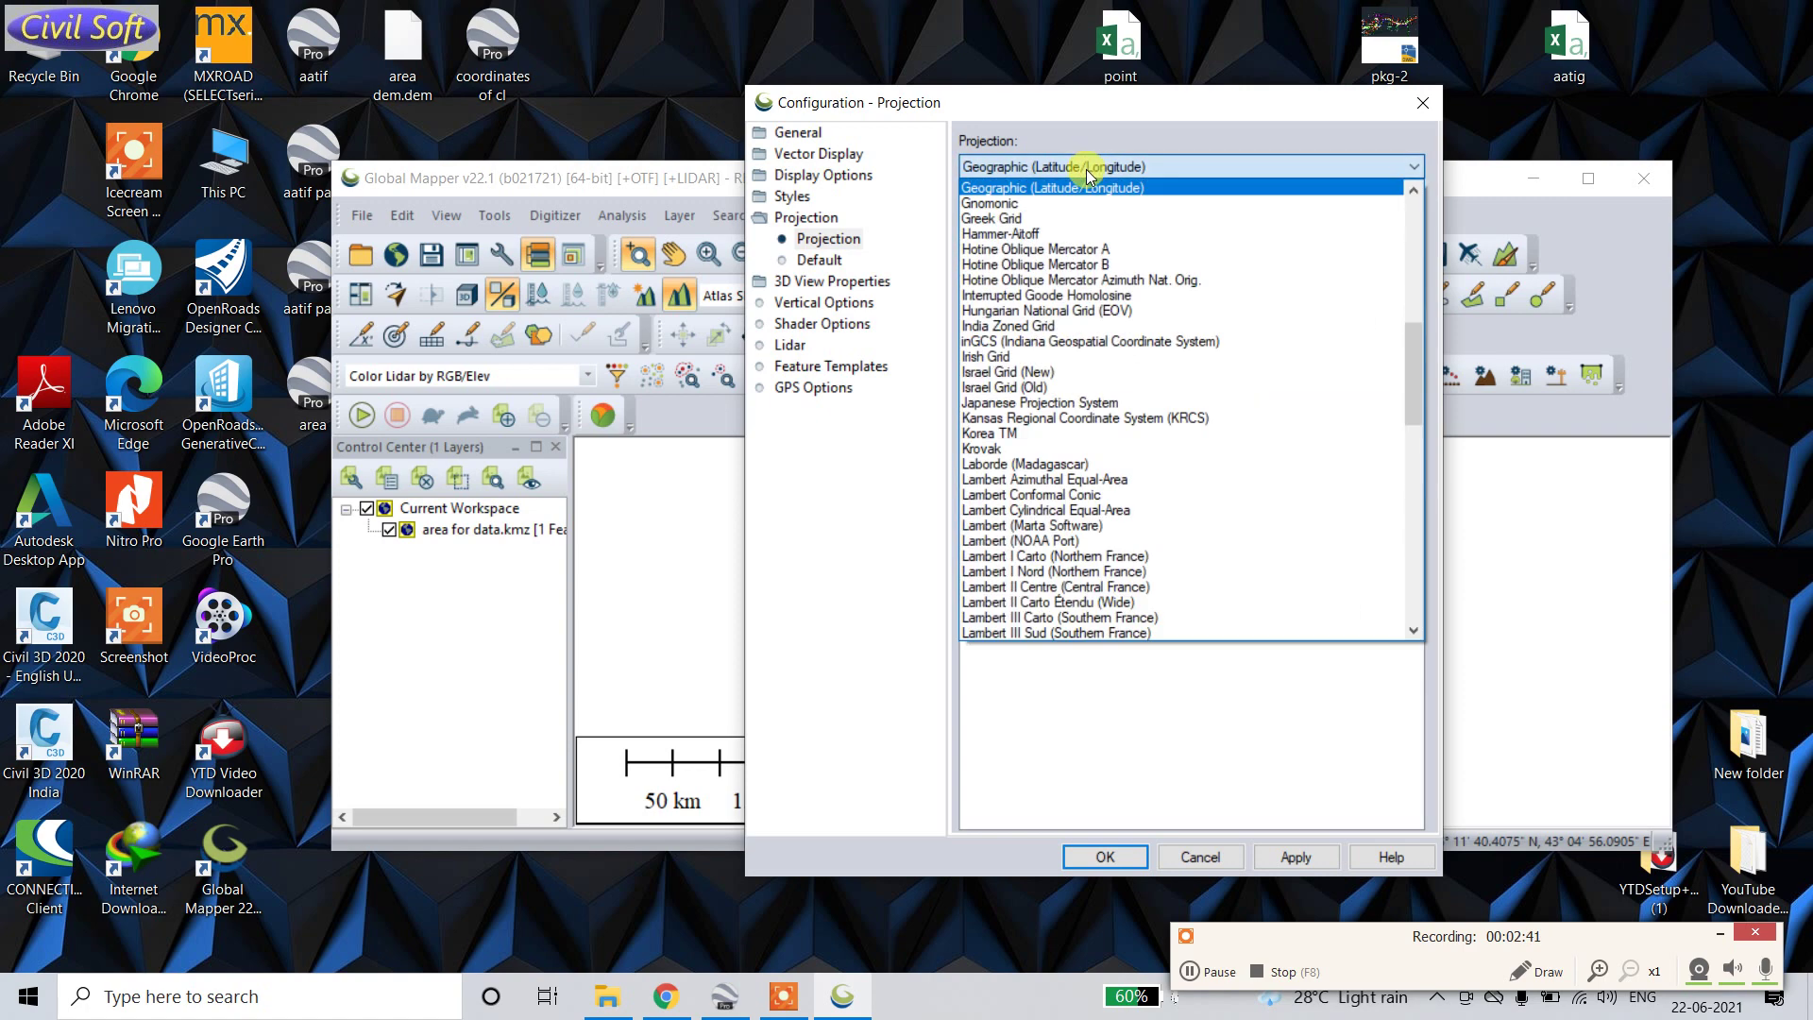
scroll(1051, 522, "down", 2)
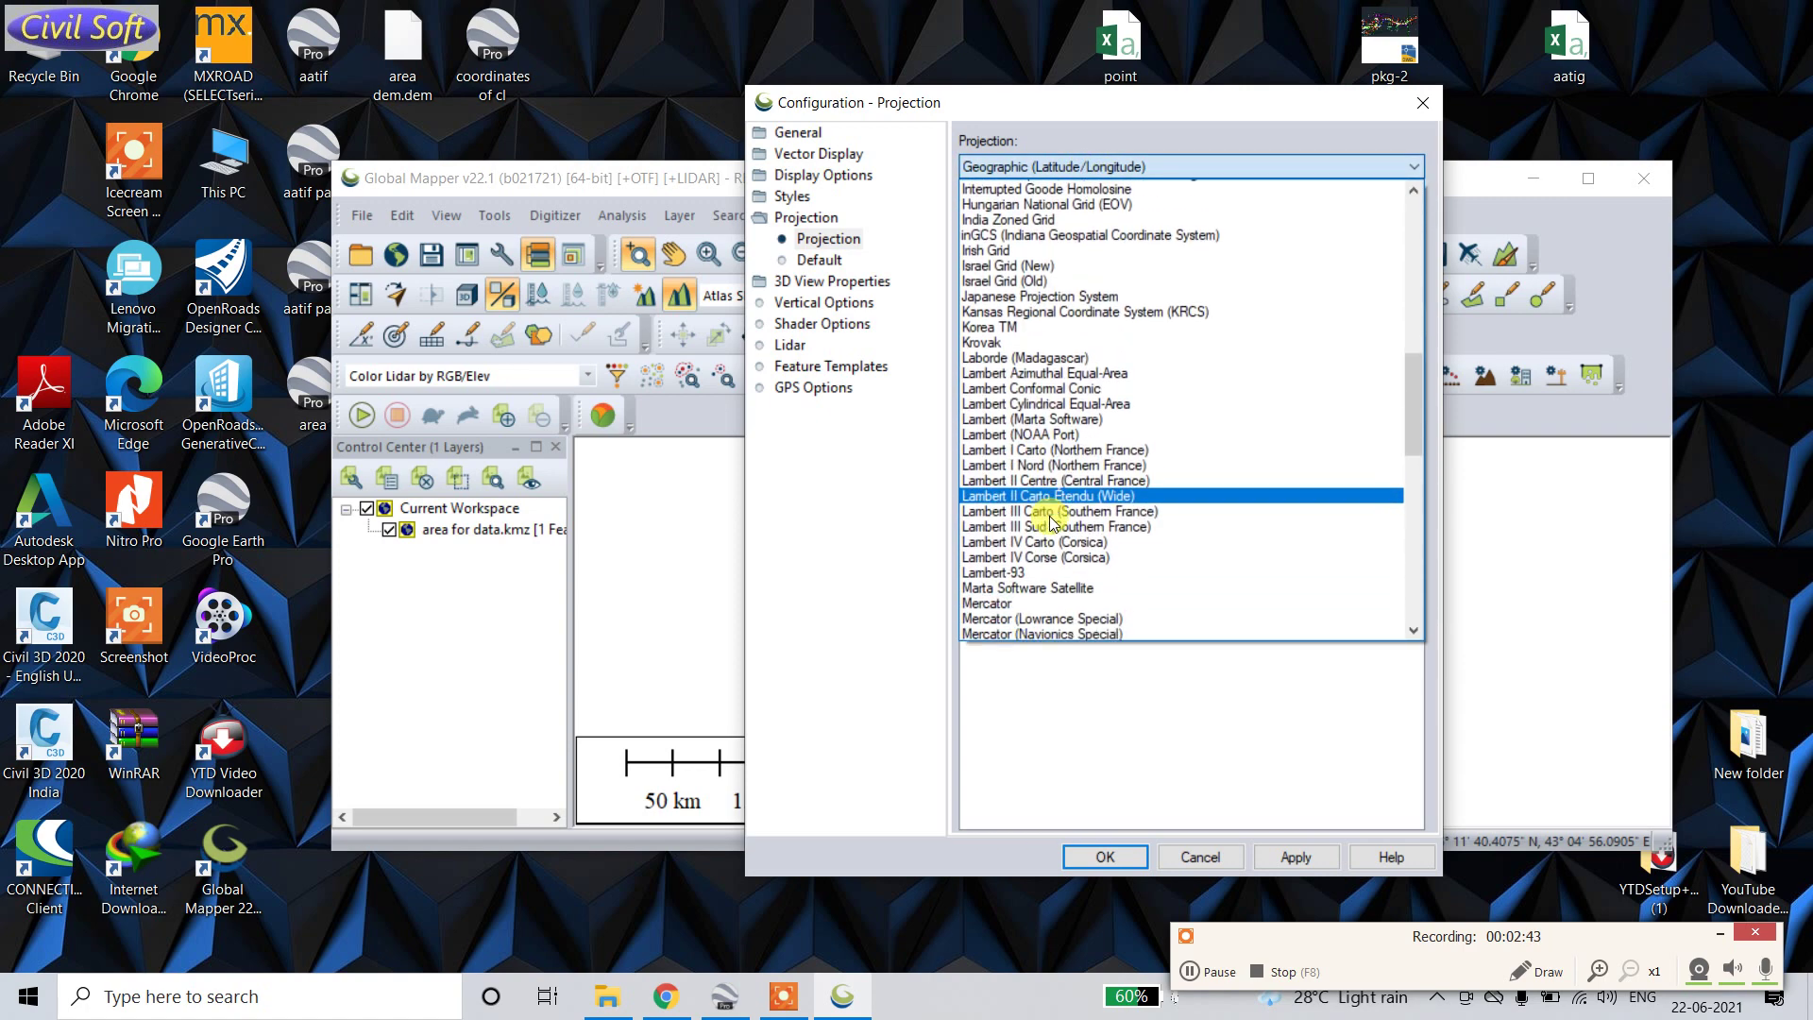
scroll(1053, 529, "down", 12)
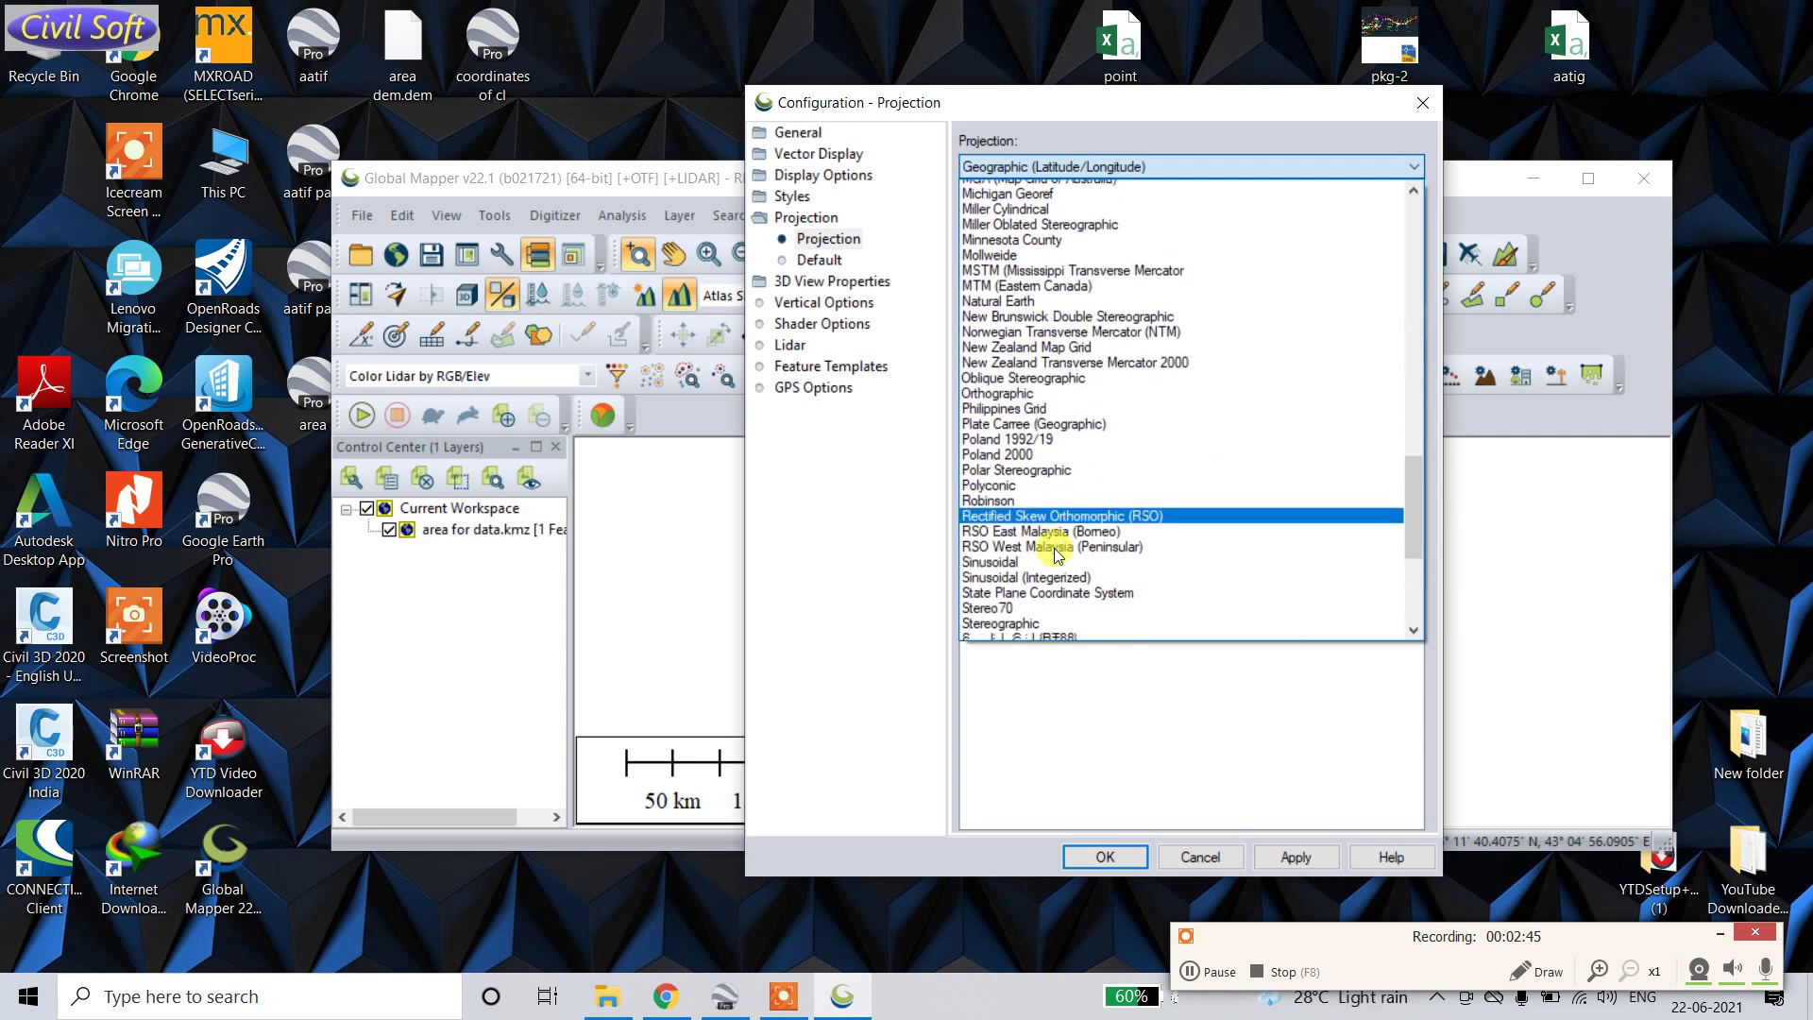
scroll(1052, 538, "down", 10)
left_click(1015, 519)
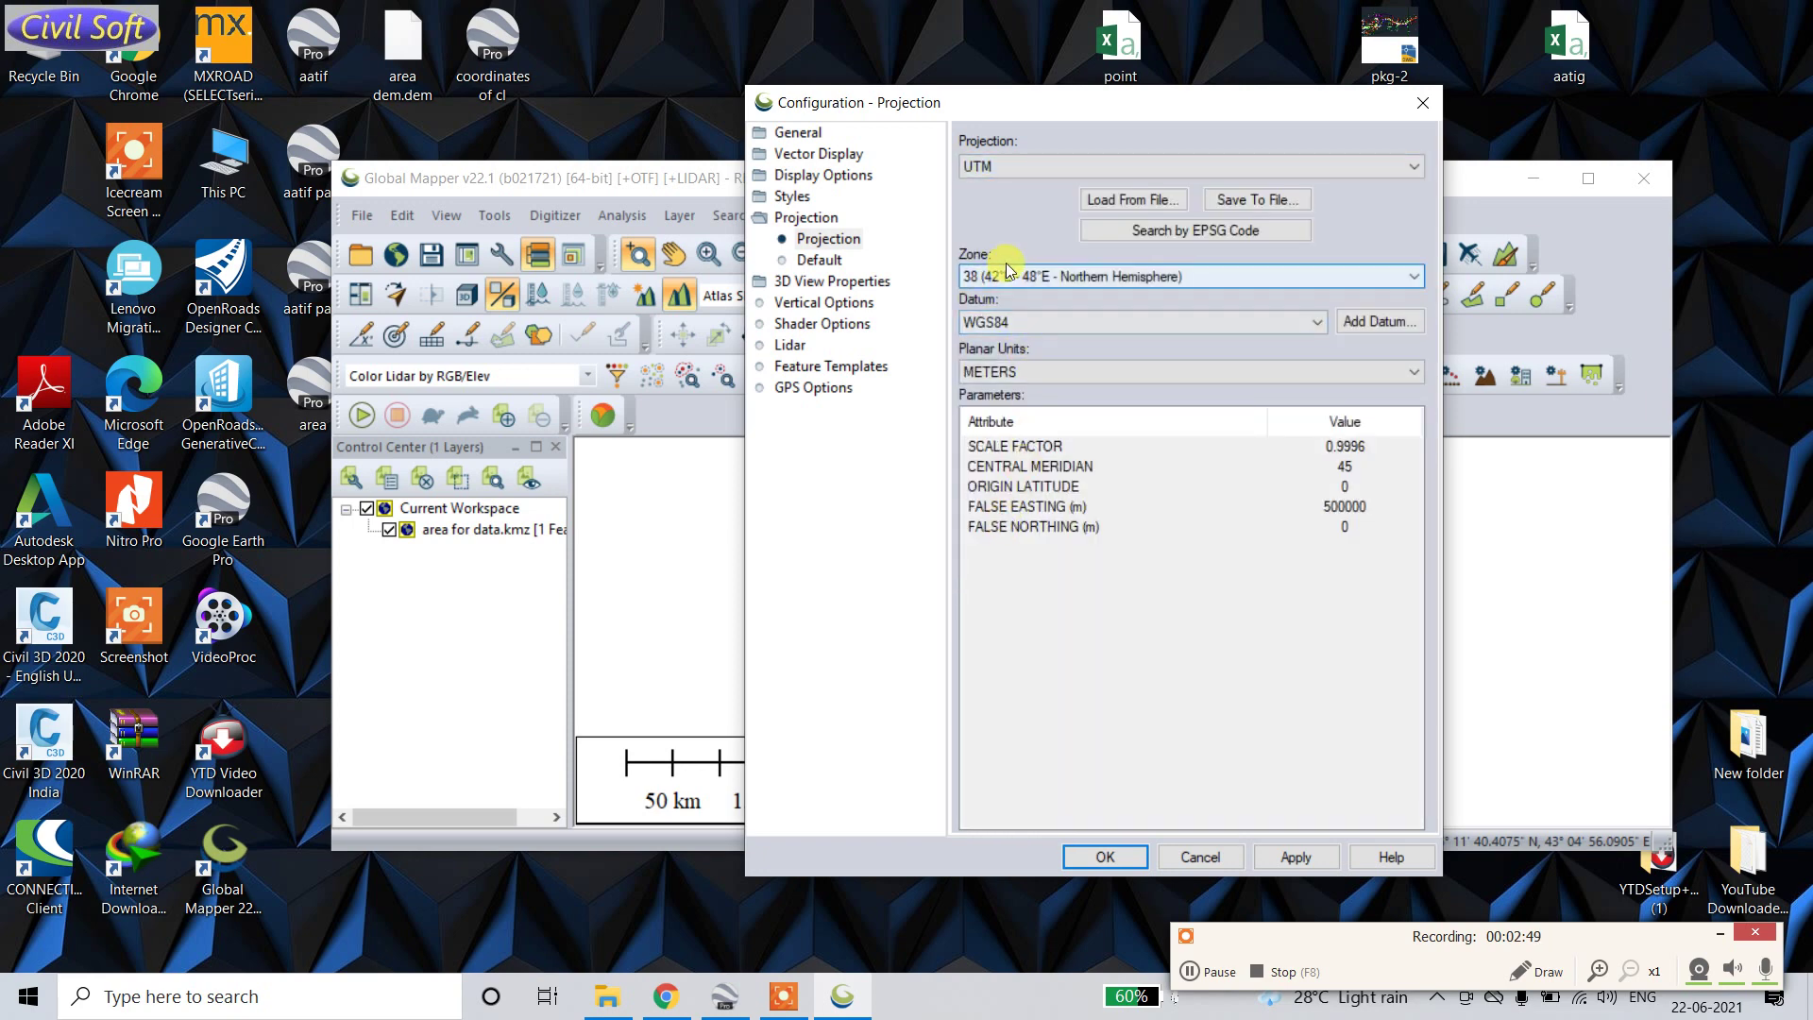
left_click(724, 996)
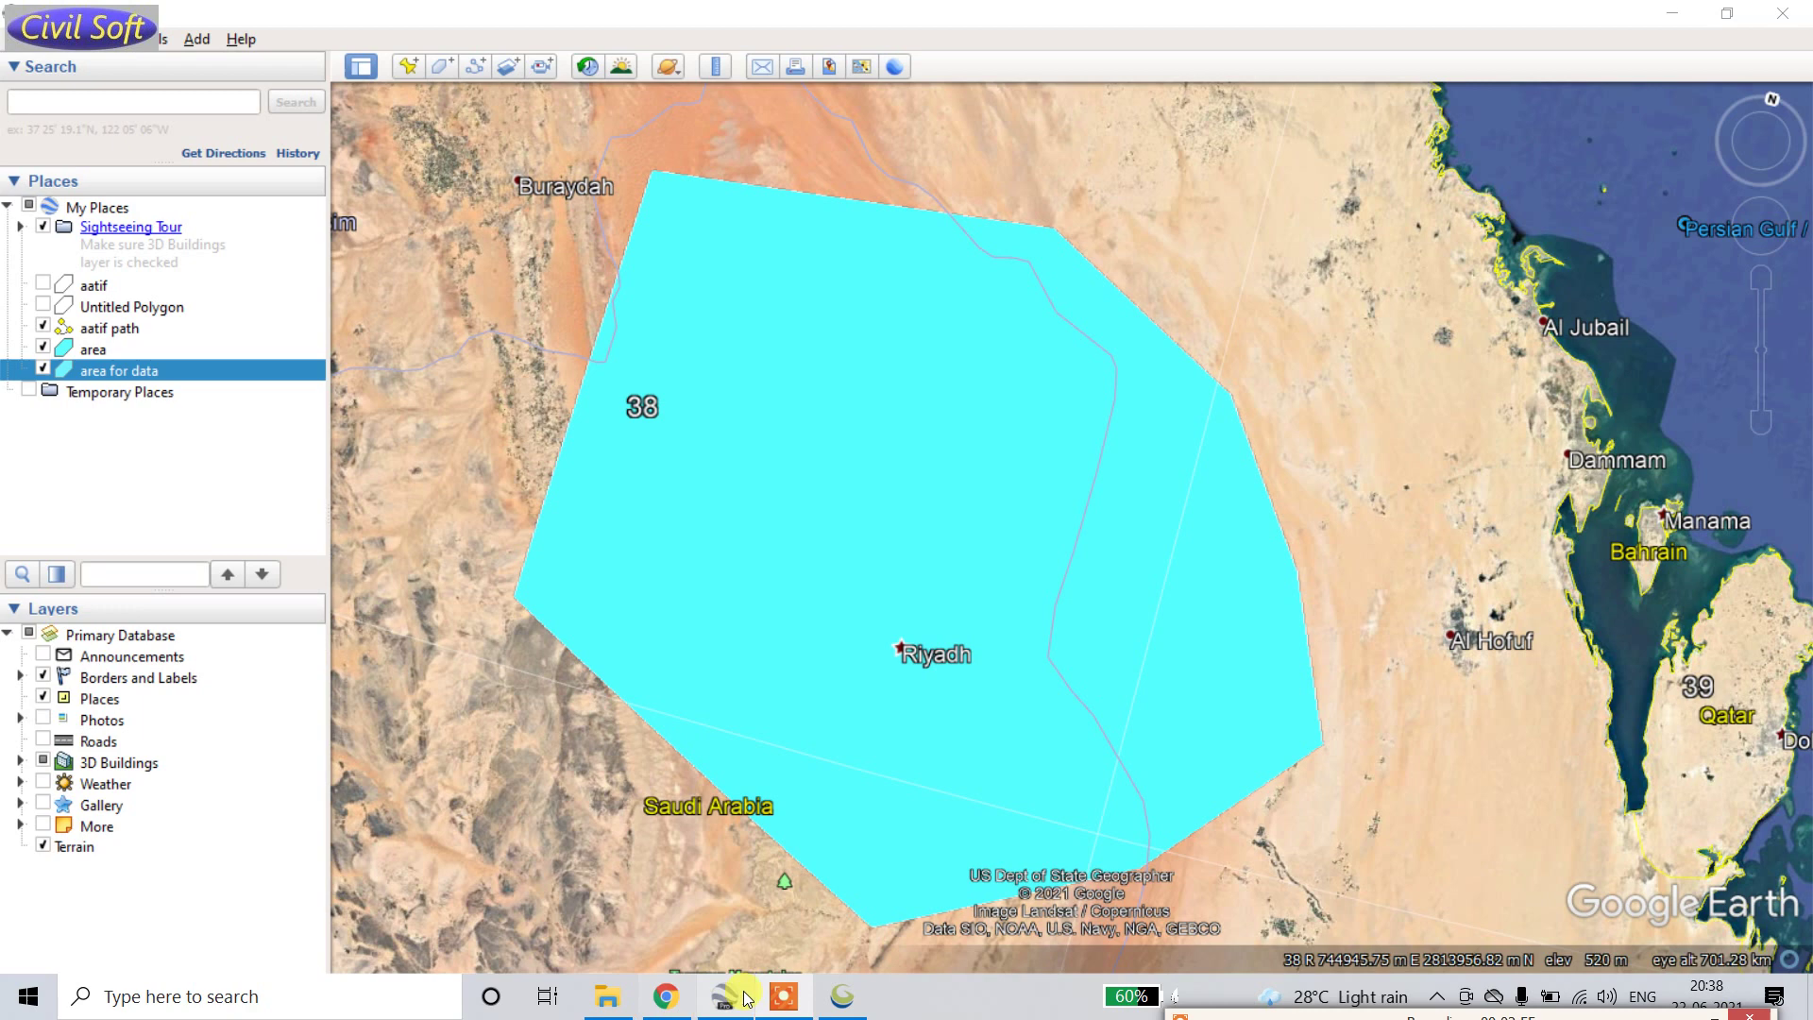
left_click(844, 992)
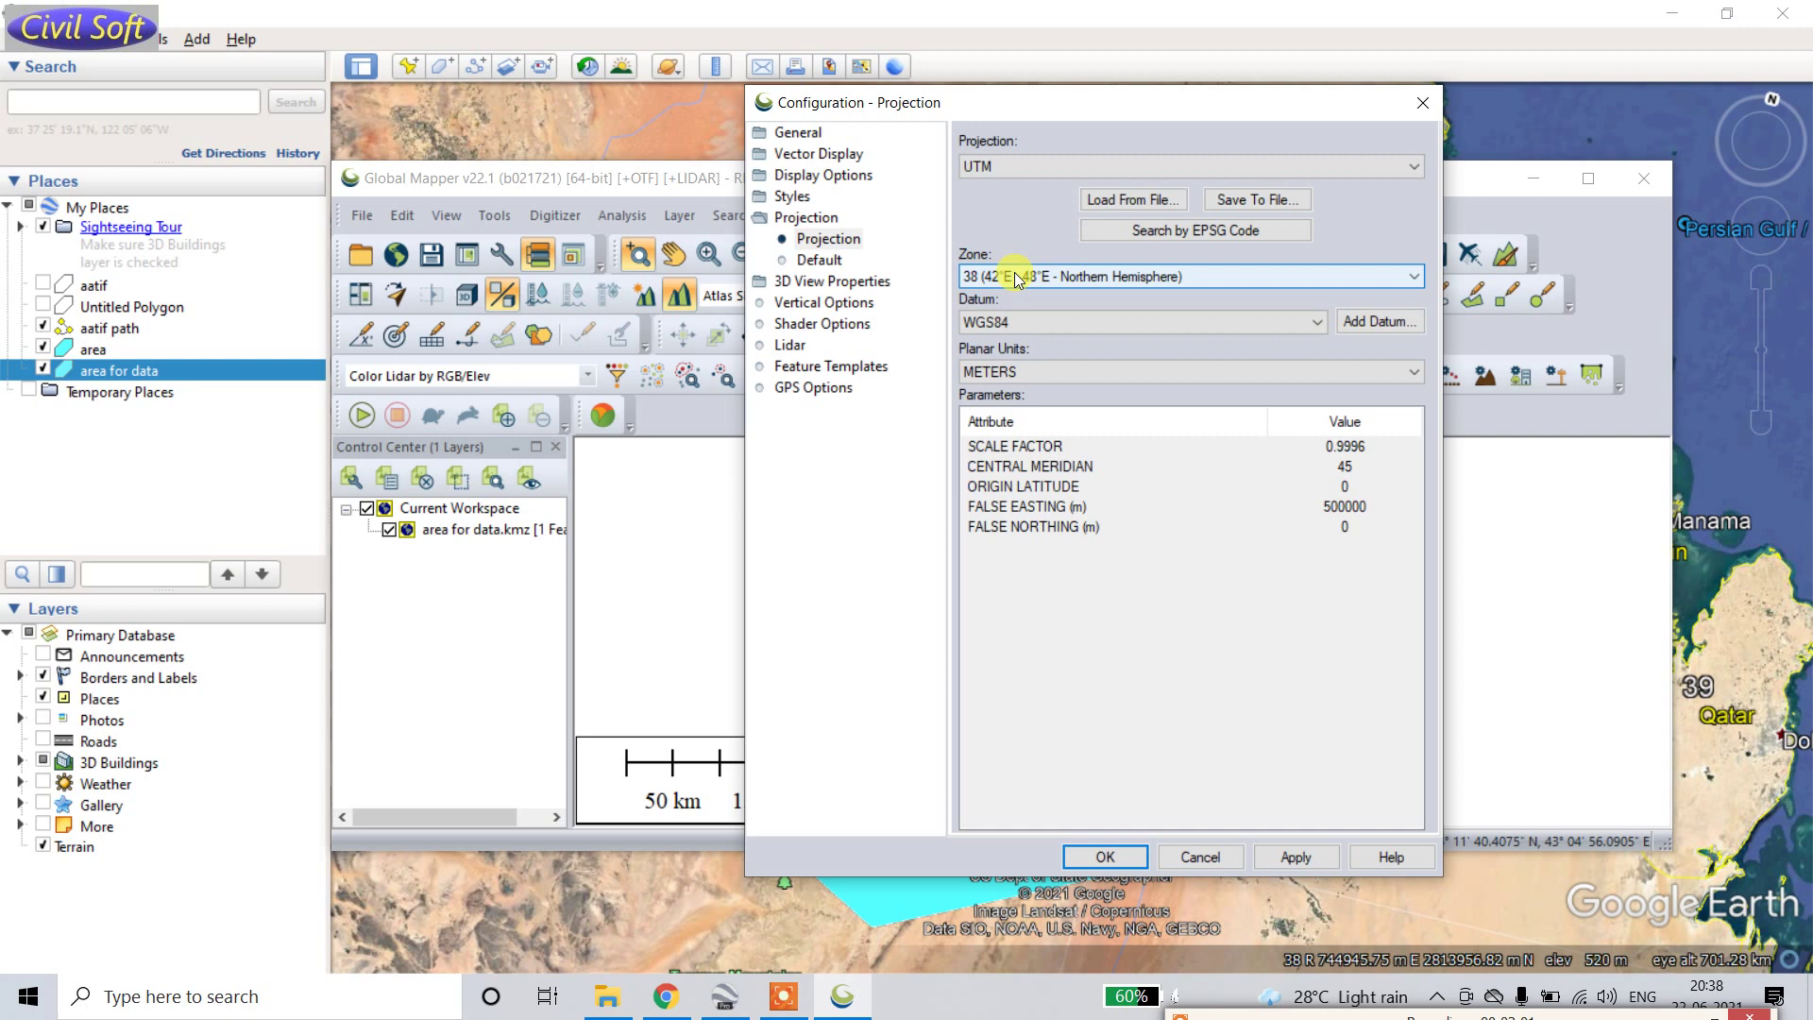
left_click(1118, 857)
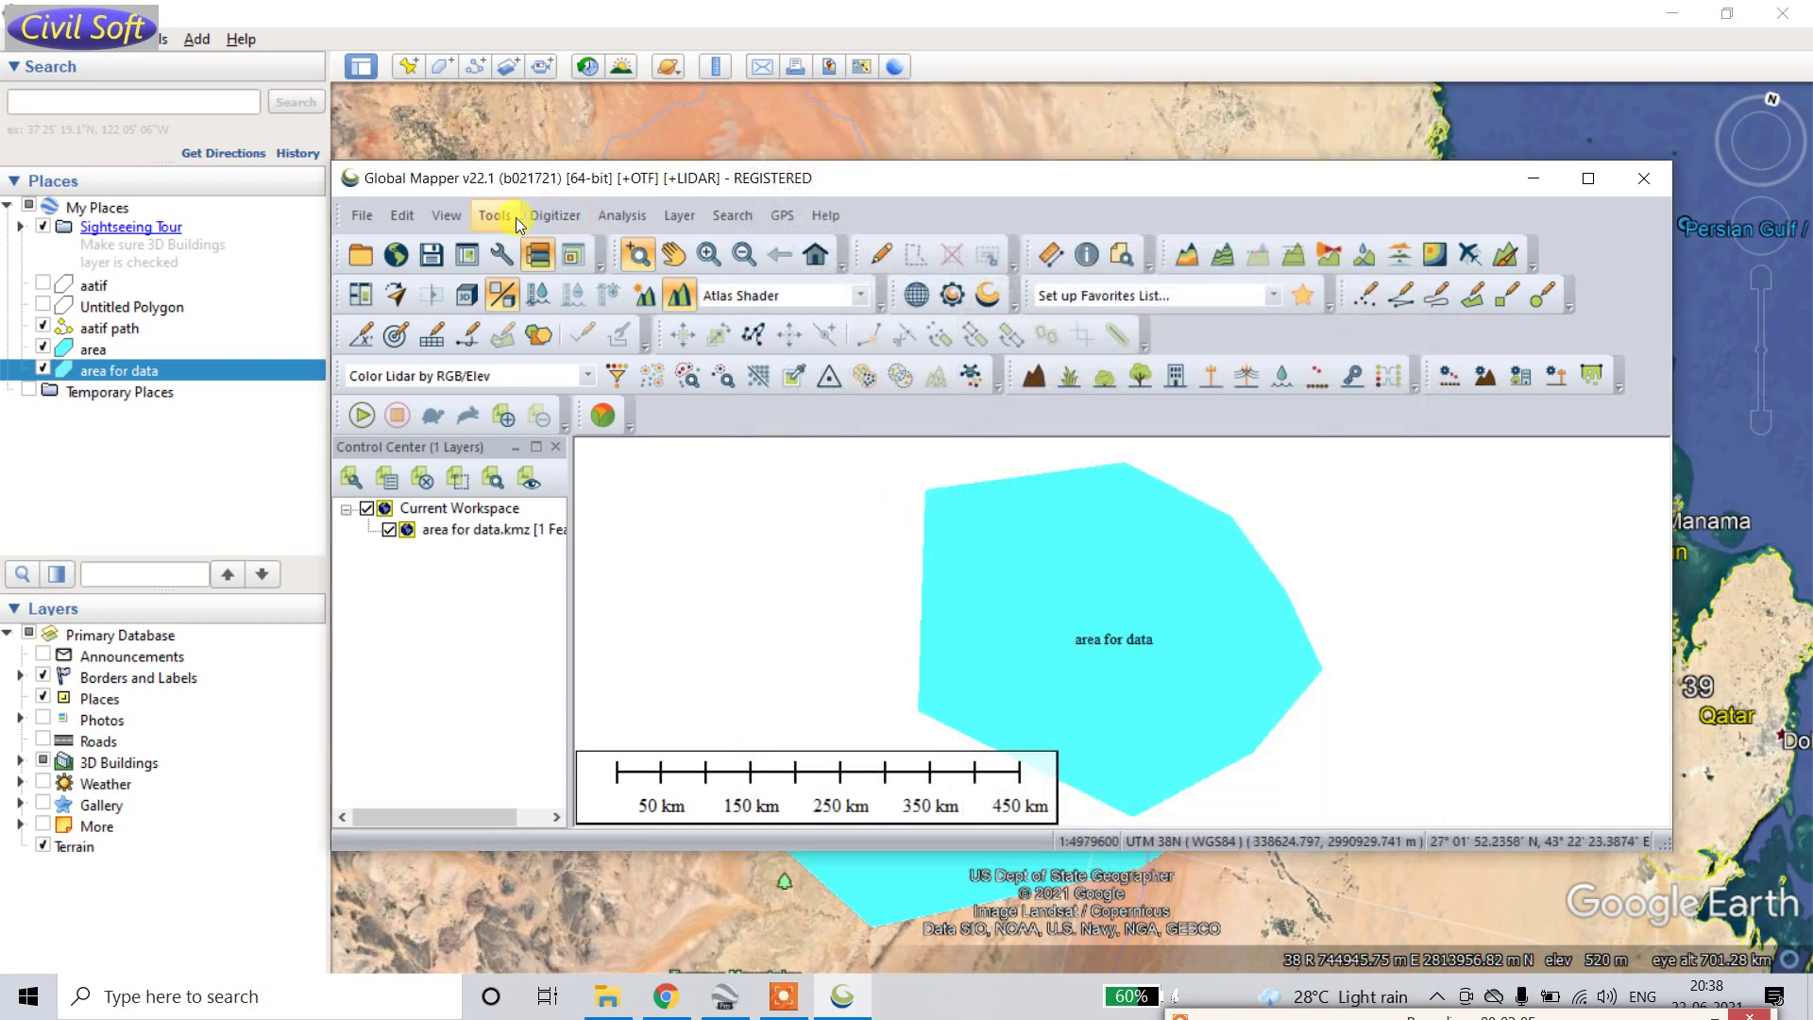
Step: Load ASTER GDEM v2 Worldwide Elevation Data online, then maximise the window and zoom in
left_click(466, 217)
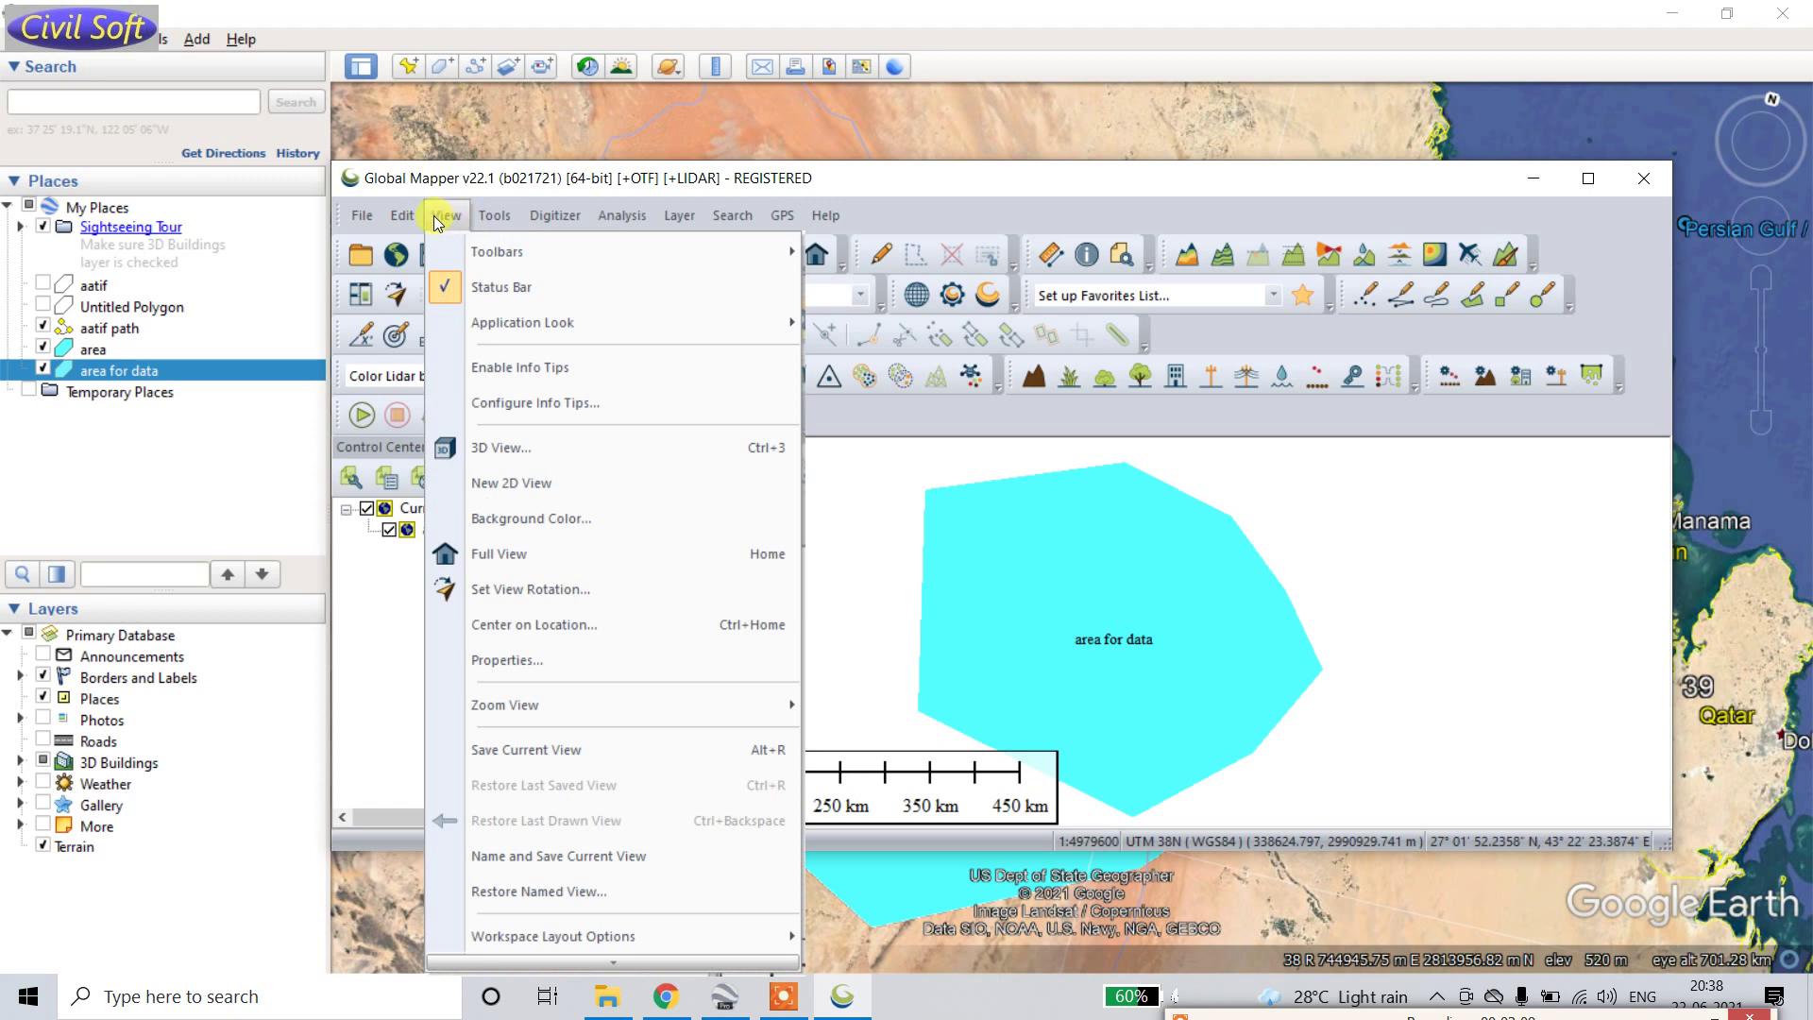
left_click(355, 218)
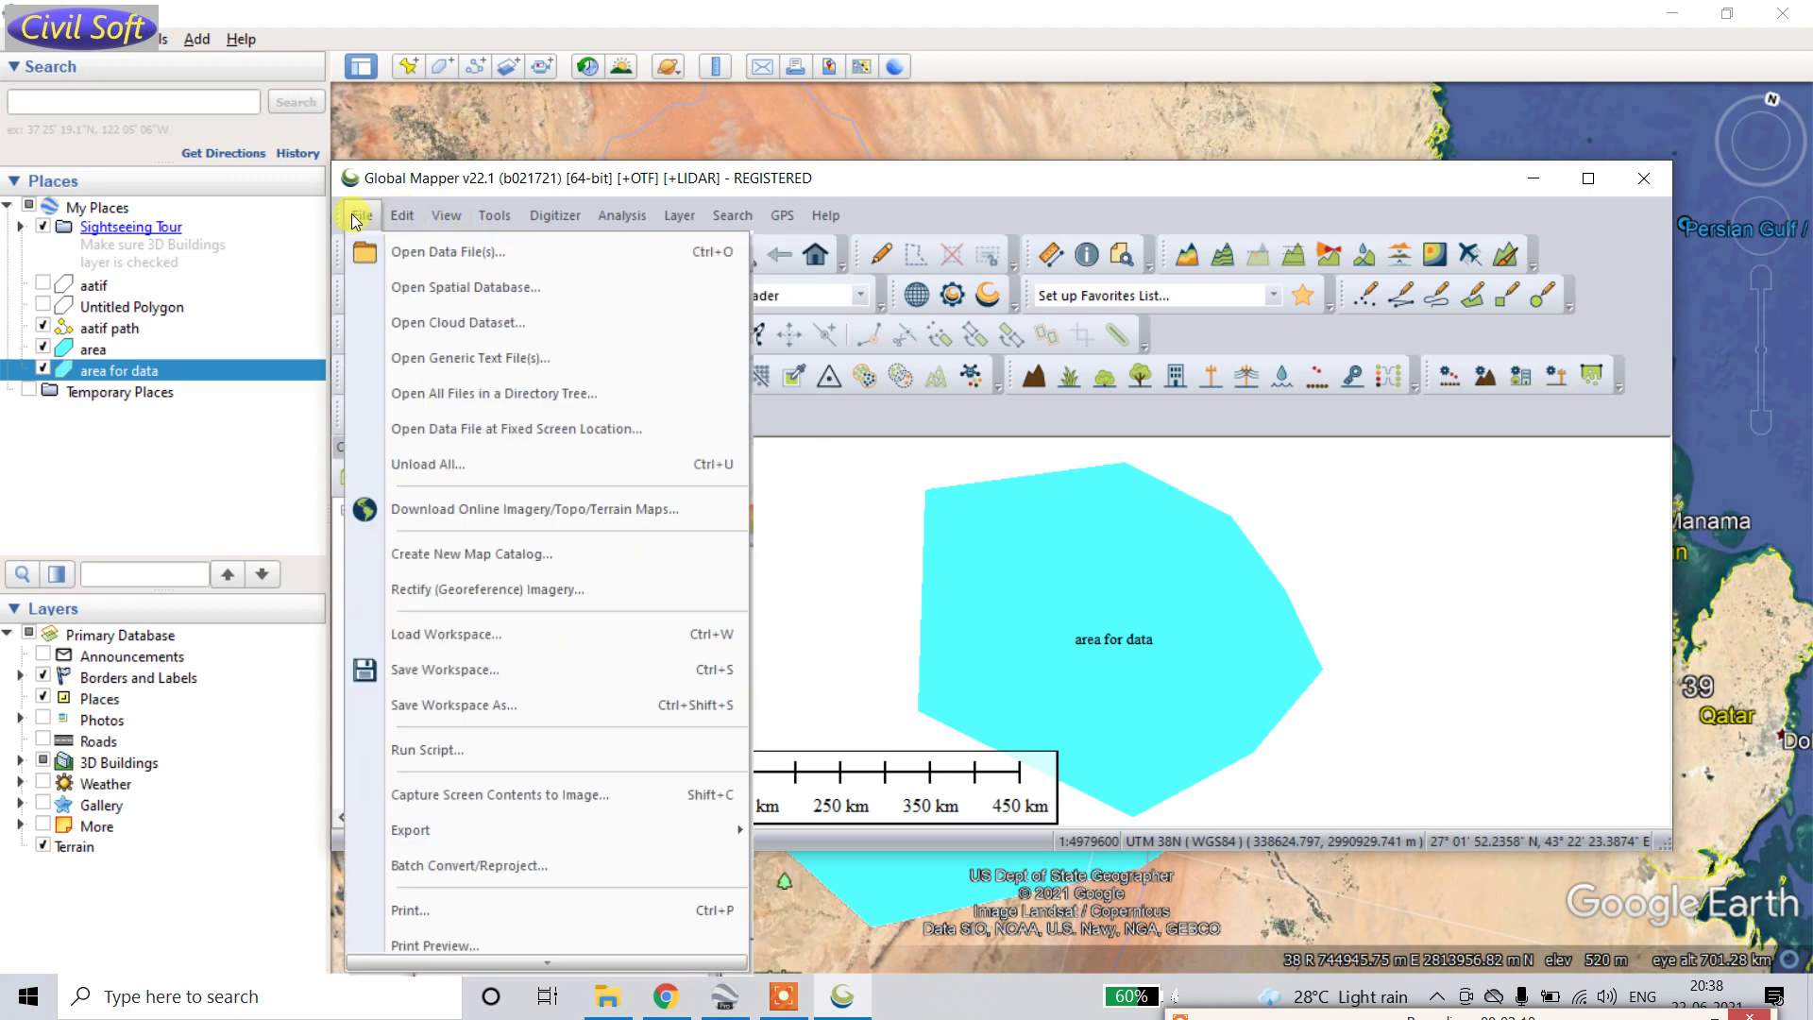
left_click(425, 507)
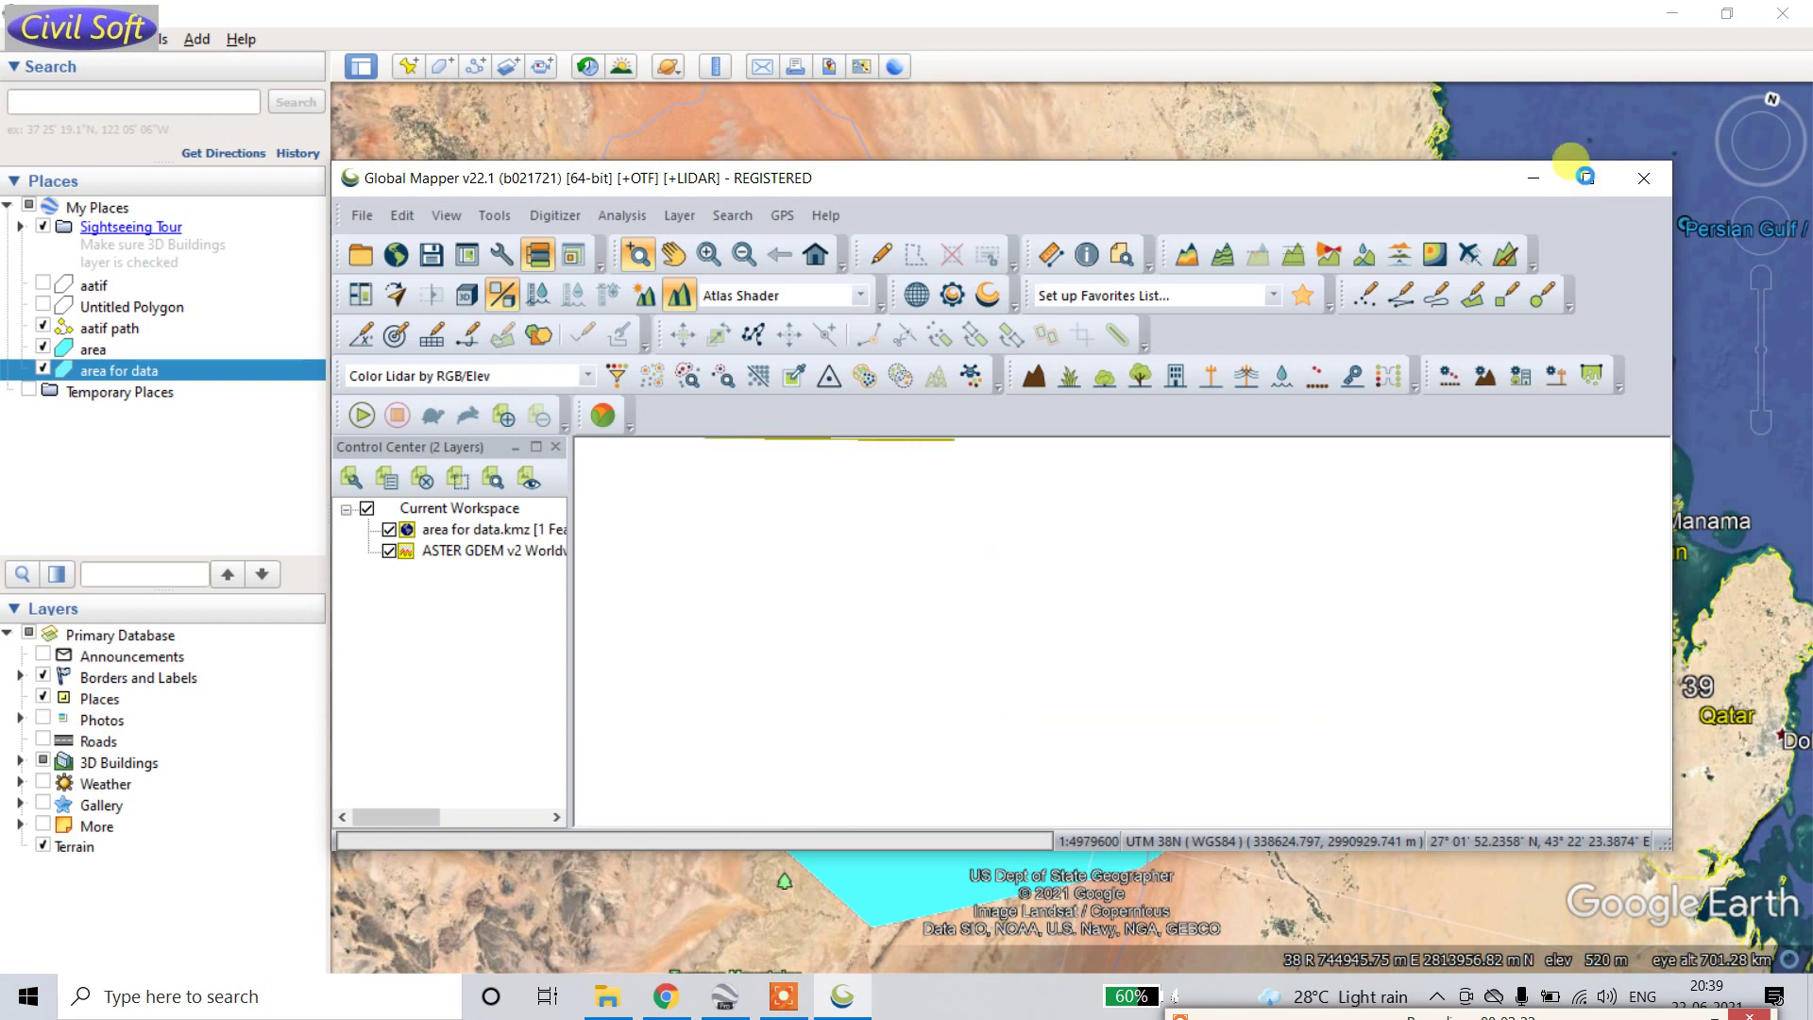
left_click(1585, 180)
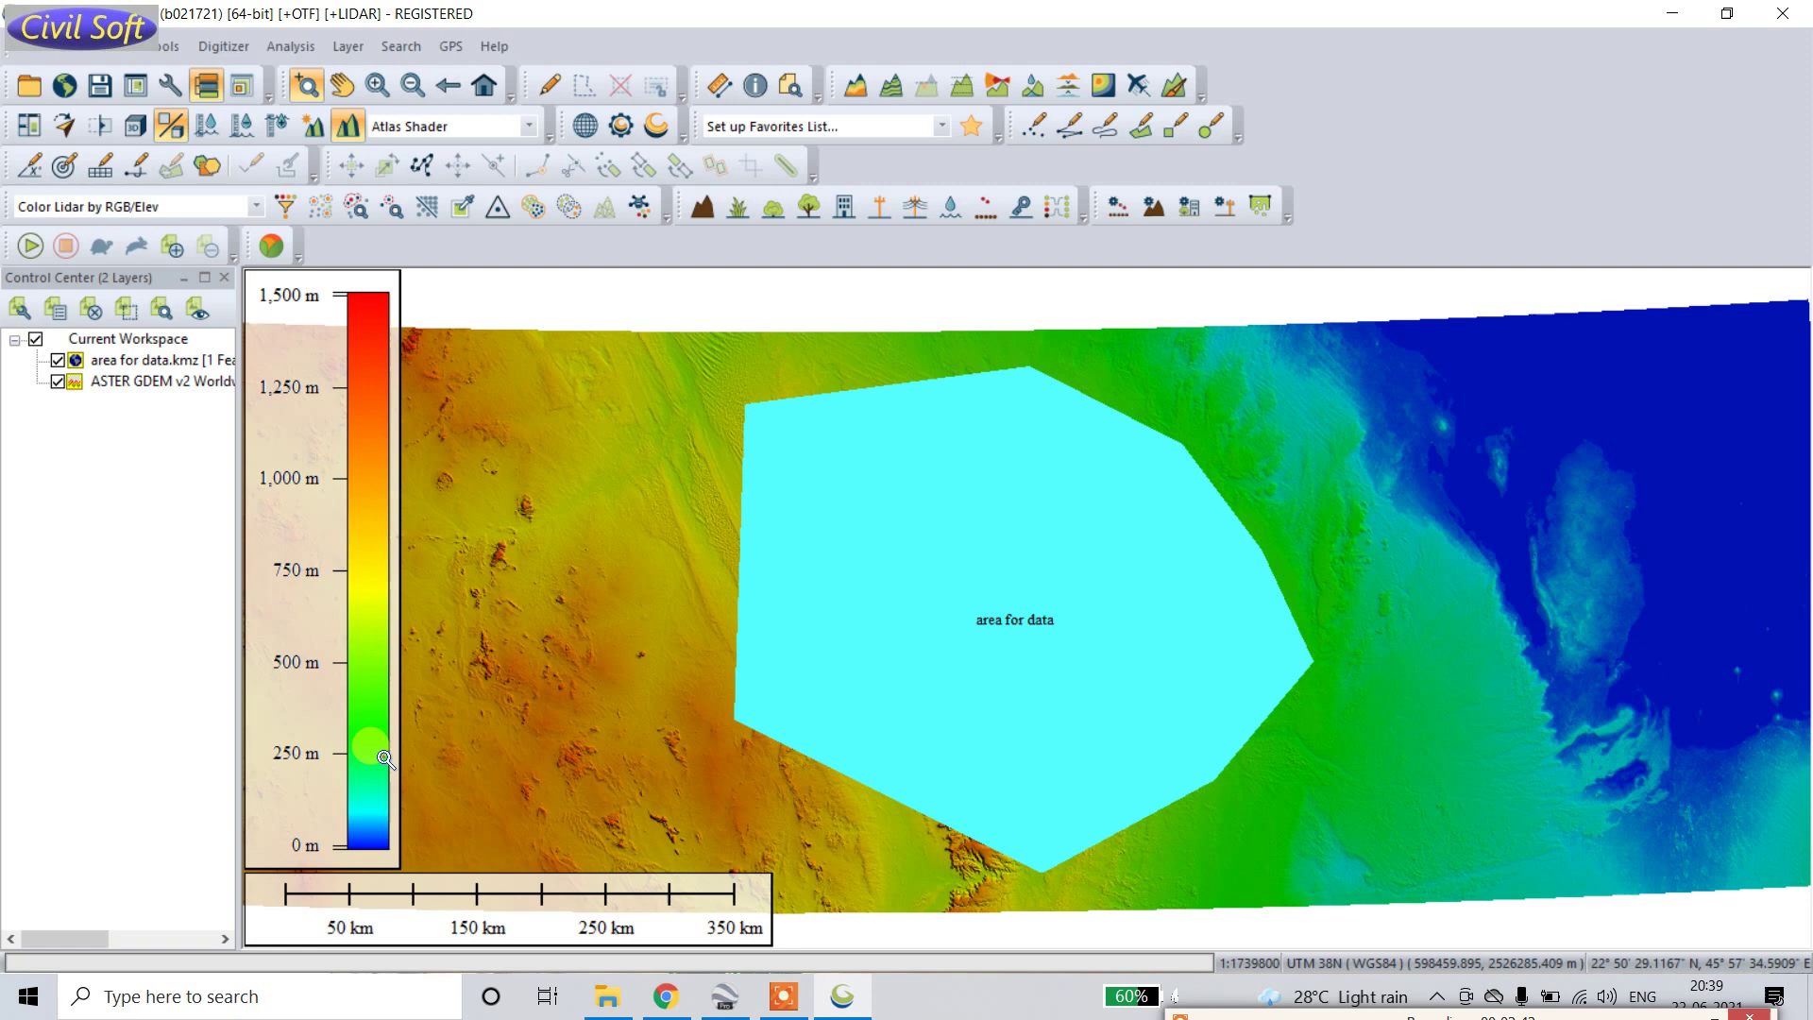
left_click(1733, 432)
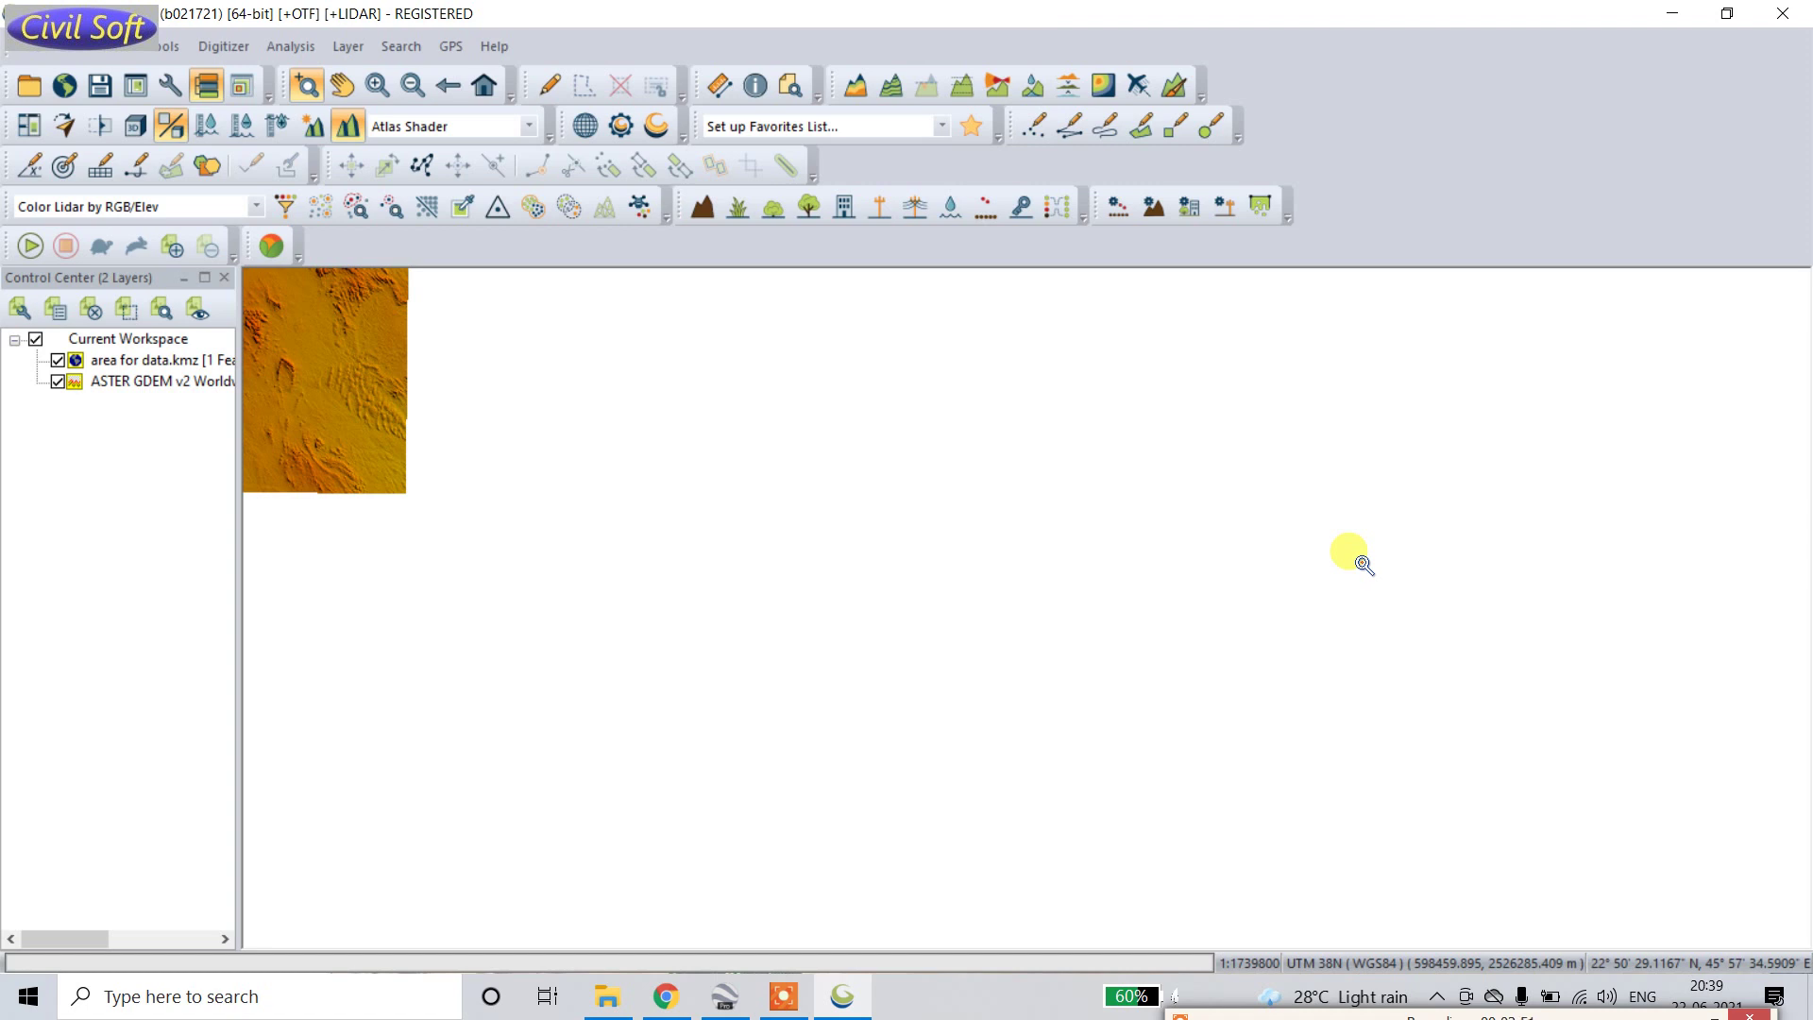
Step: Zoom out to show the full ASTER GDEM coverage around the cyan polygon with its 0–1,500 m legend
mouse_move(1301, 1010)
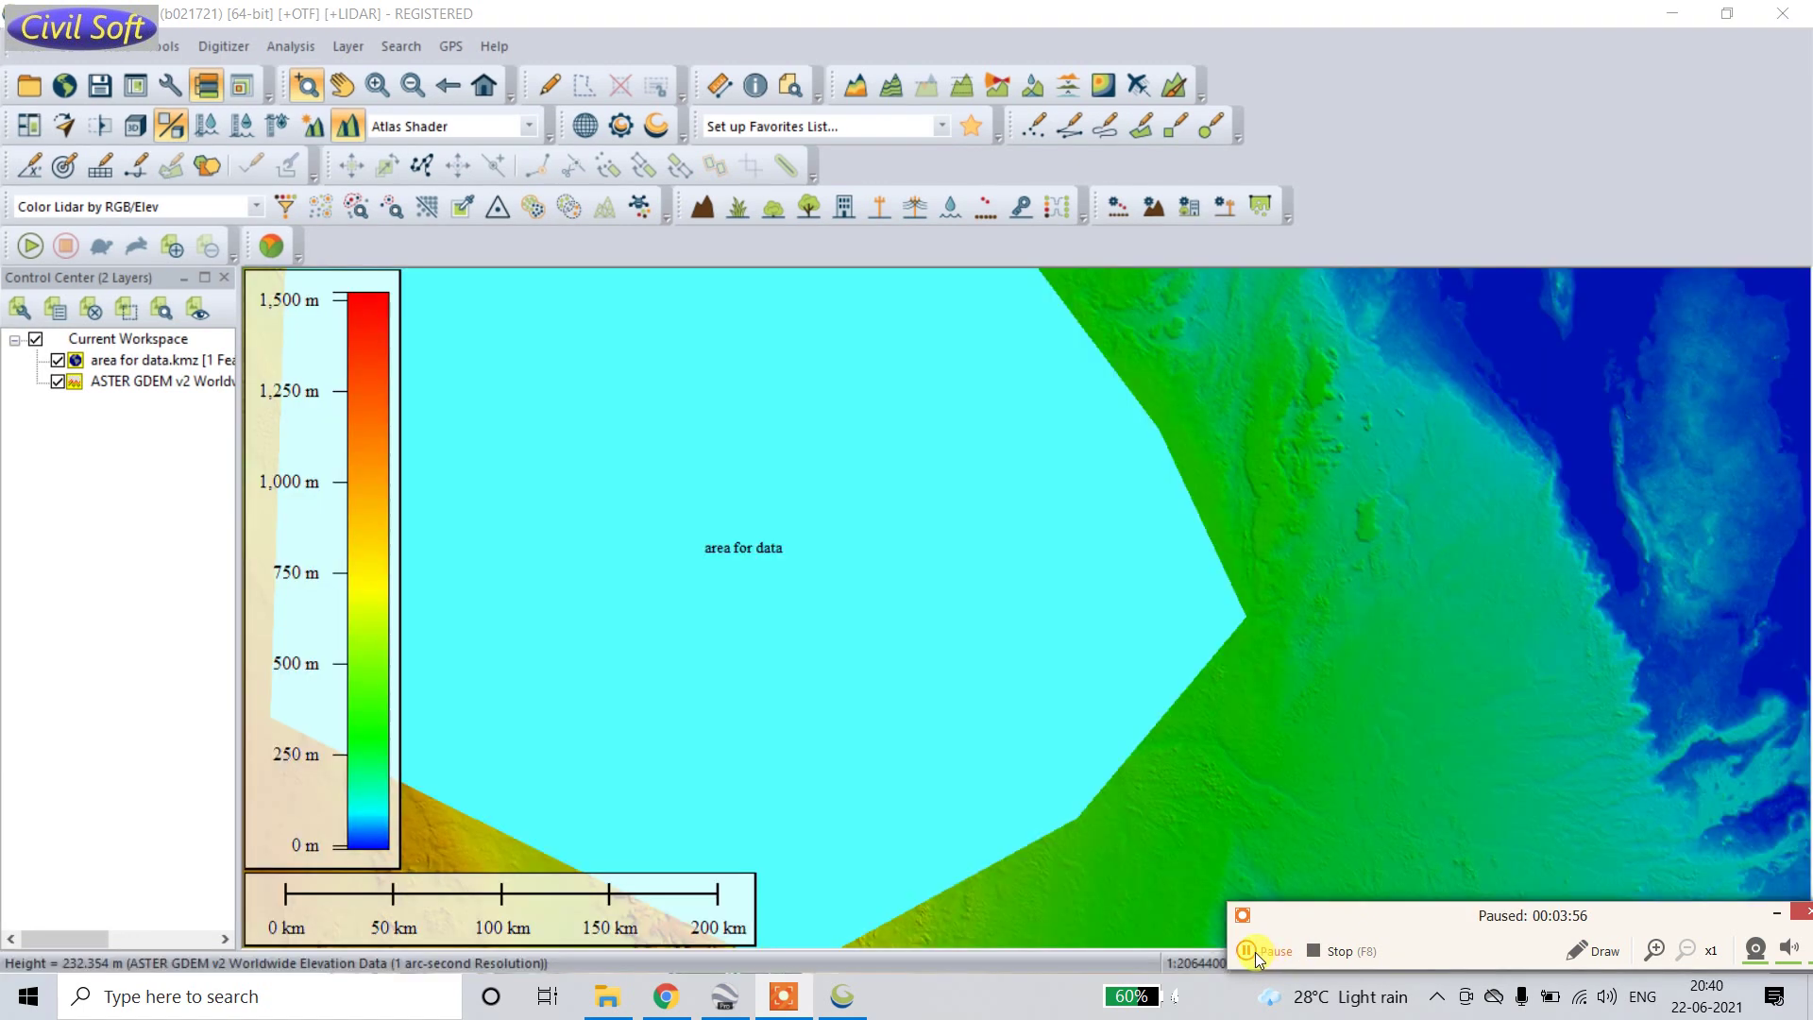
left_click(1255, 951)
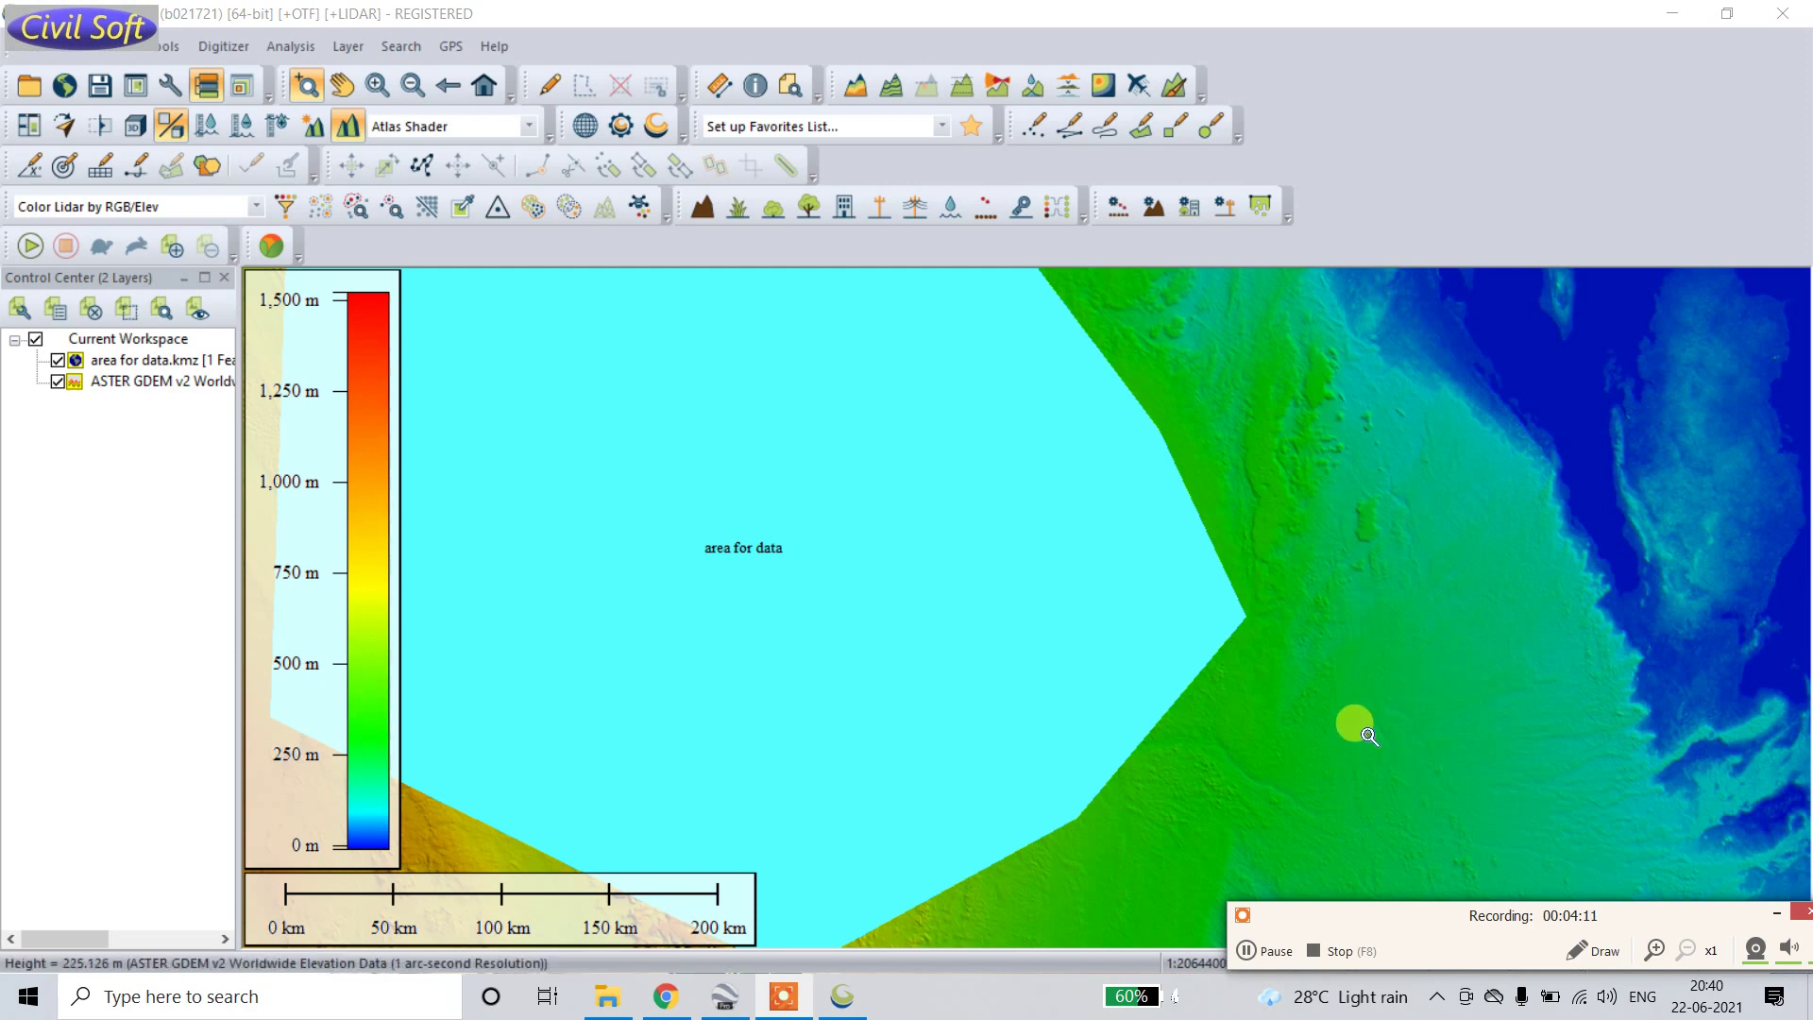
scroll(1167, 750, "down", 1)
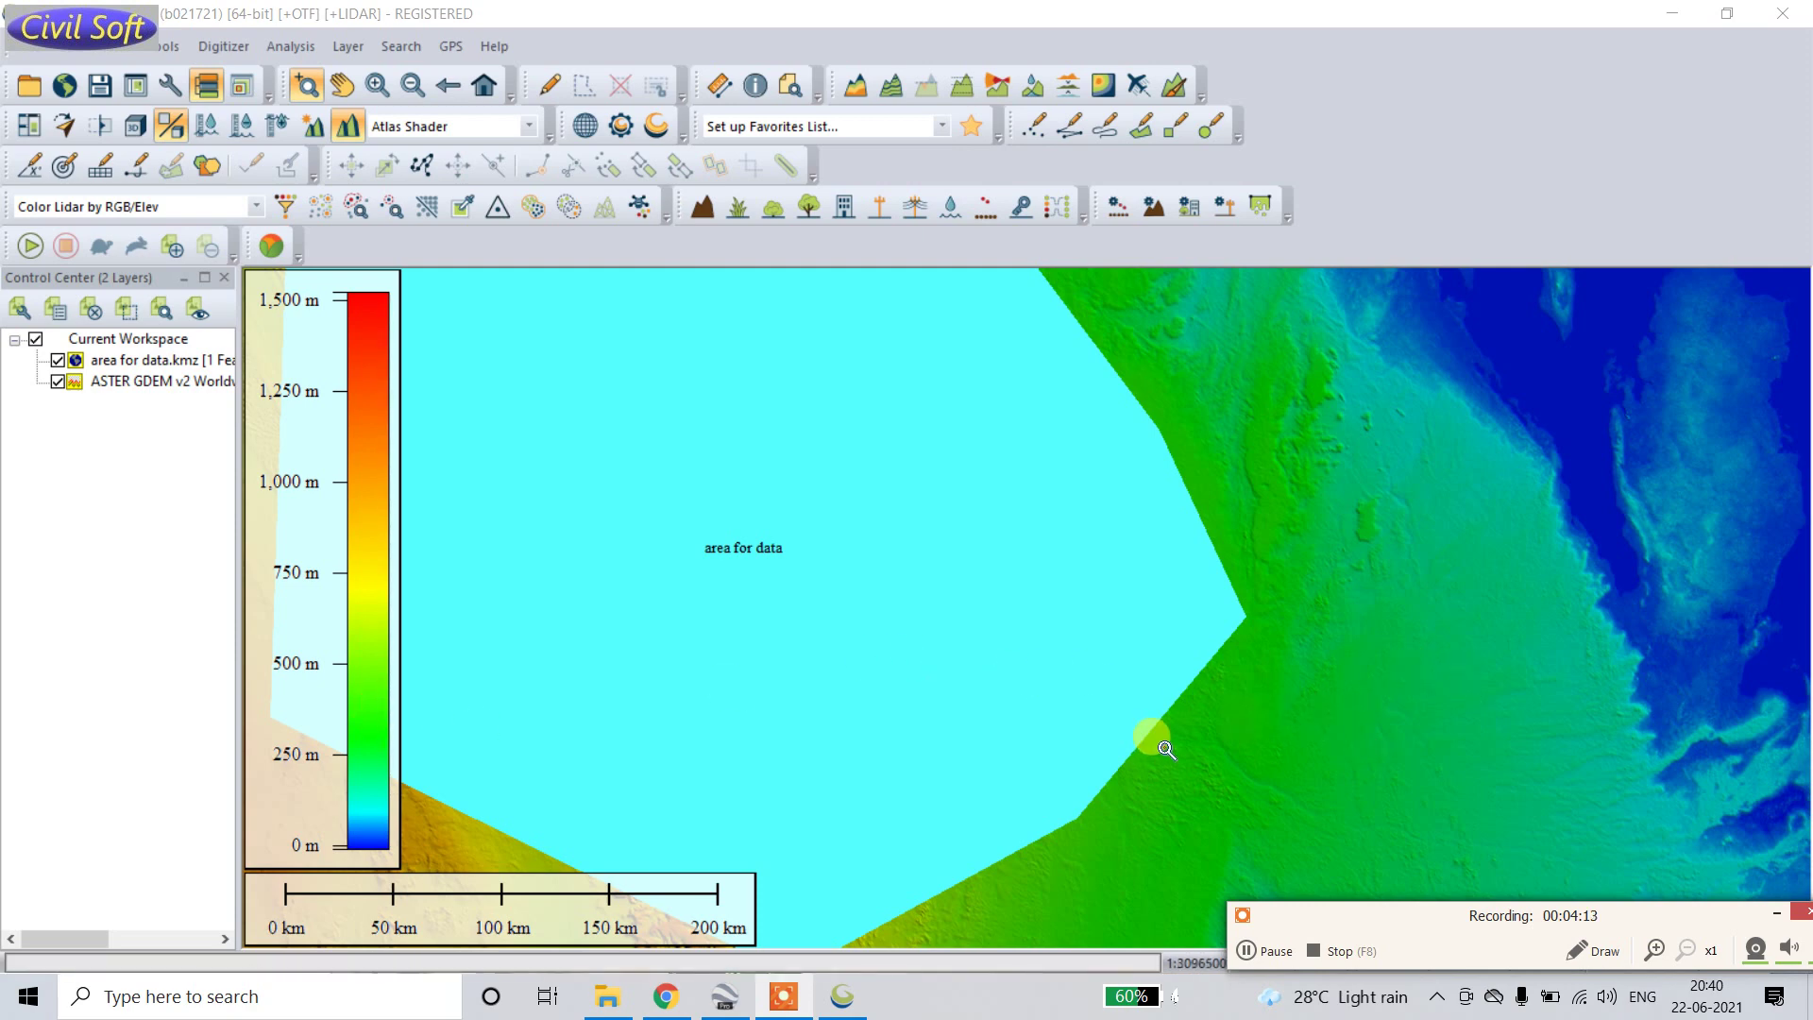
scroll(1167, 749, "down", 1)
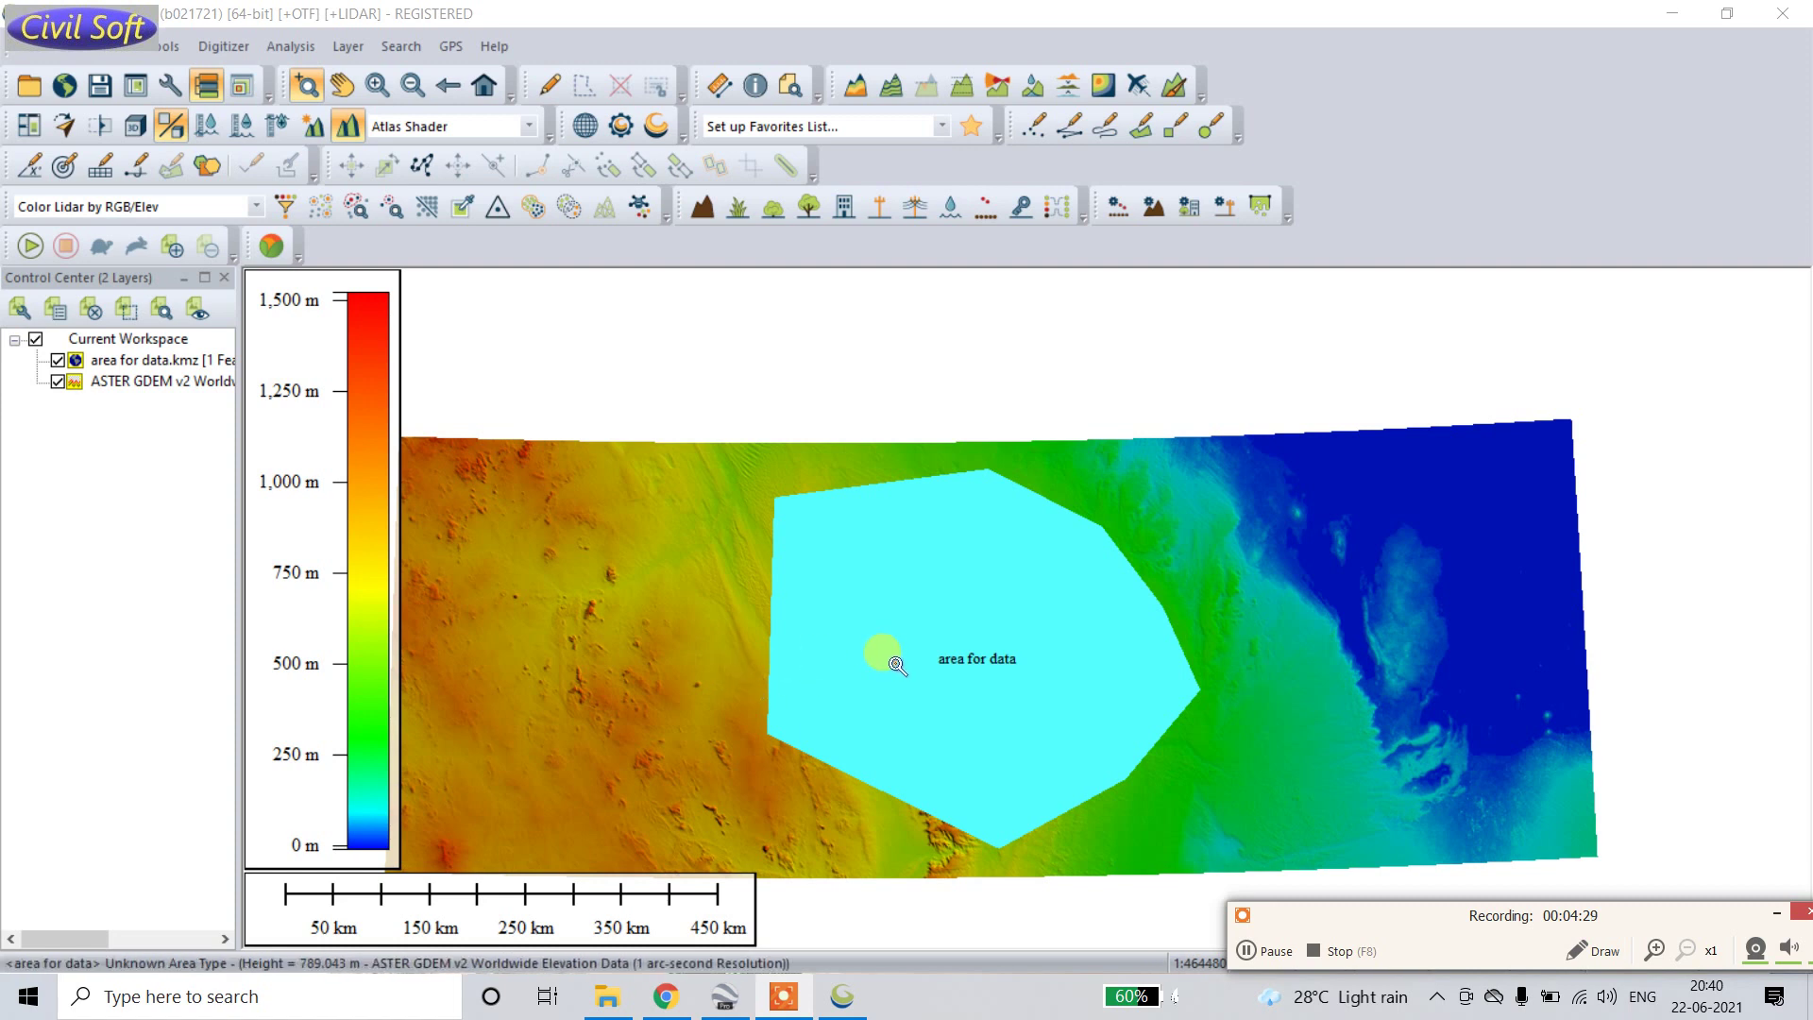
Step: Try the package export option from the File menu, then dismiss it
left_click(26, 51)
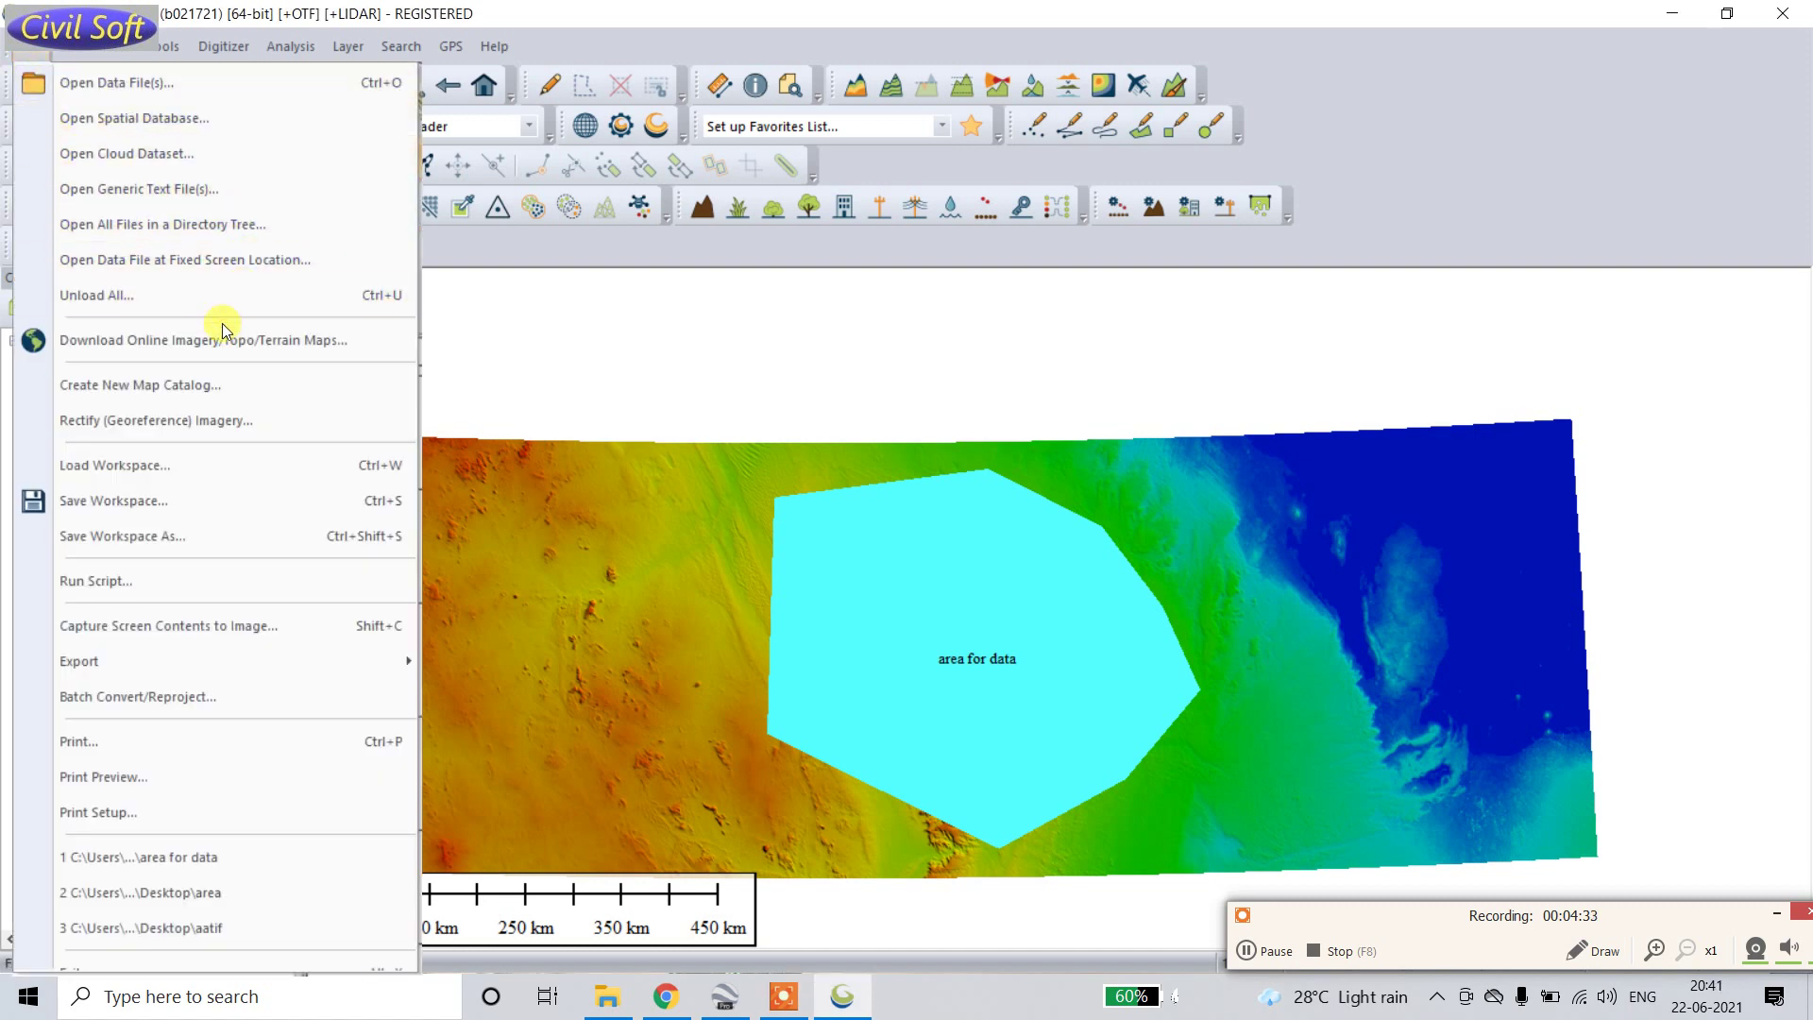
mouse_move(105, 661)
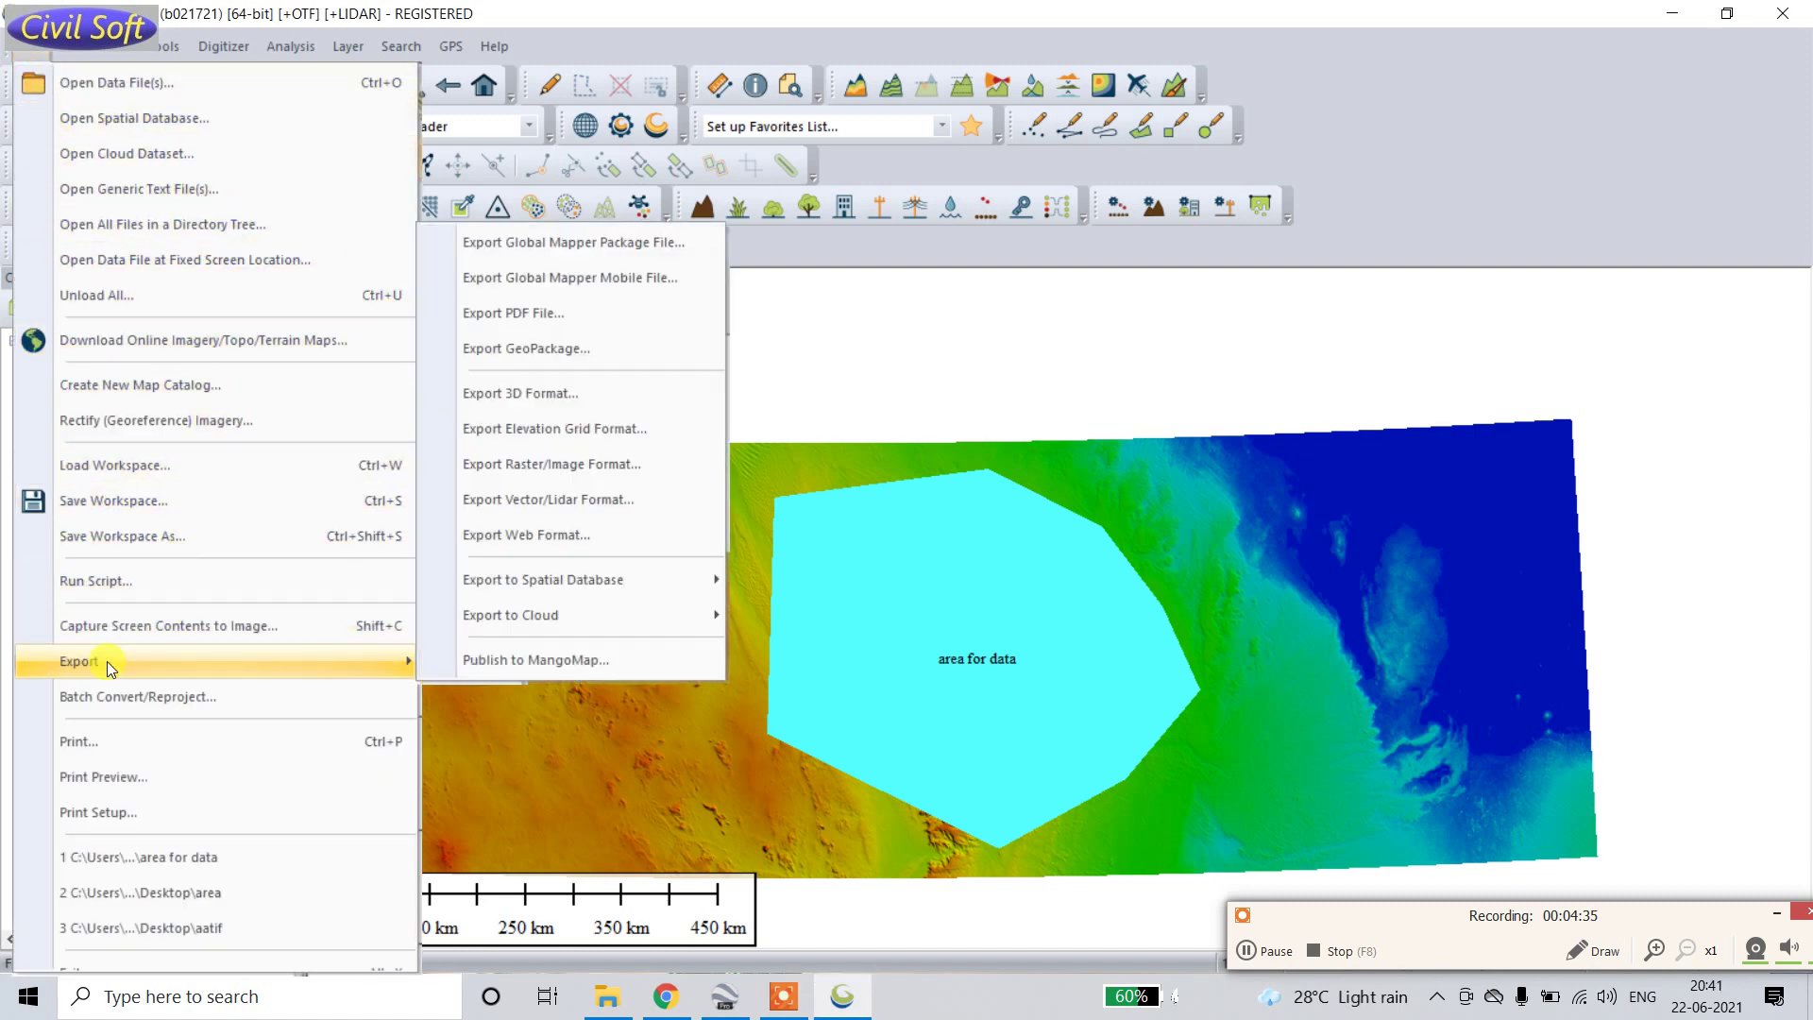
left_click(541, 242)
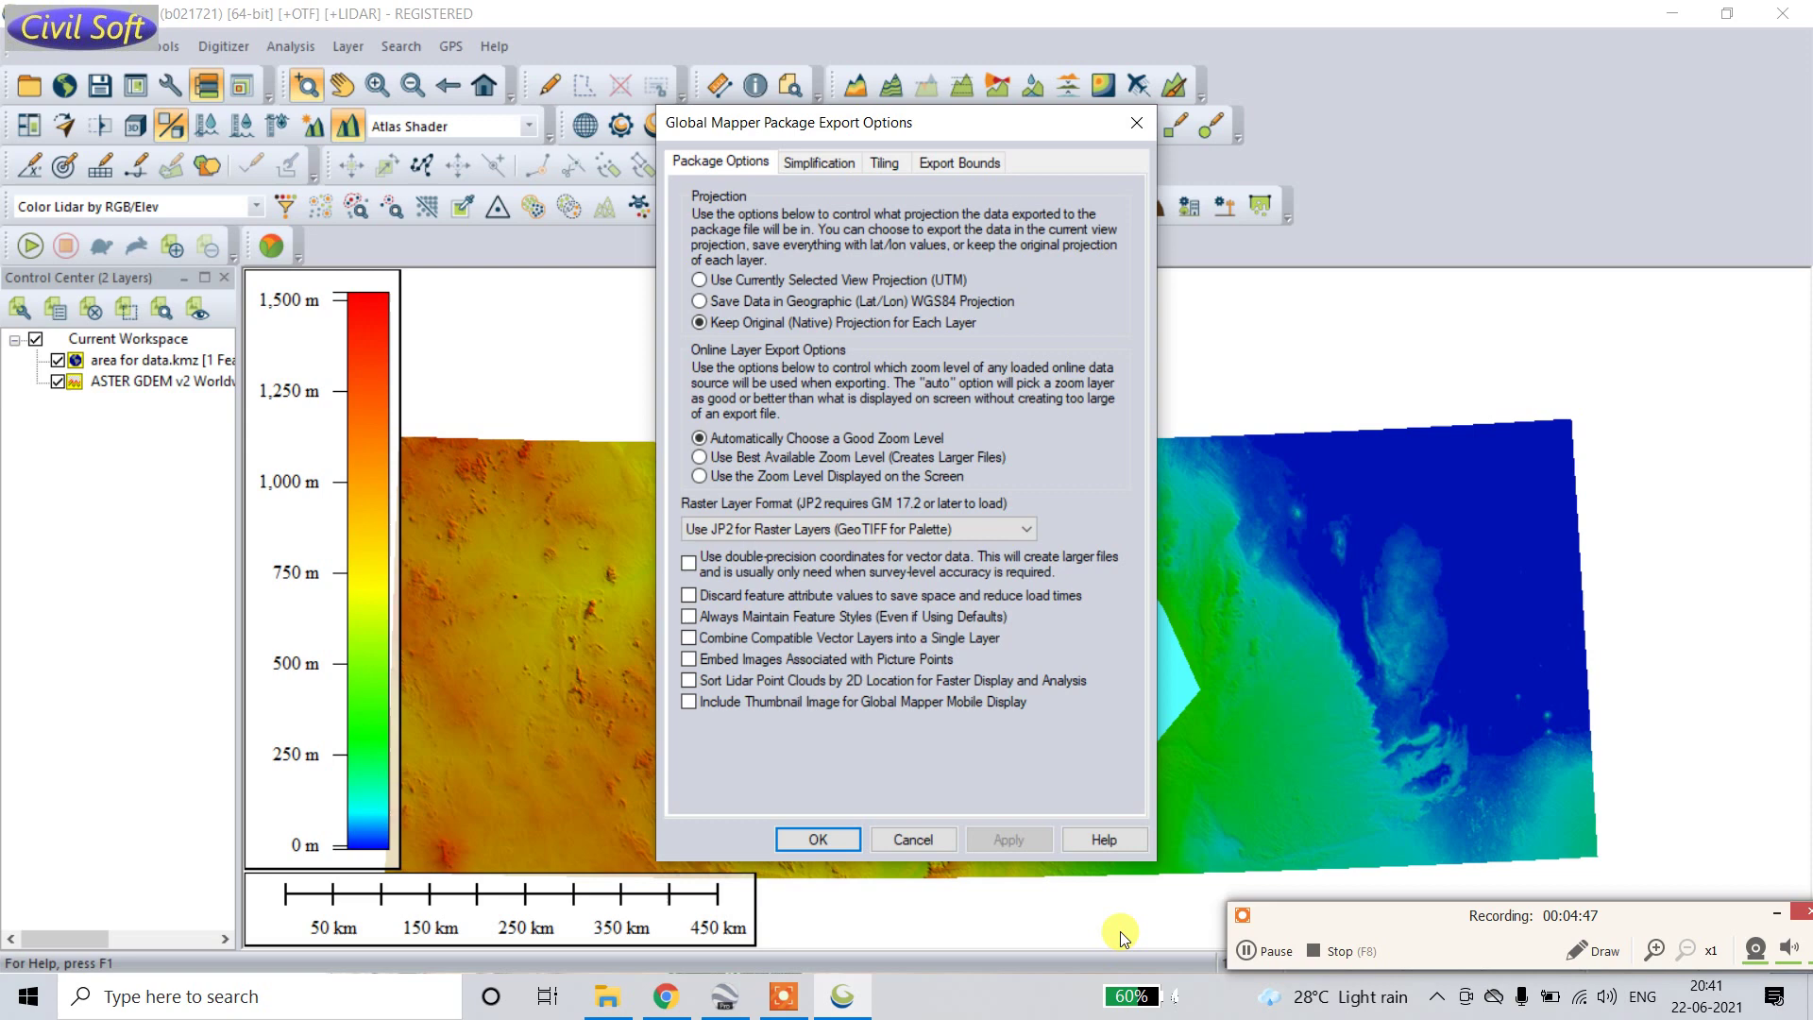
key("Return")
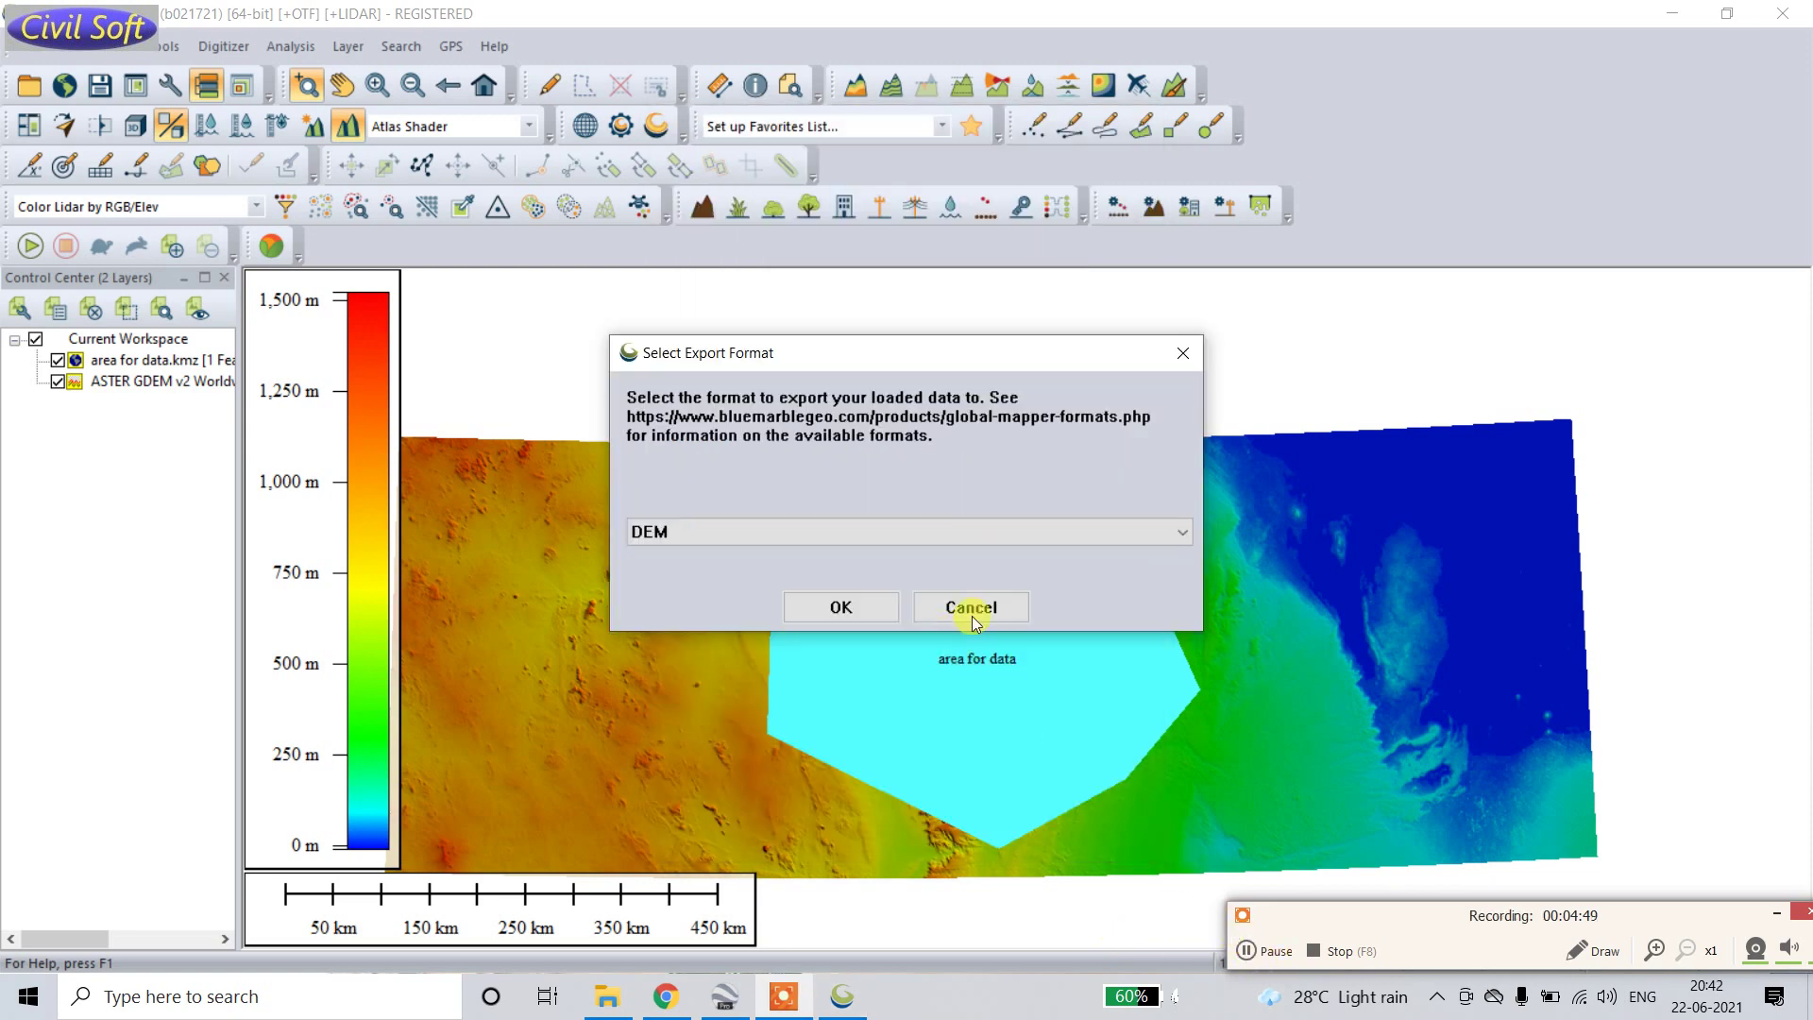
left_click(1182, 352)
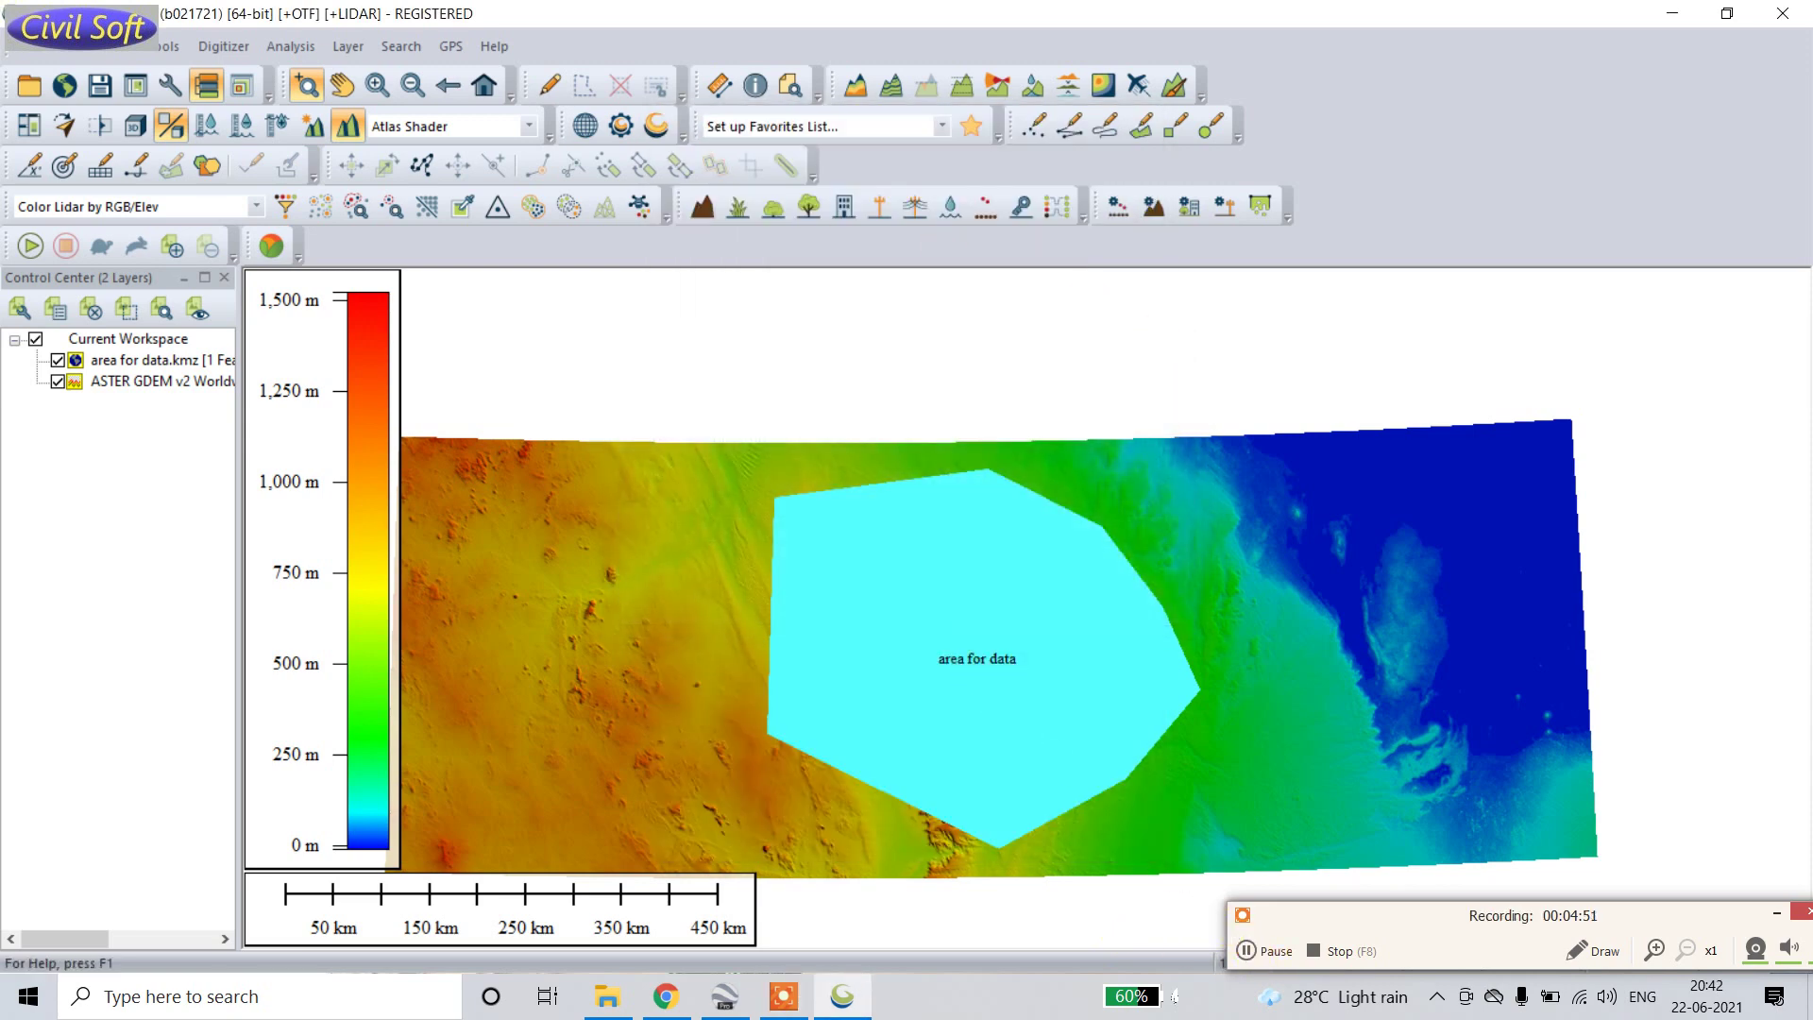
Step: Export the loaded data as an elevation grid, choosing DEM as the format
left_click(31, 47)
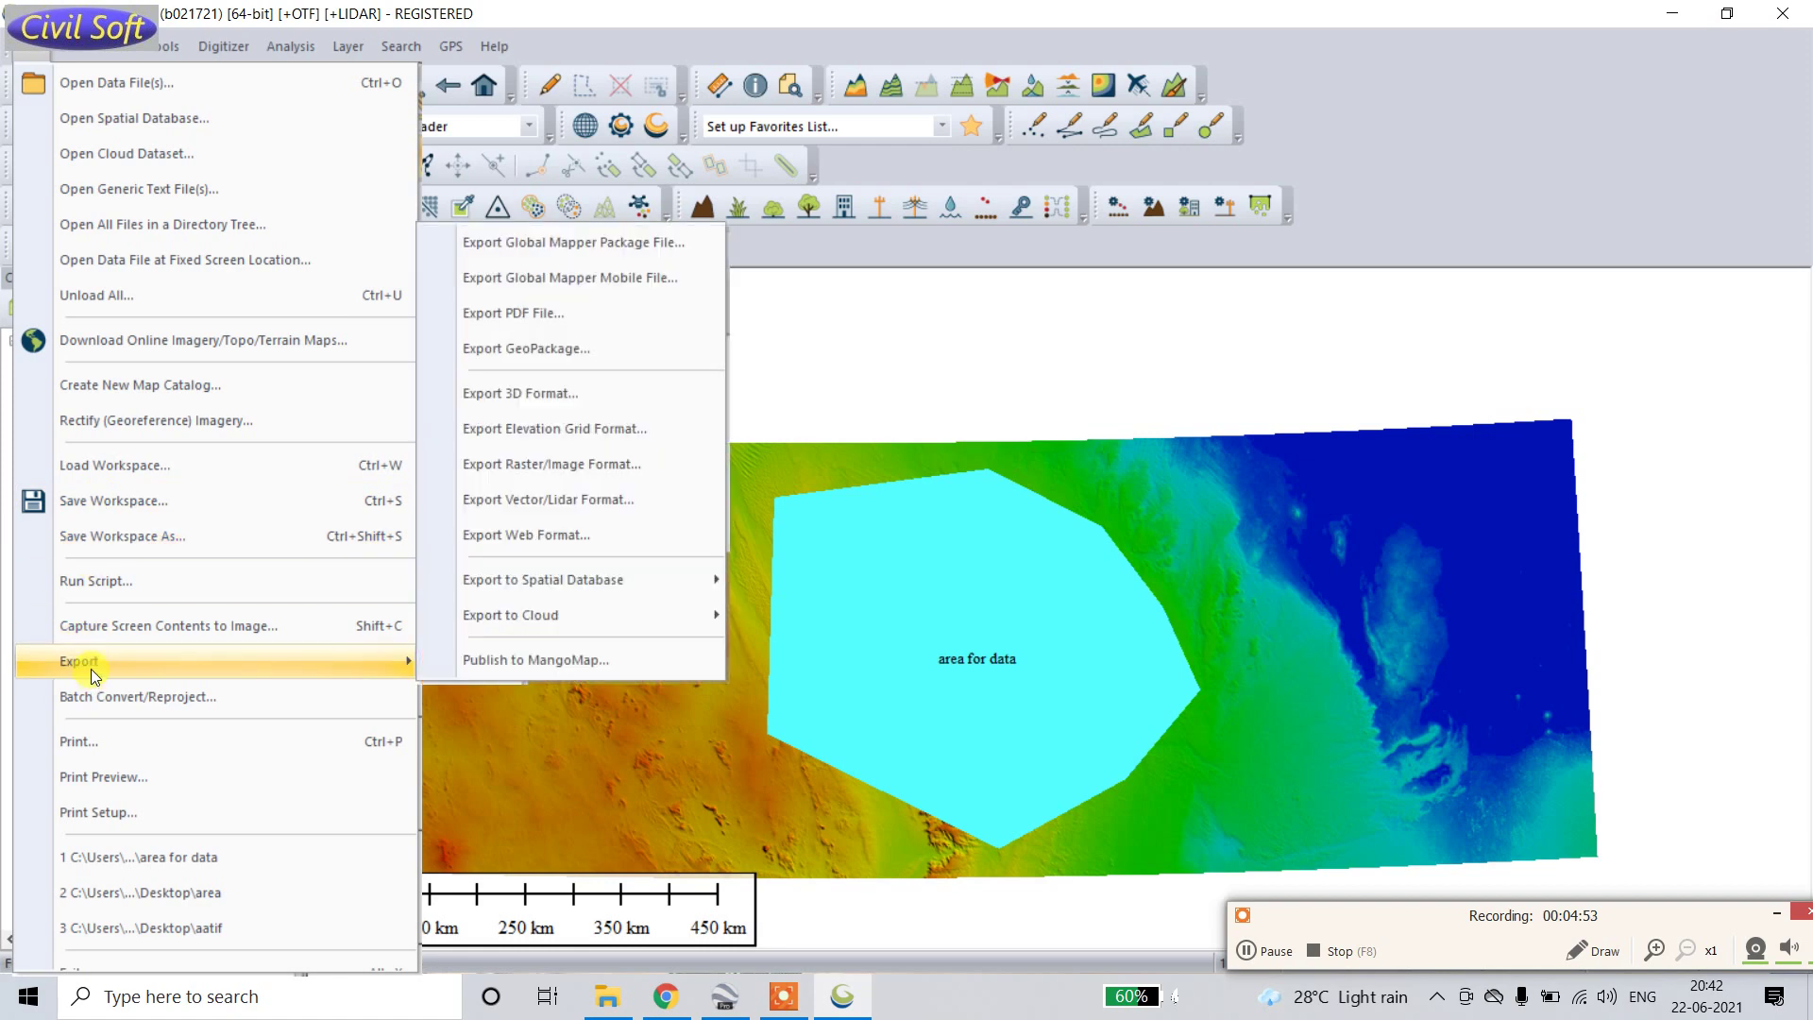
left_click(545, 436)
left_click(786, 525)
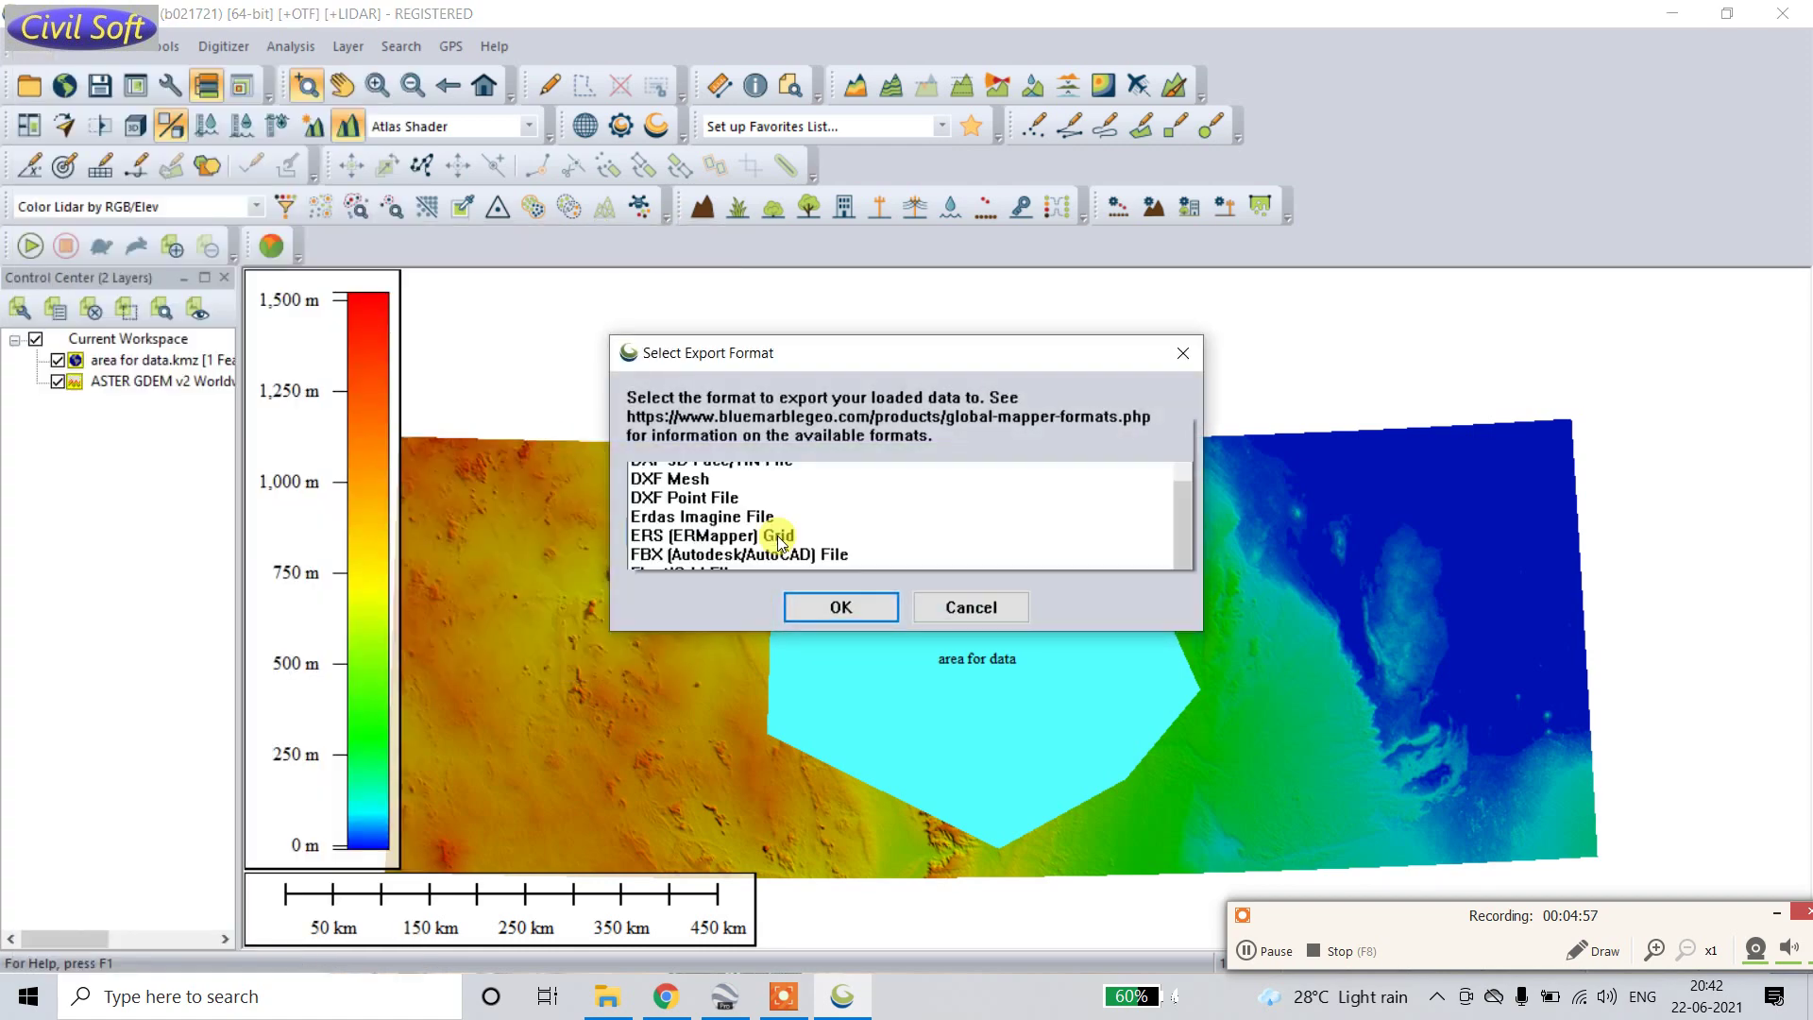
scroll(682, 98, "up", 2)
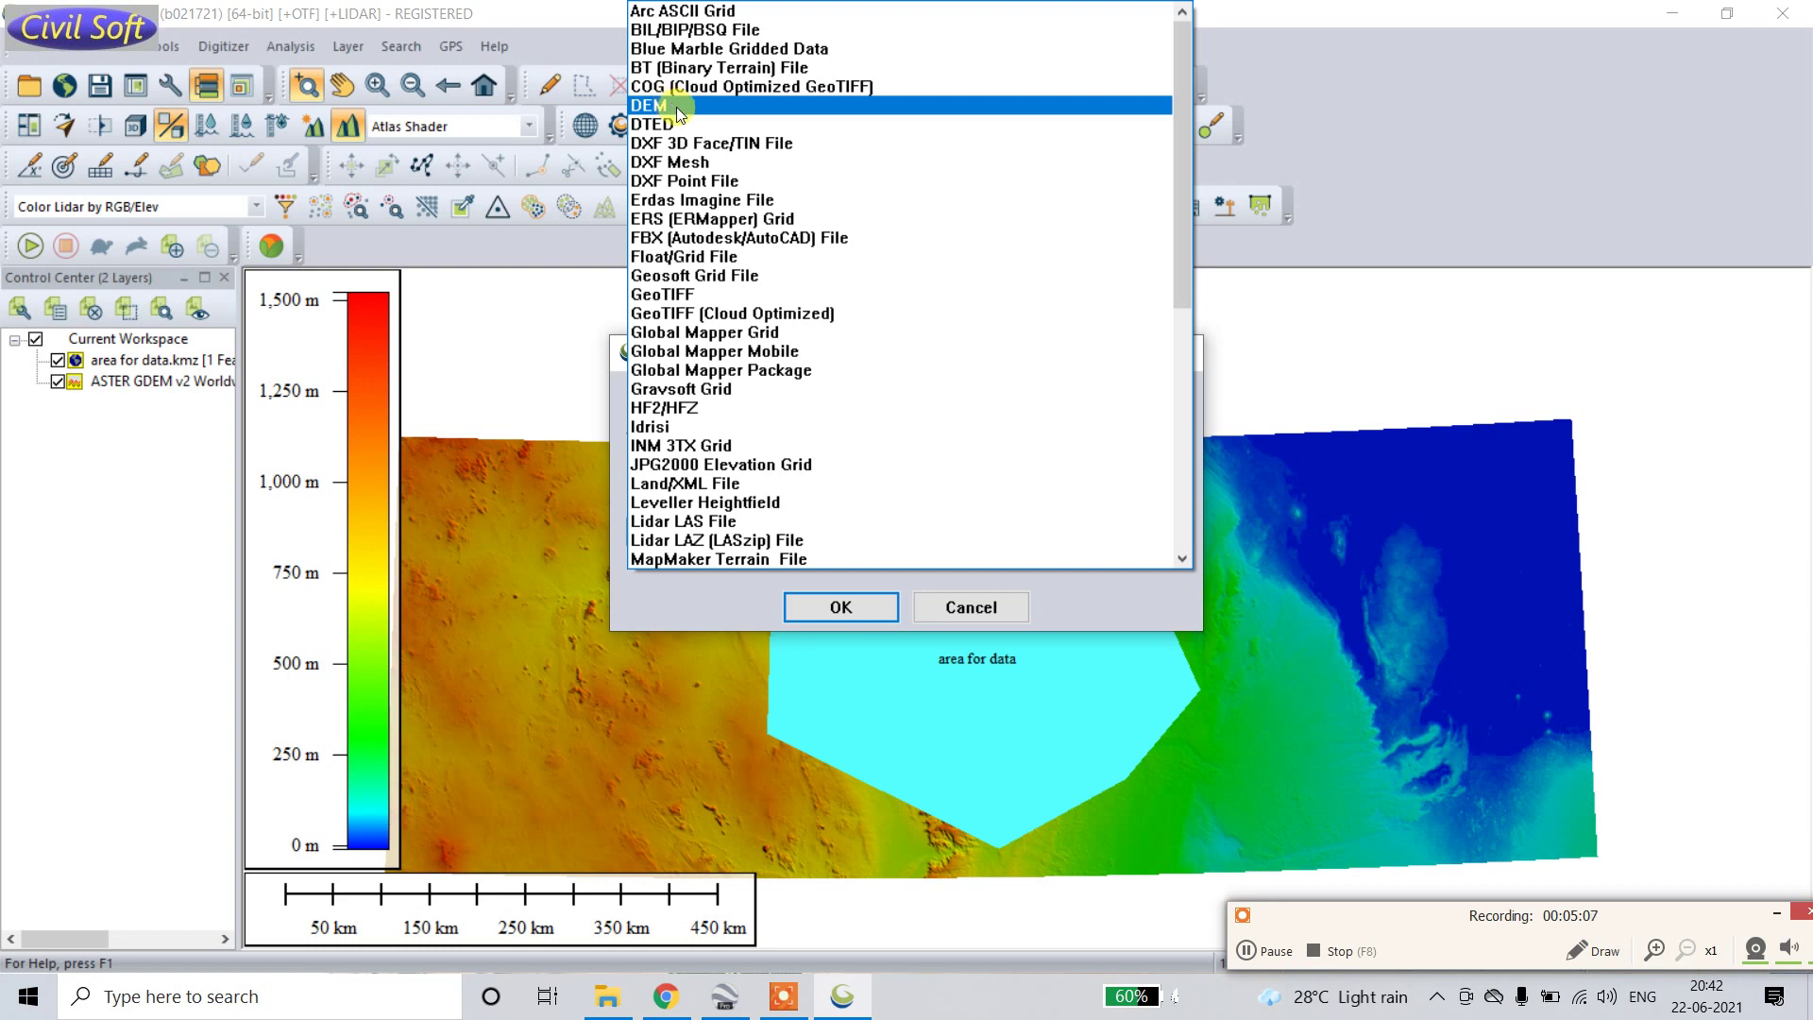
scroll(676, 106, "down", 5)
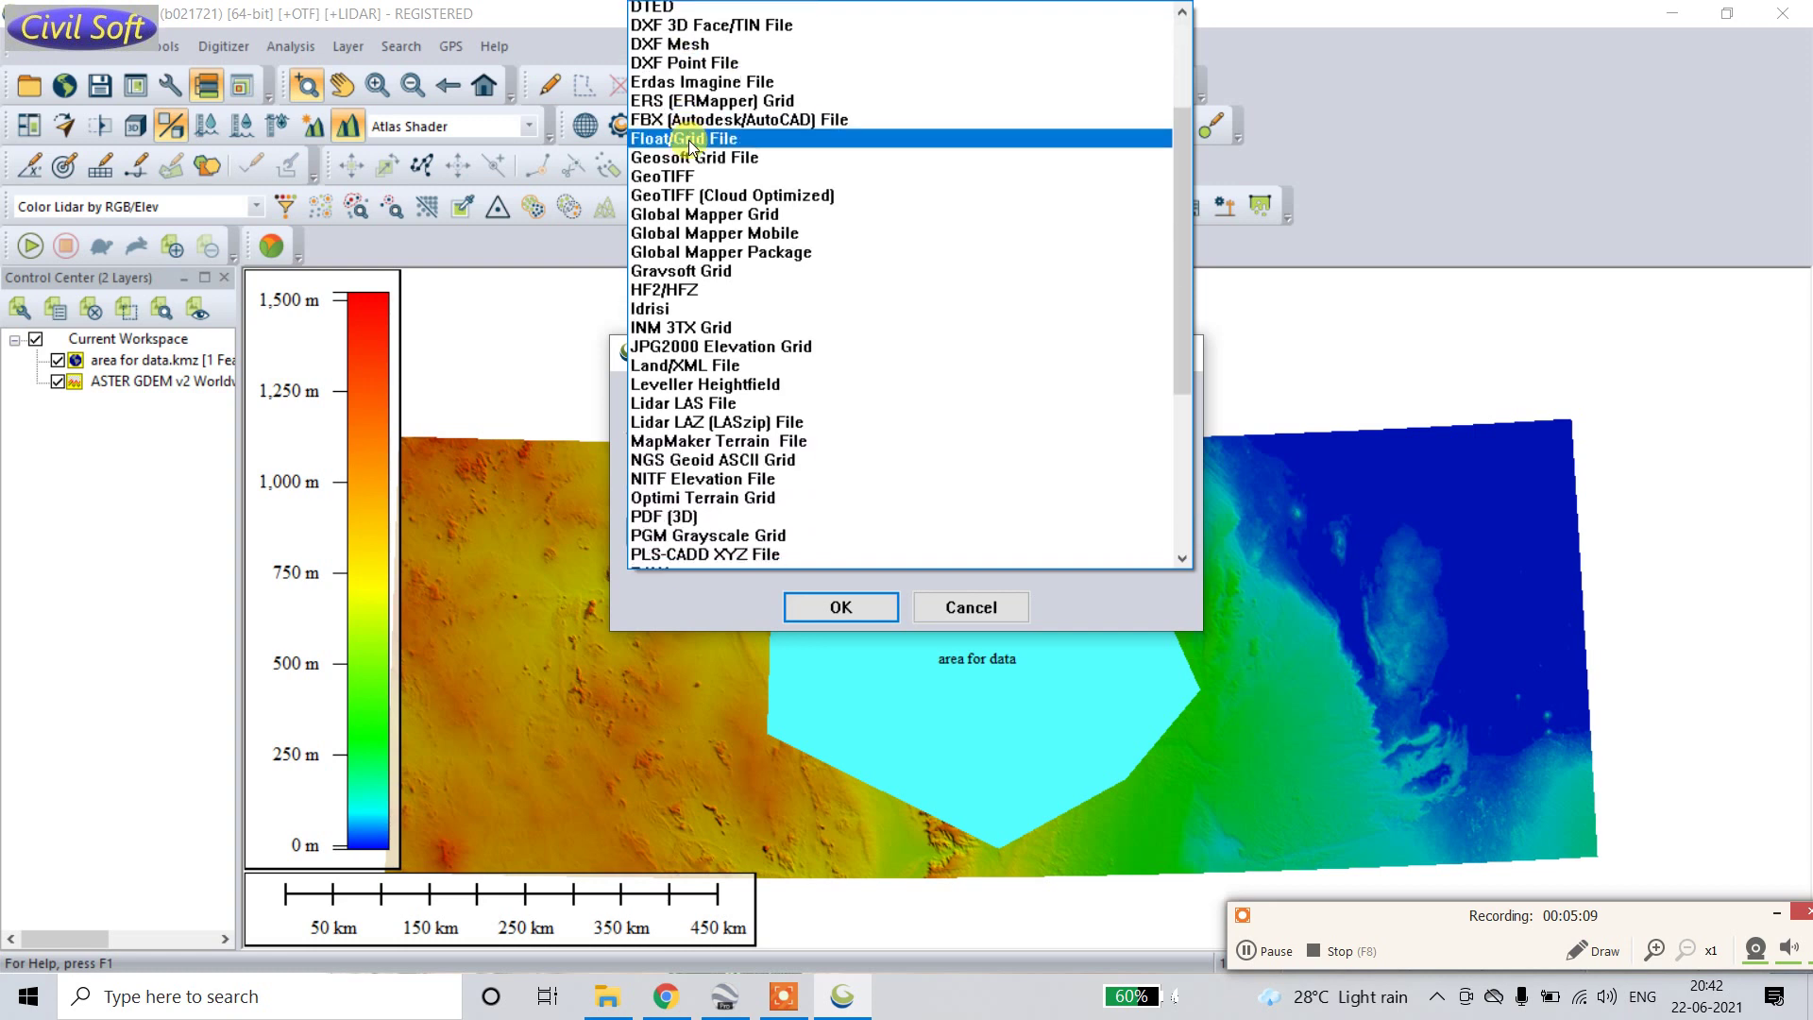
scroll(750, 128, "down", 3)
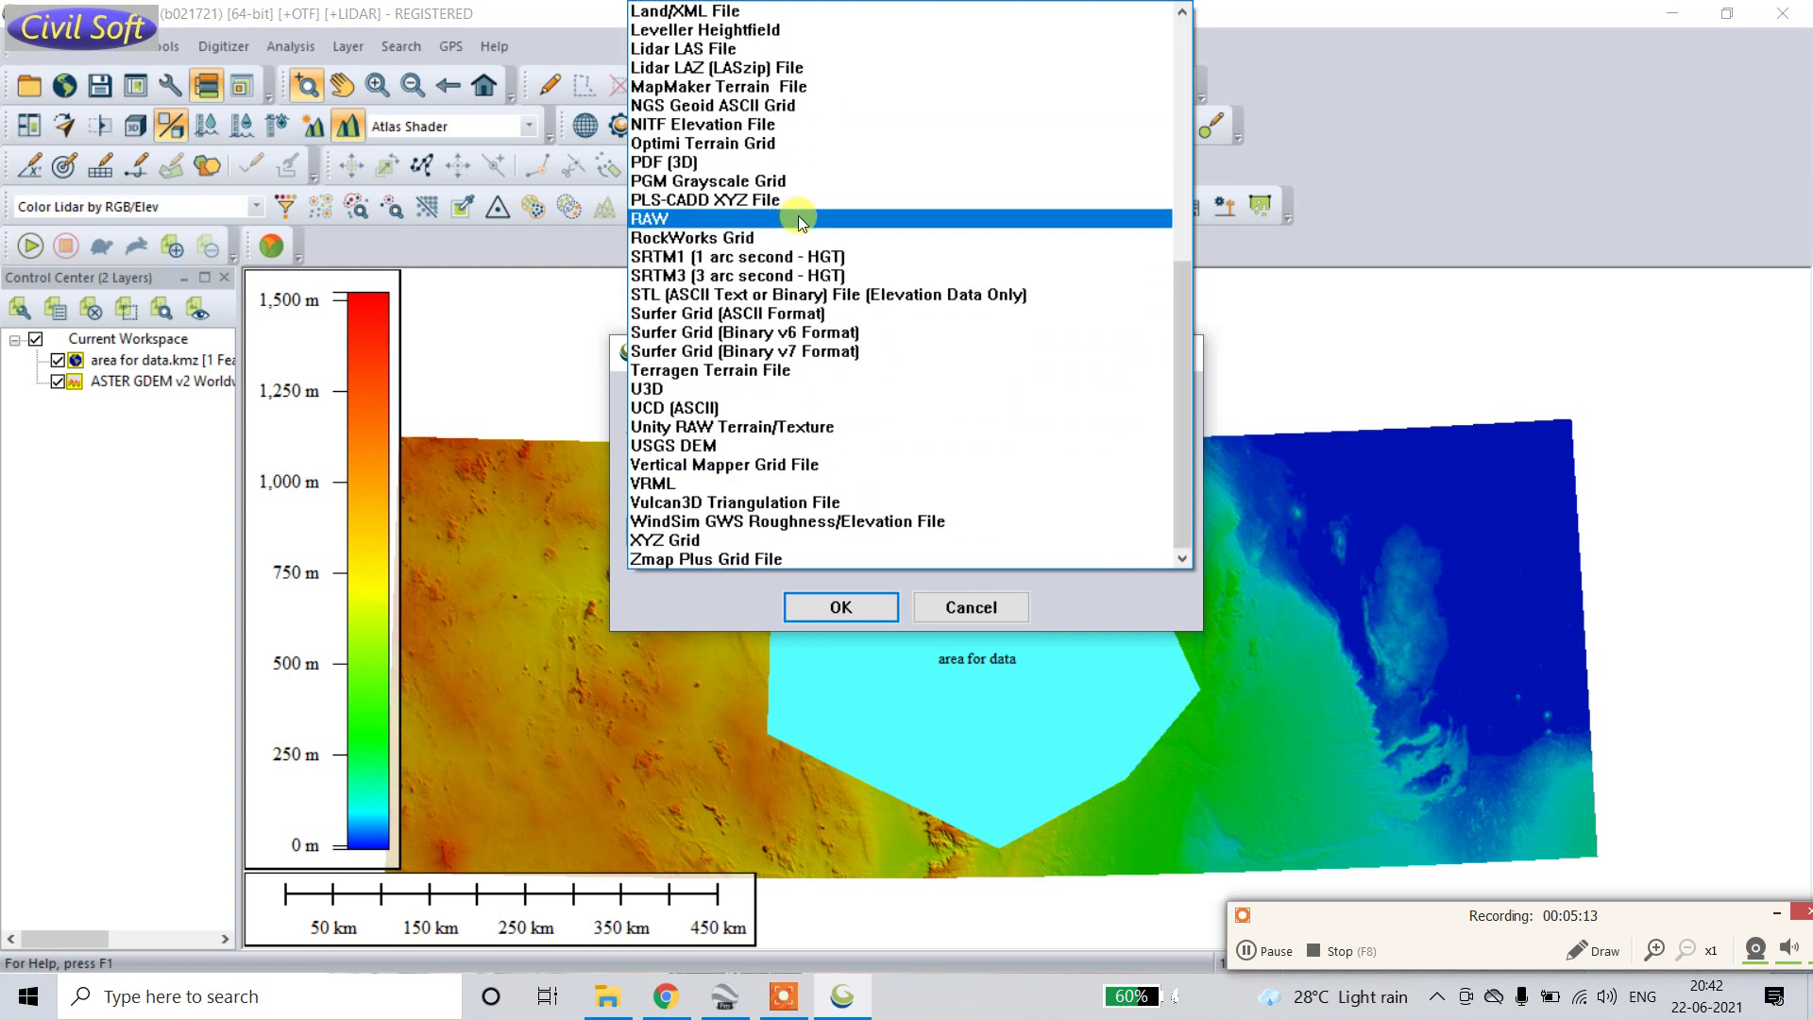
scroll(796, 214, "up", 6)
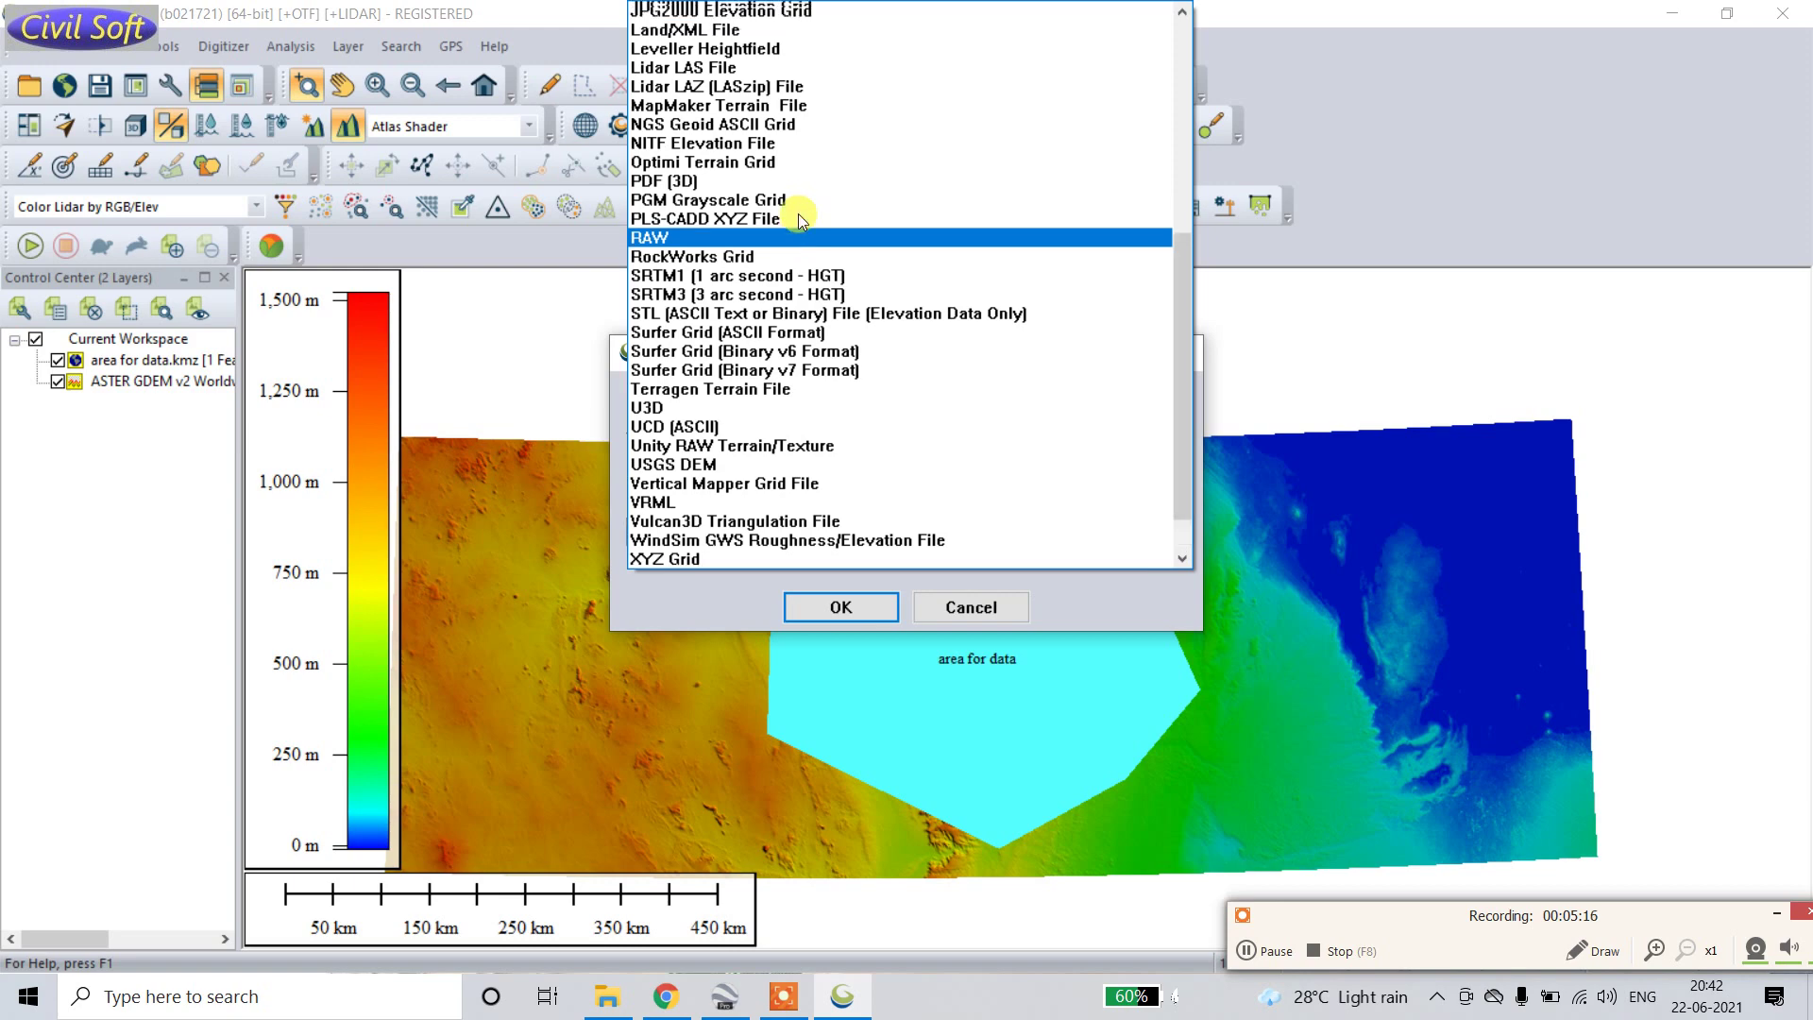
scroll(690, 257, "up", 3)
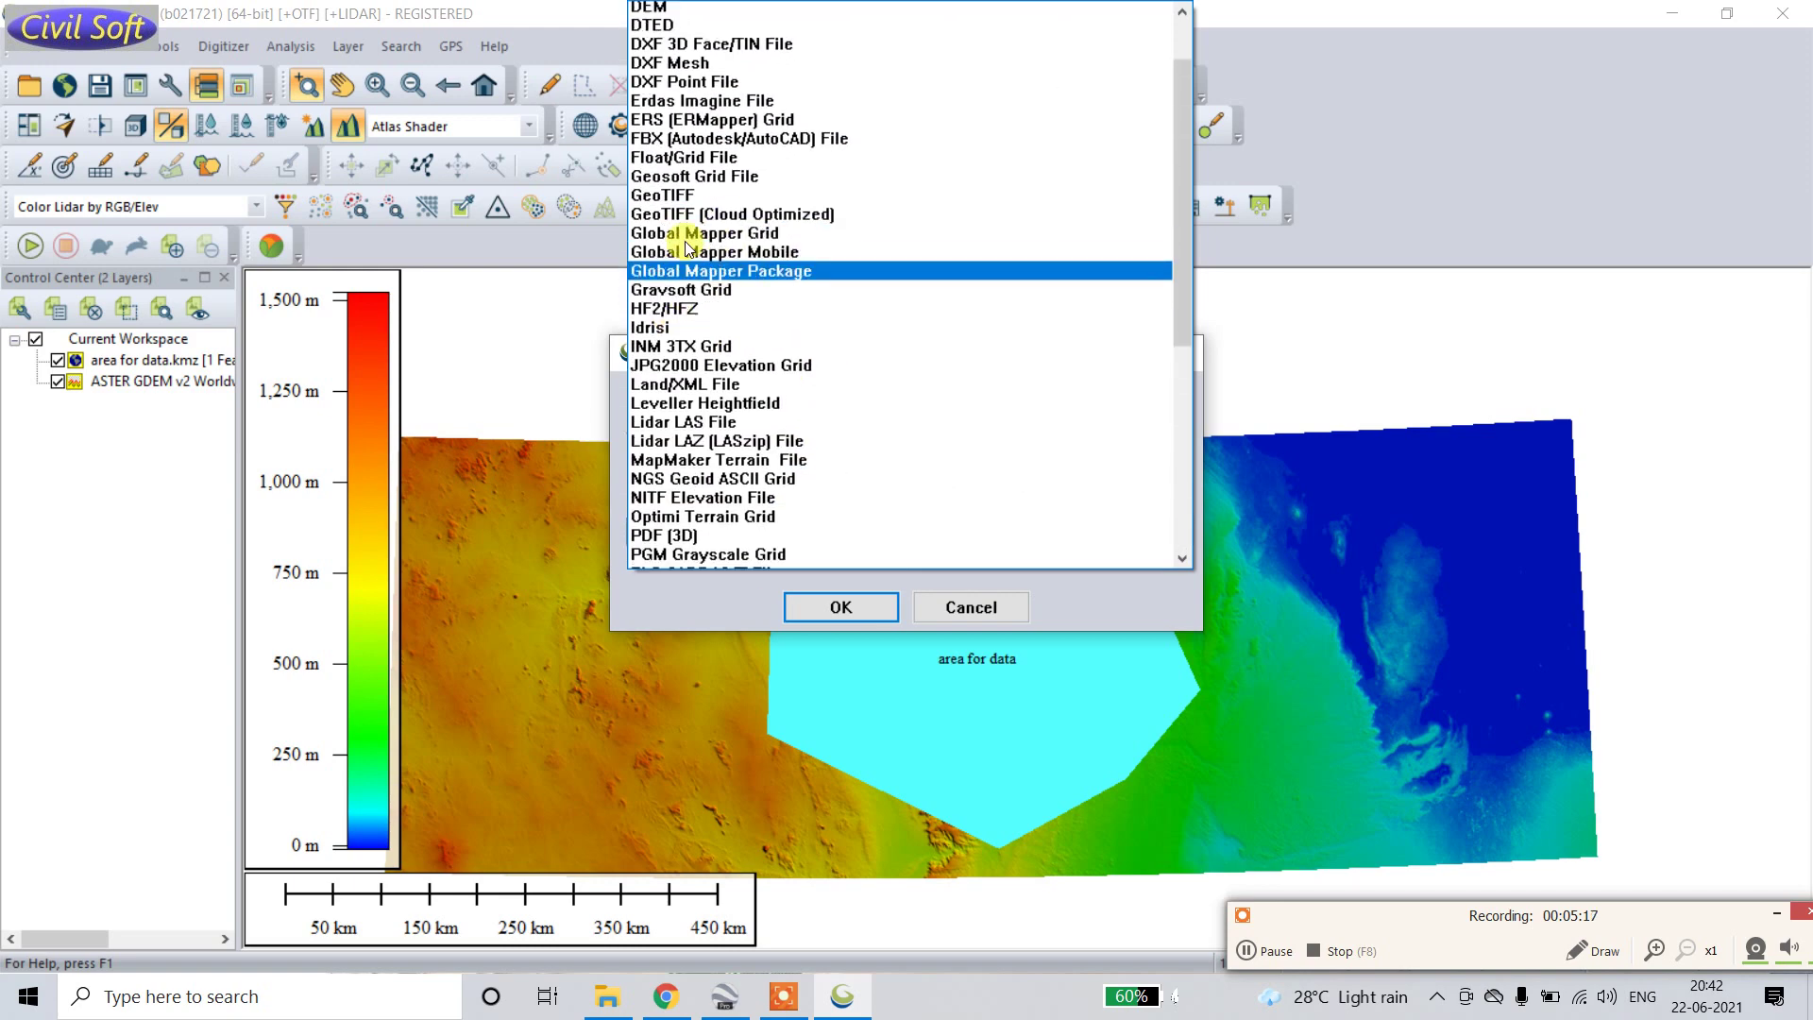
left_click(677, 106)
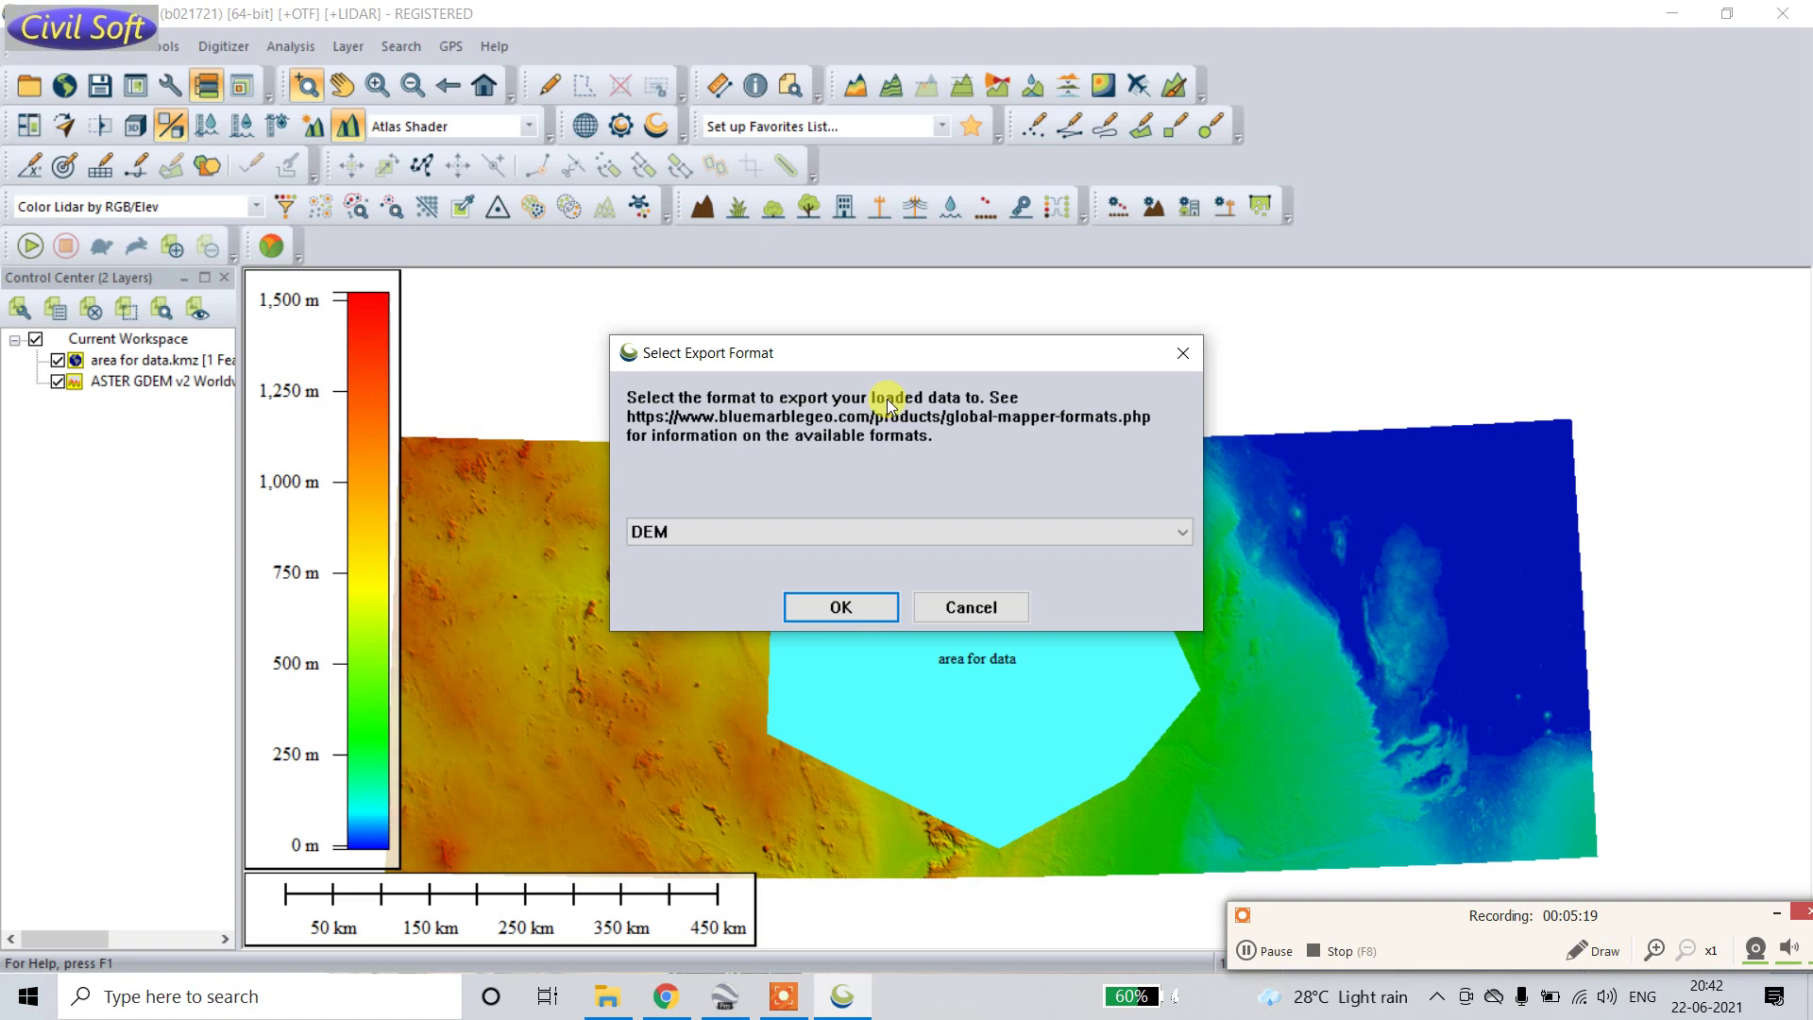
Step: Confirm DEM, dismiss the projection tip, and accept the default DEM export options
left_click(839, 607)
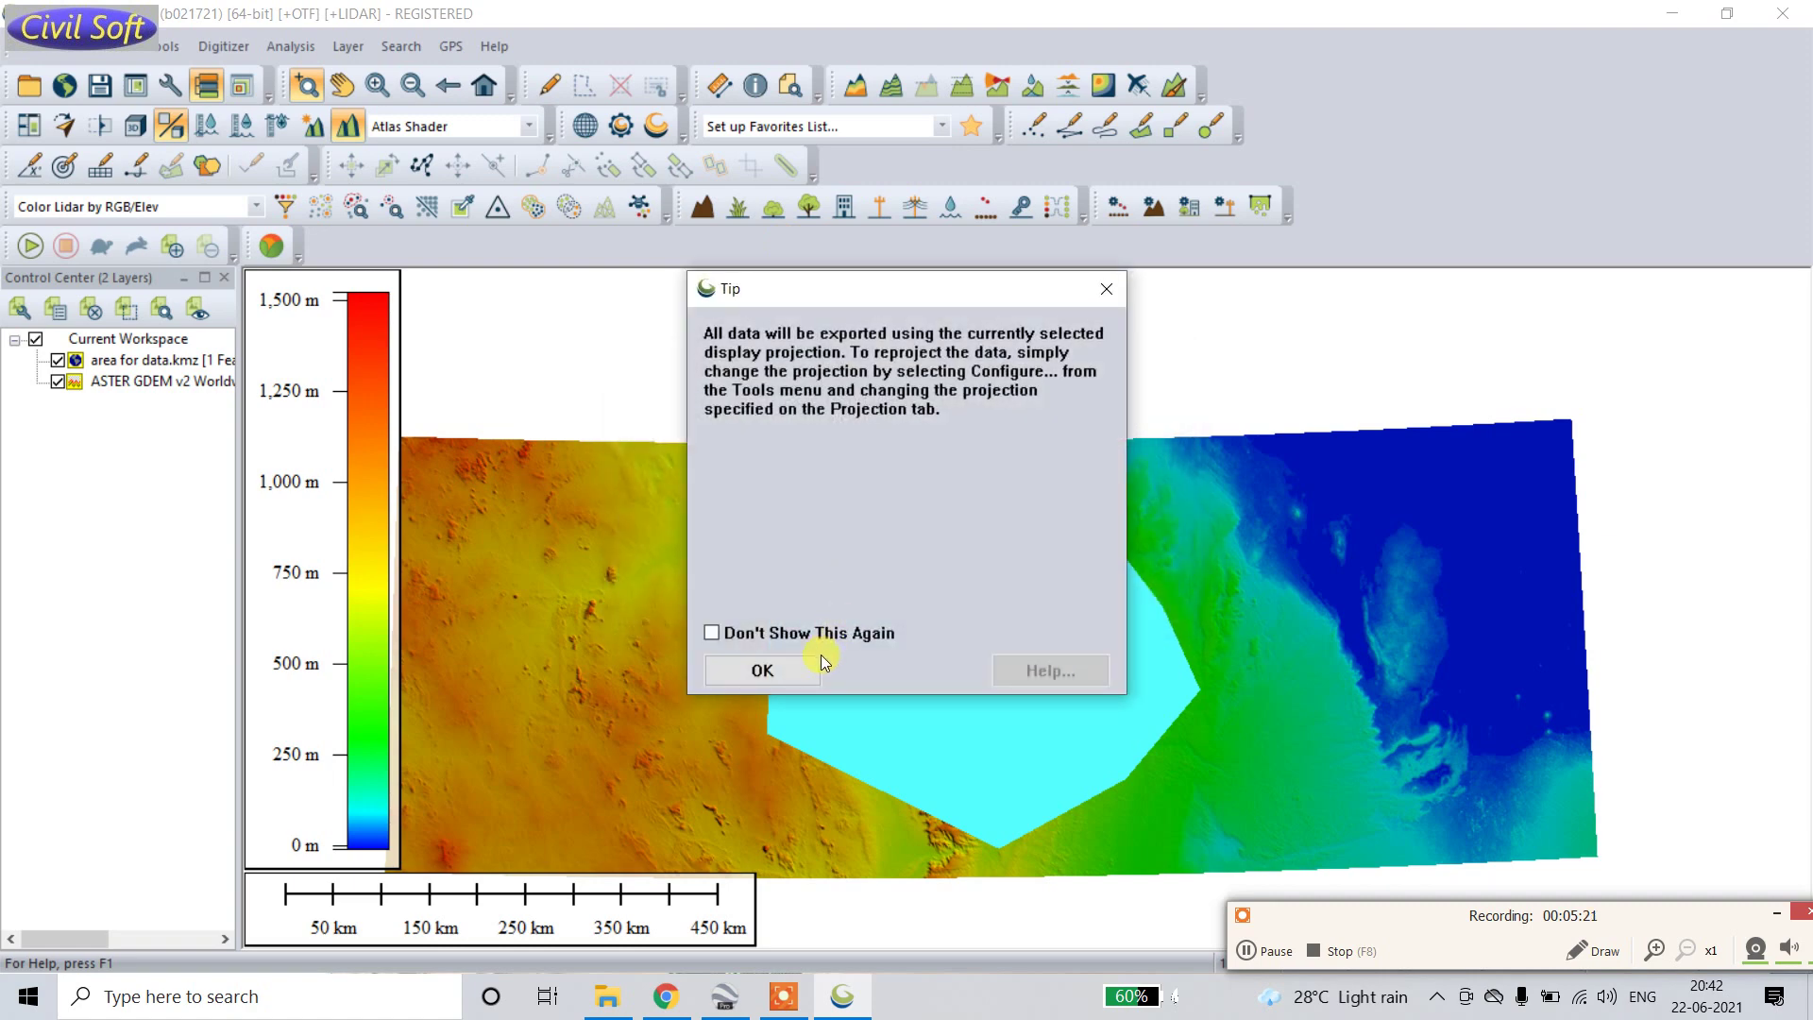
left_click(767, 666)
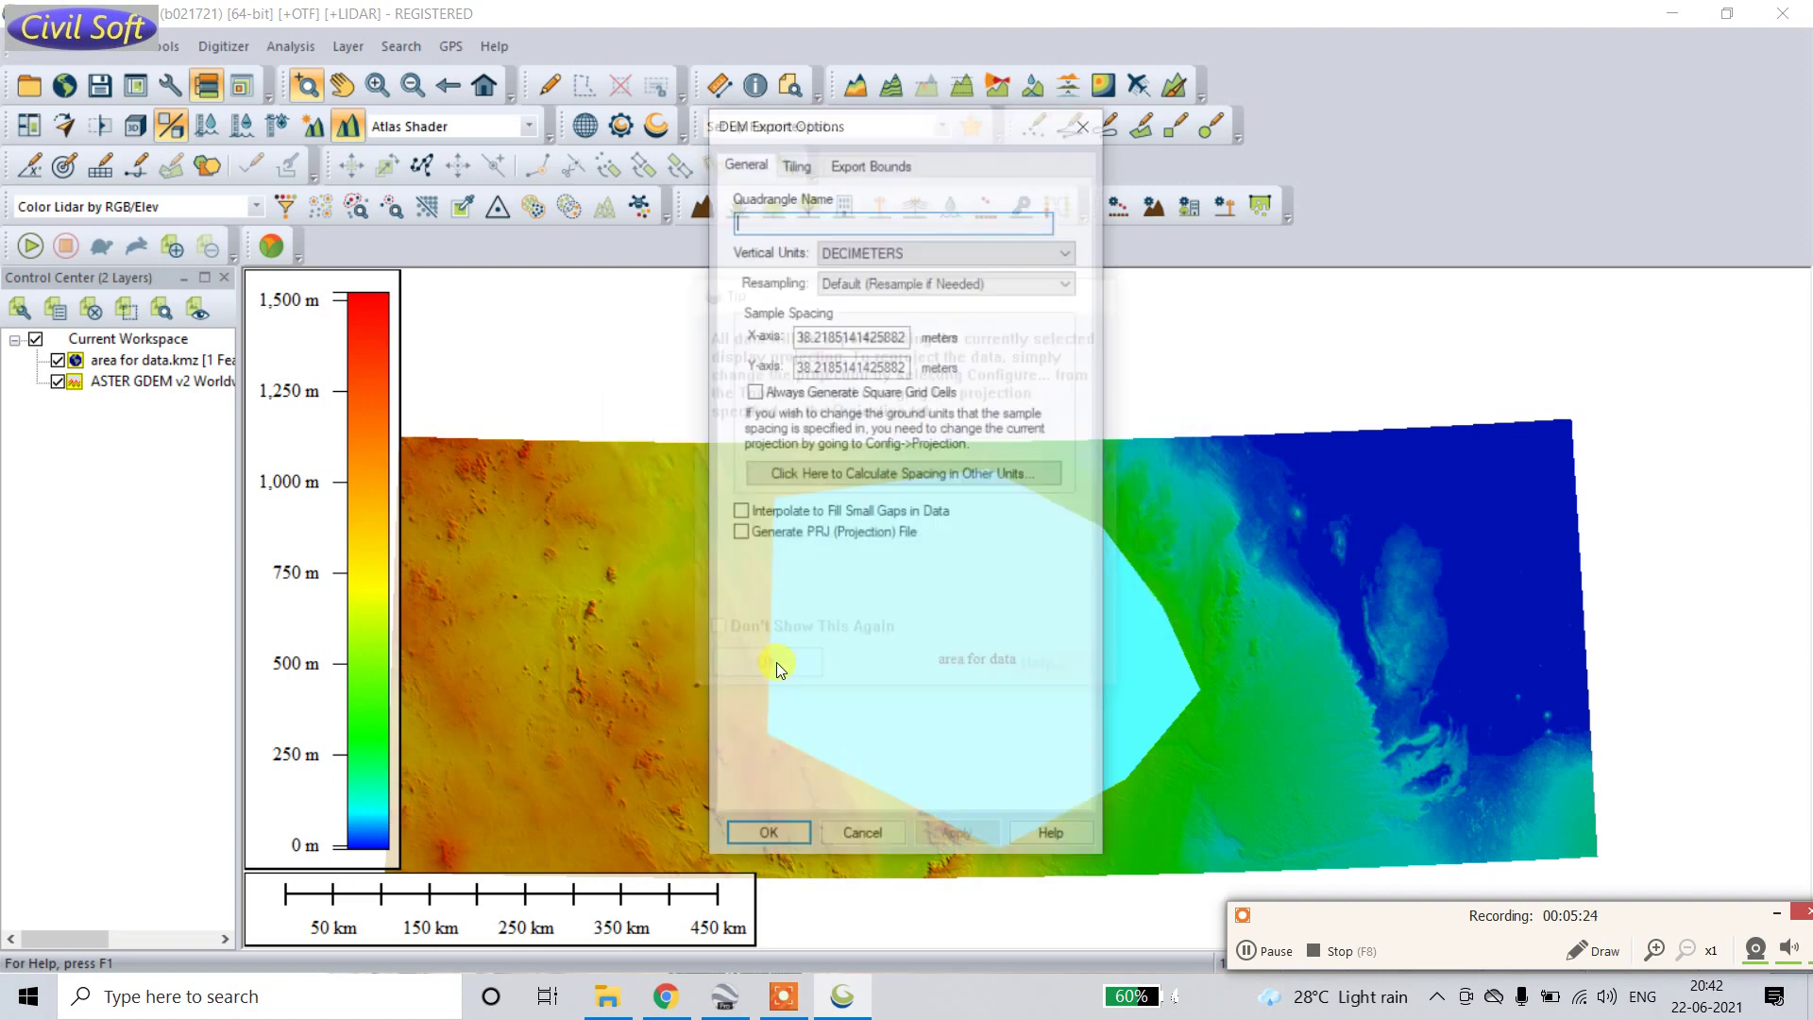
left_click(767, 840)
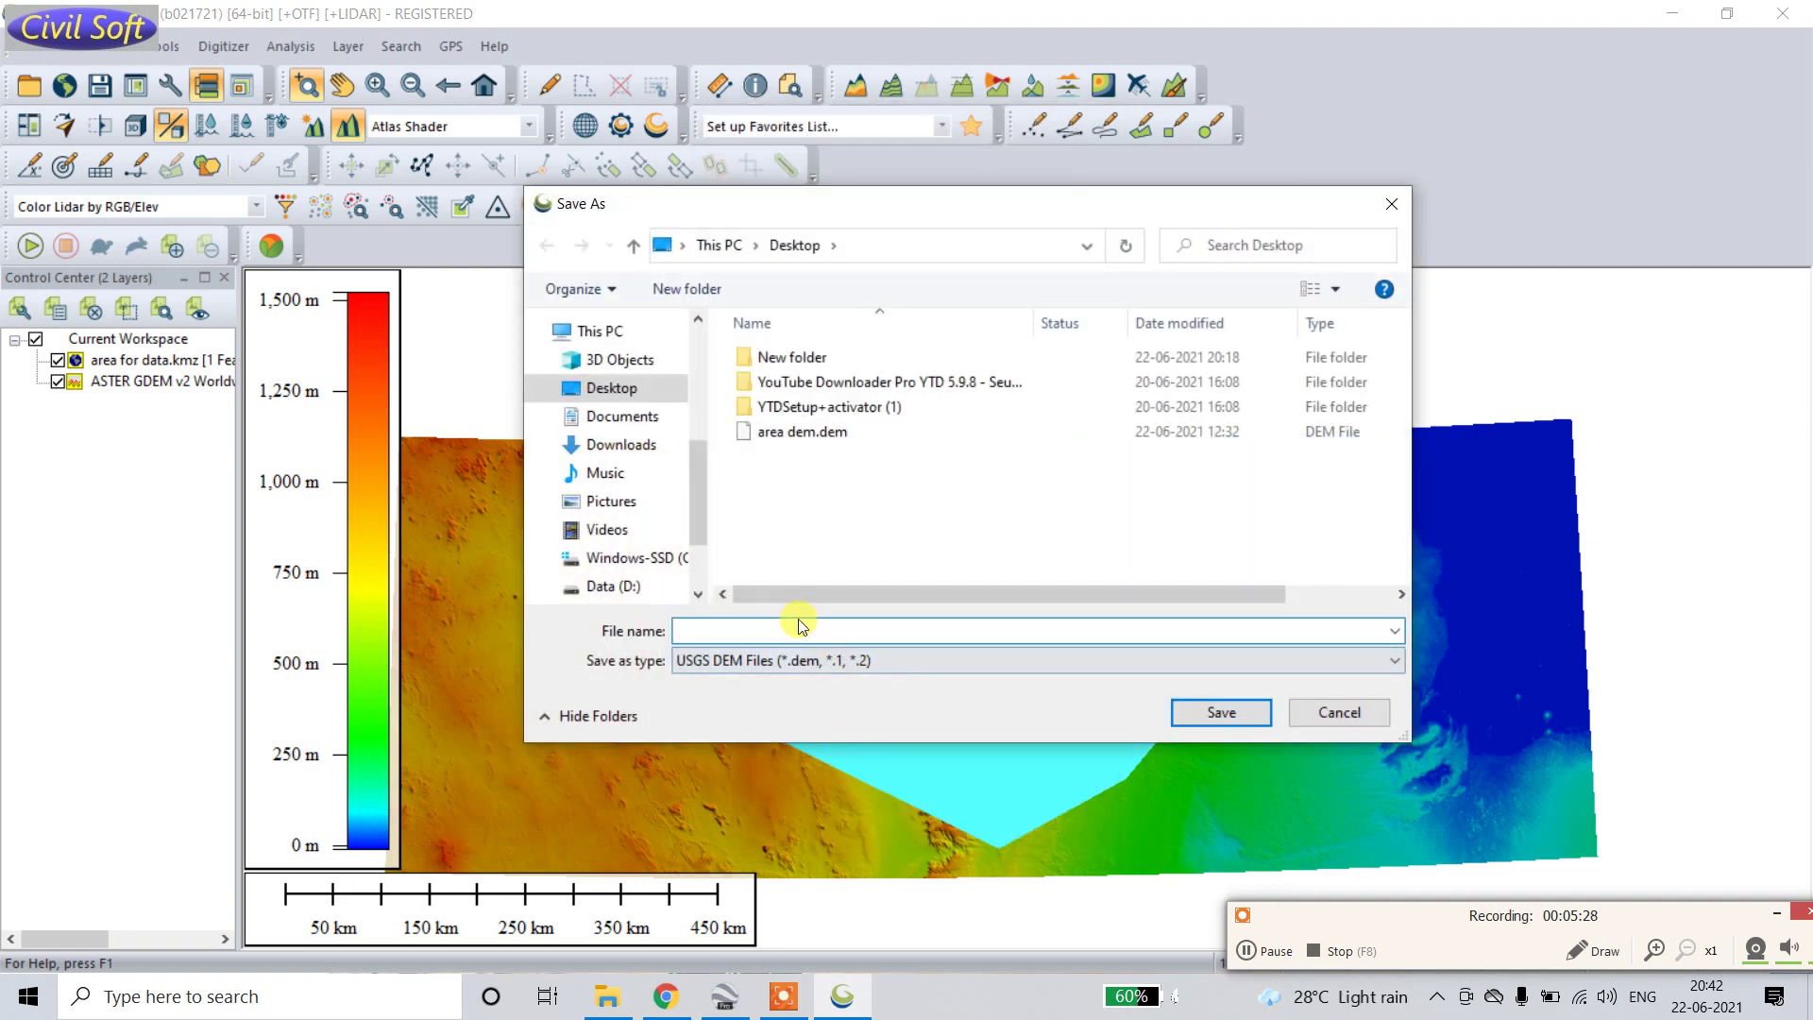
Step: Save the export to the Desktop as 'area for data.dem' without overwriting the KMZ
type("are")
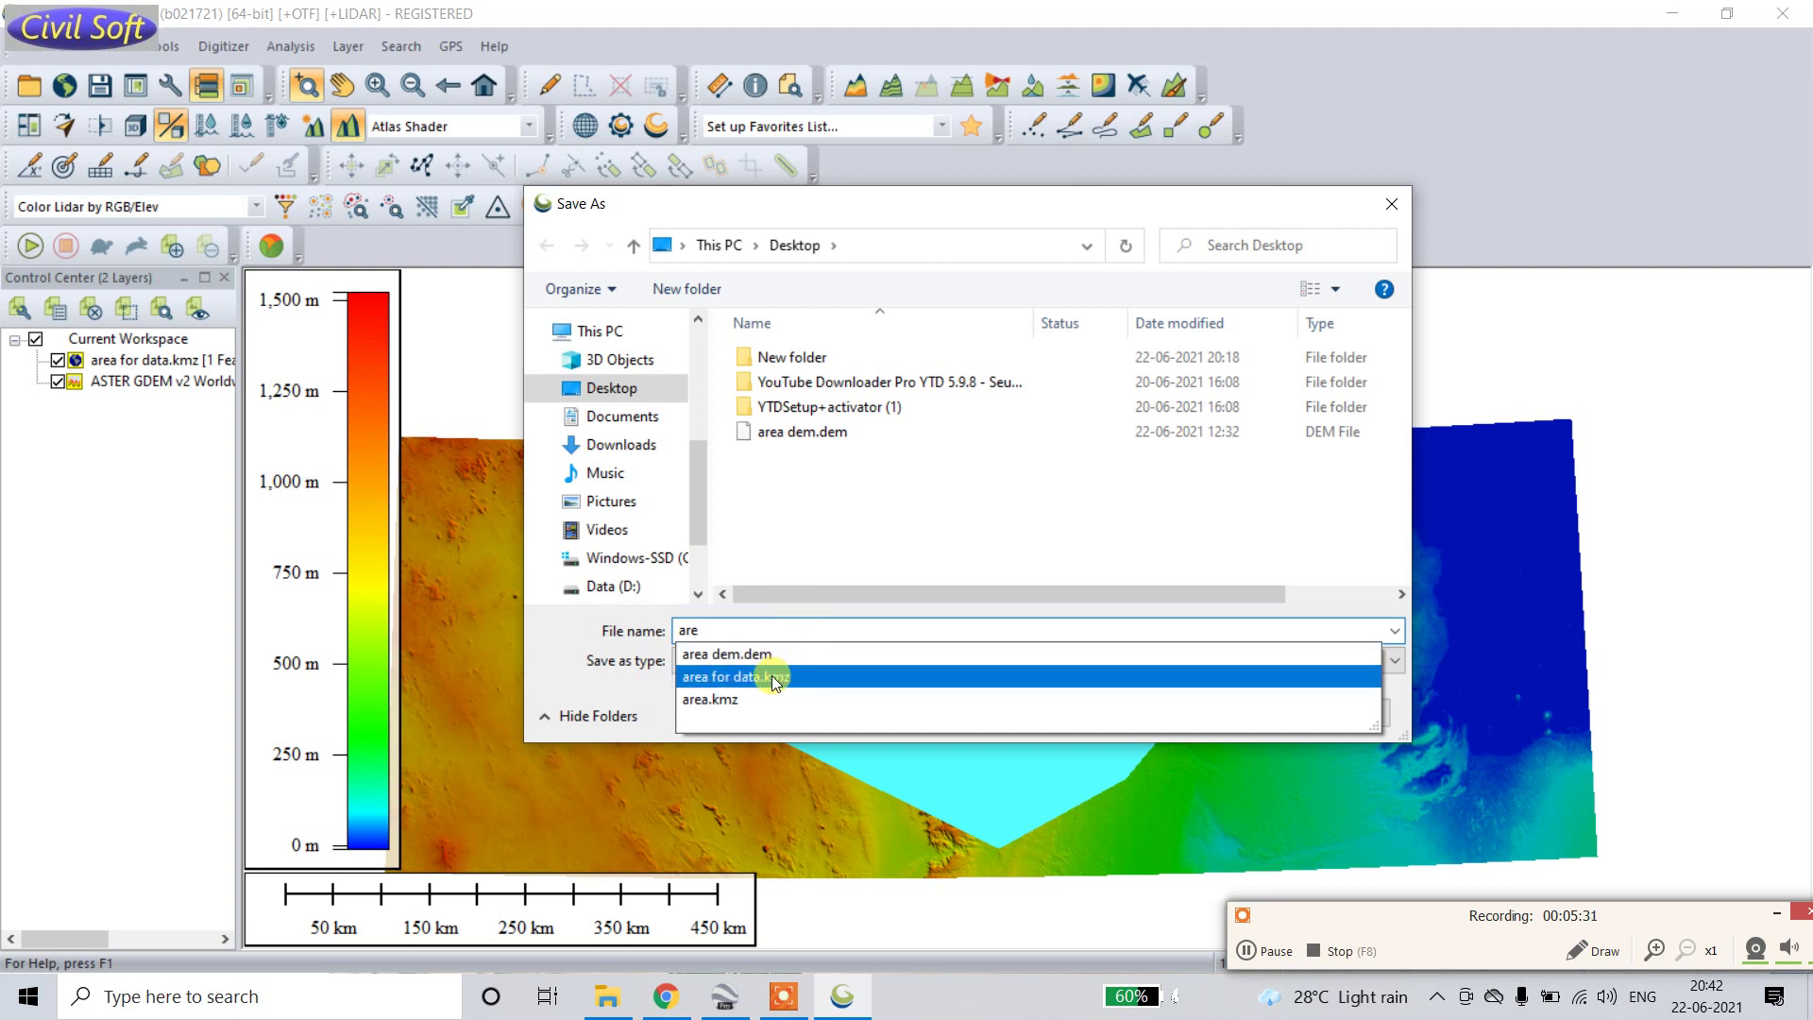
left_click(944, 676)
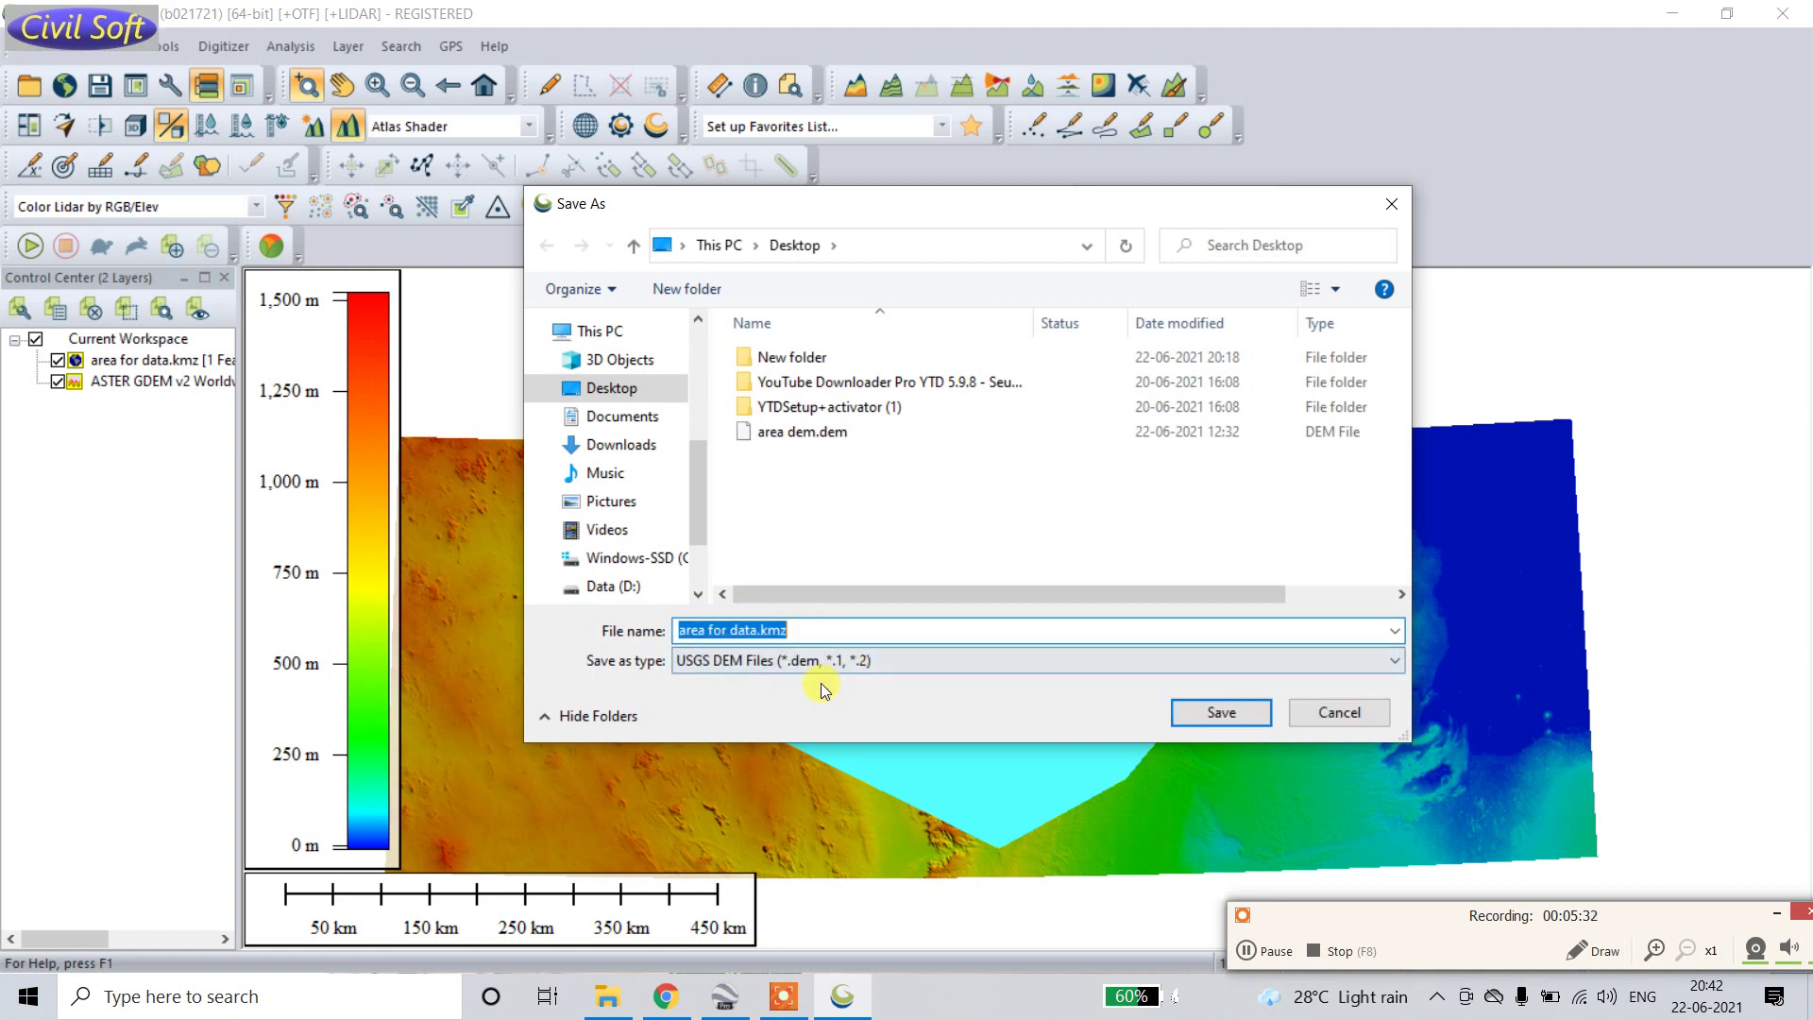
left_click(1218, 714)
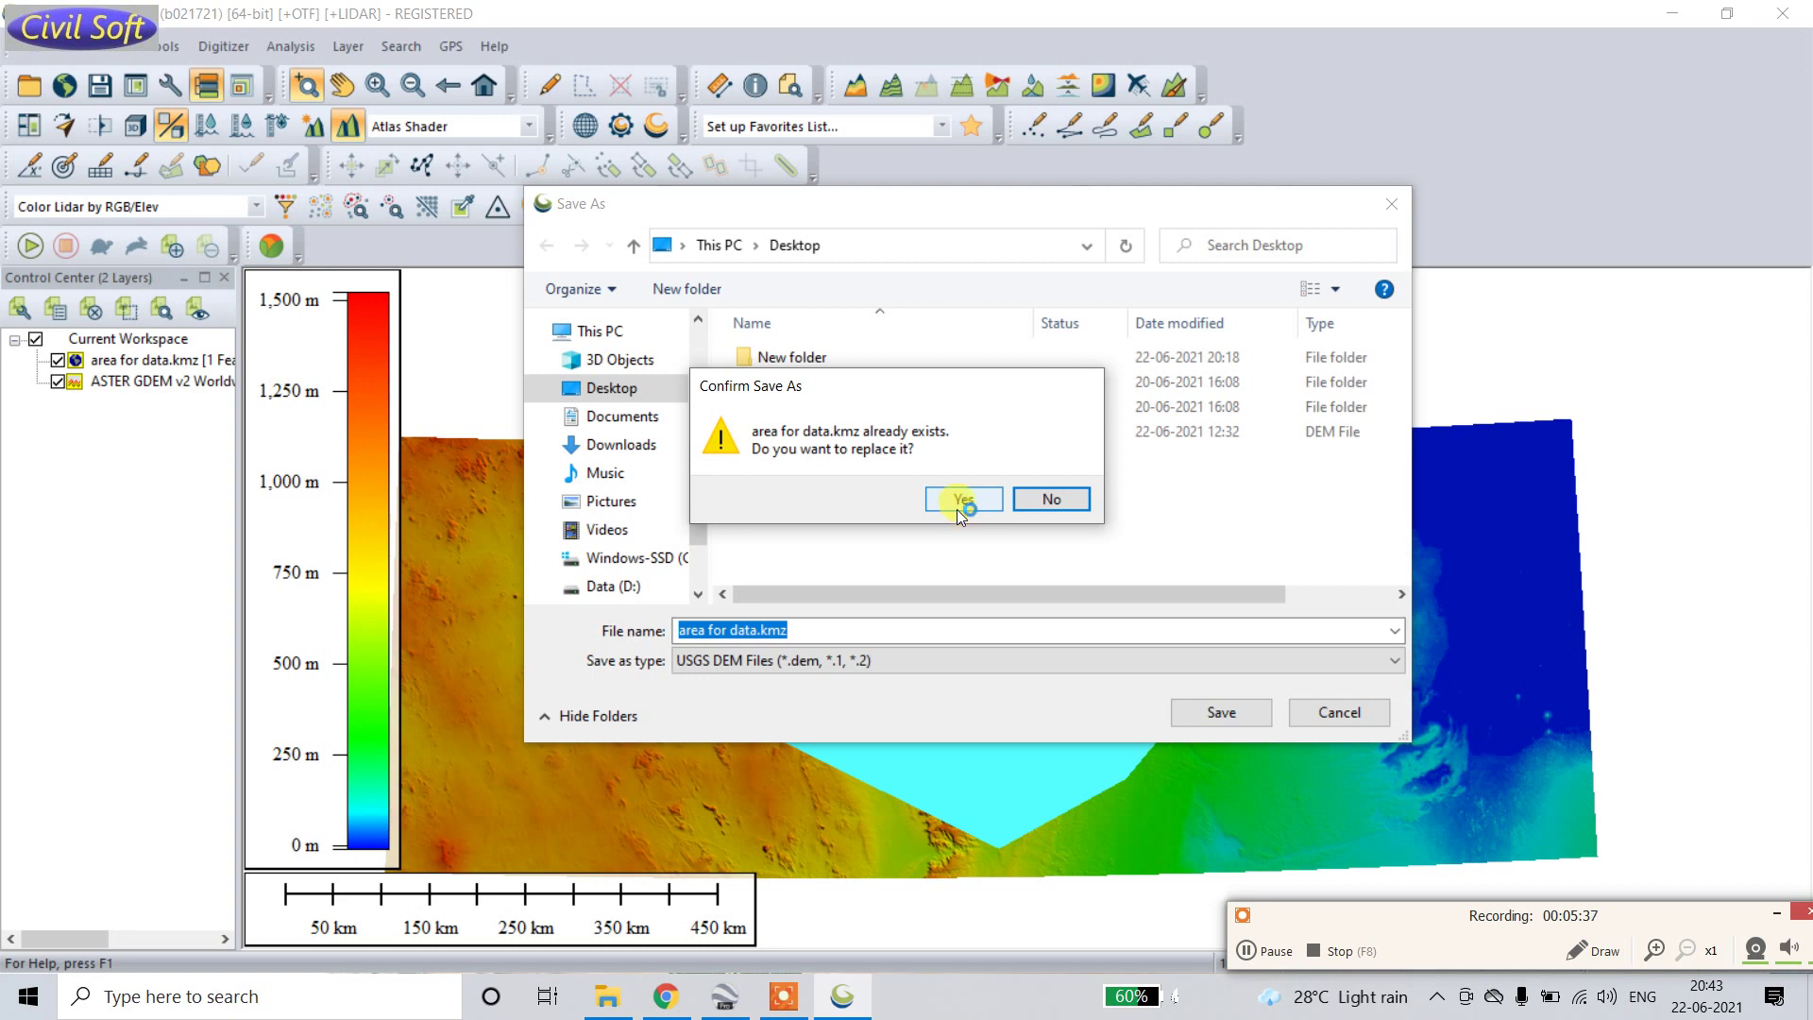
left_click(1041, 500)
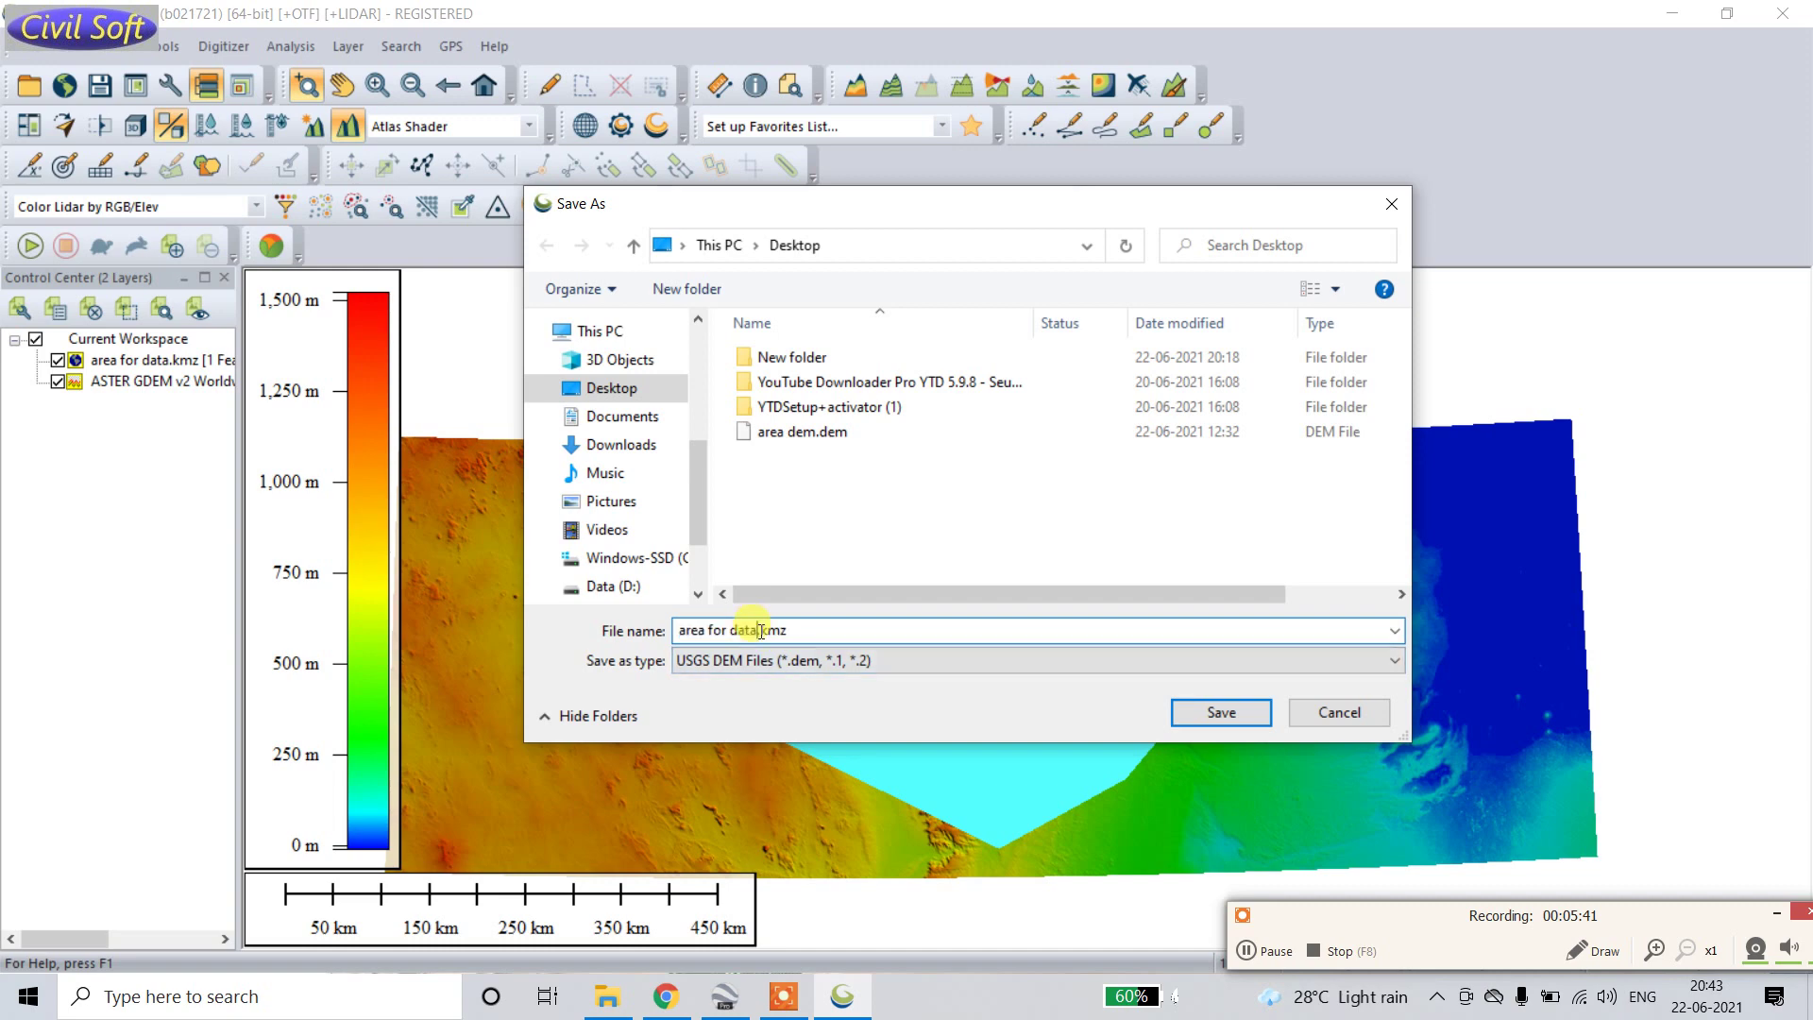
left_click(798, 629)
key("BackSpace")
key("BackSpace")
key("BackSpace")
key("BackSpace")
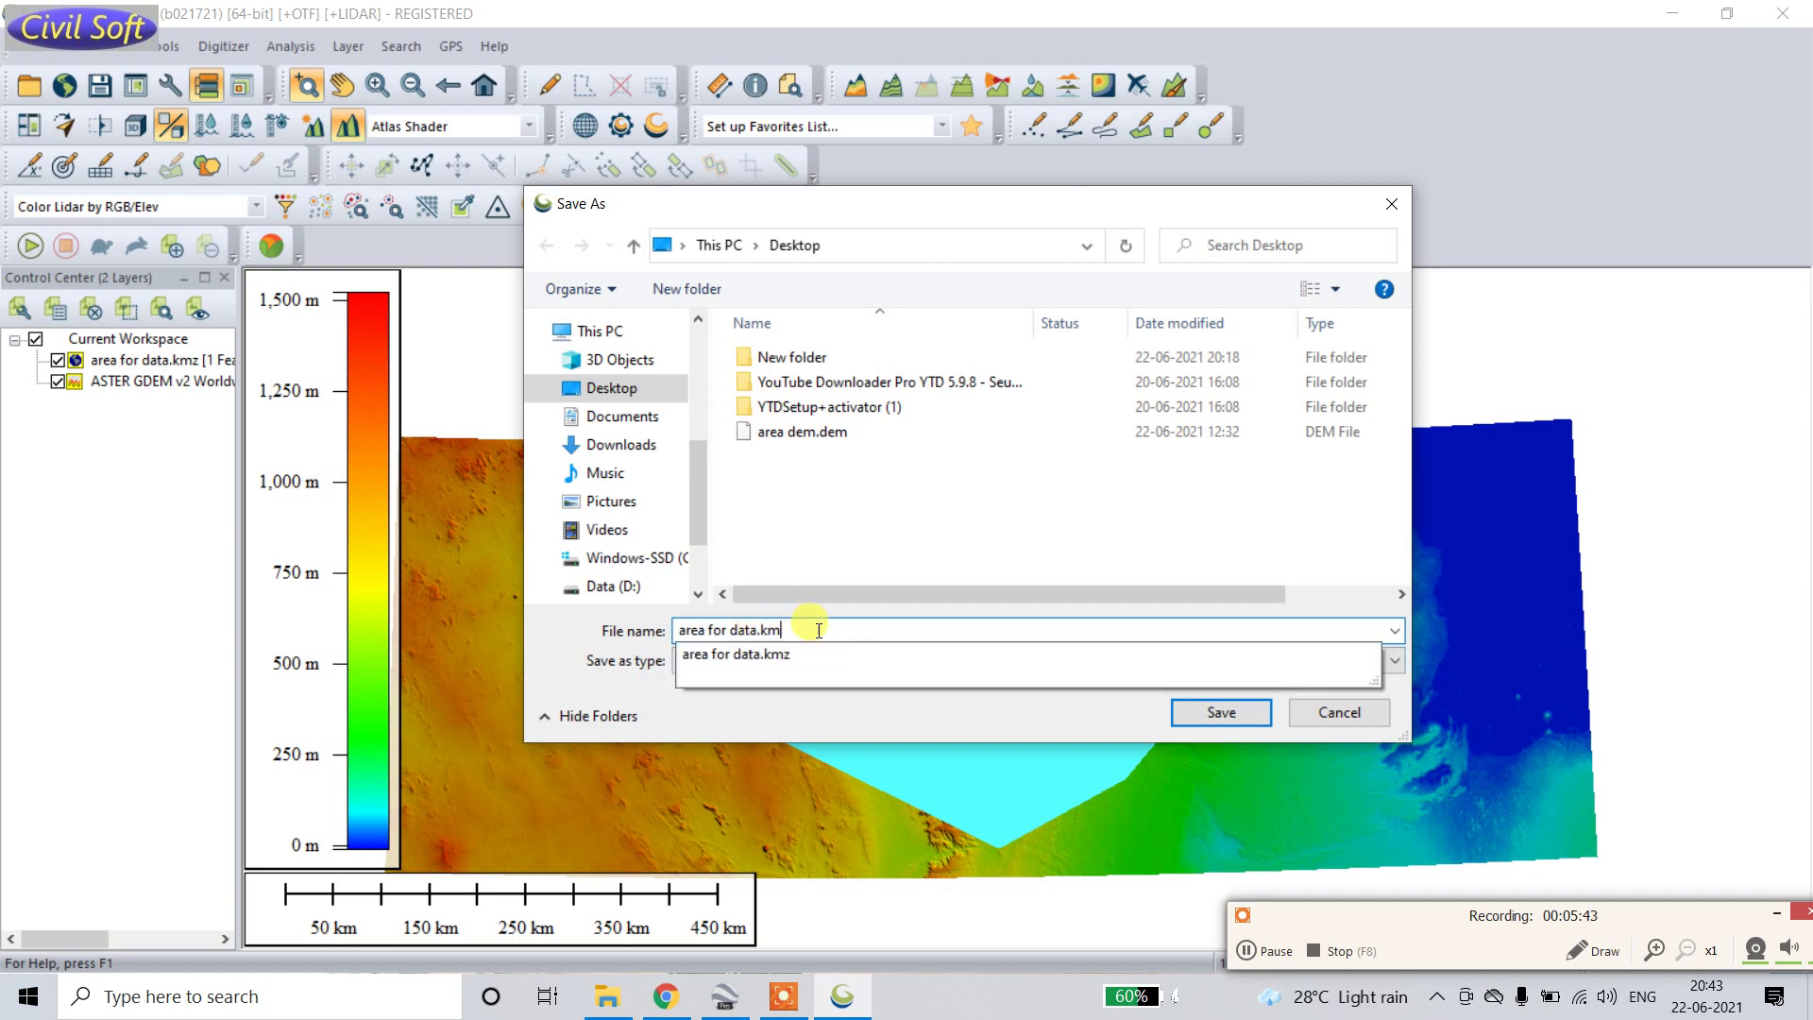
left_click(1204, 714)
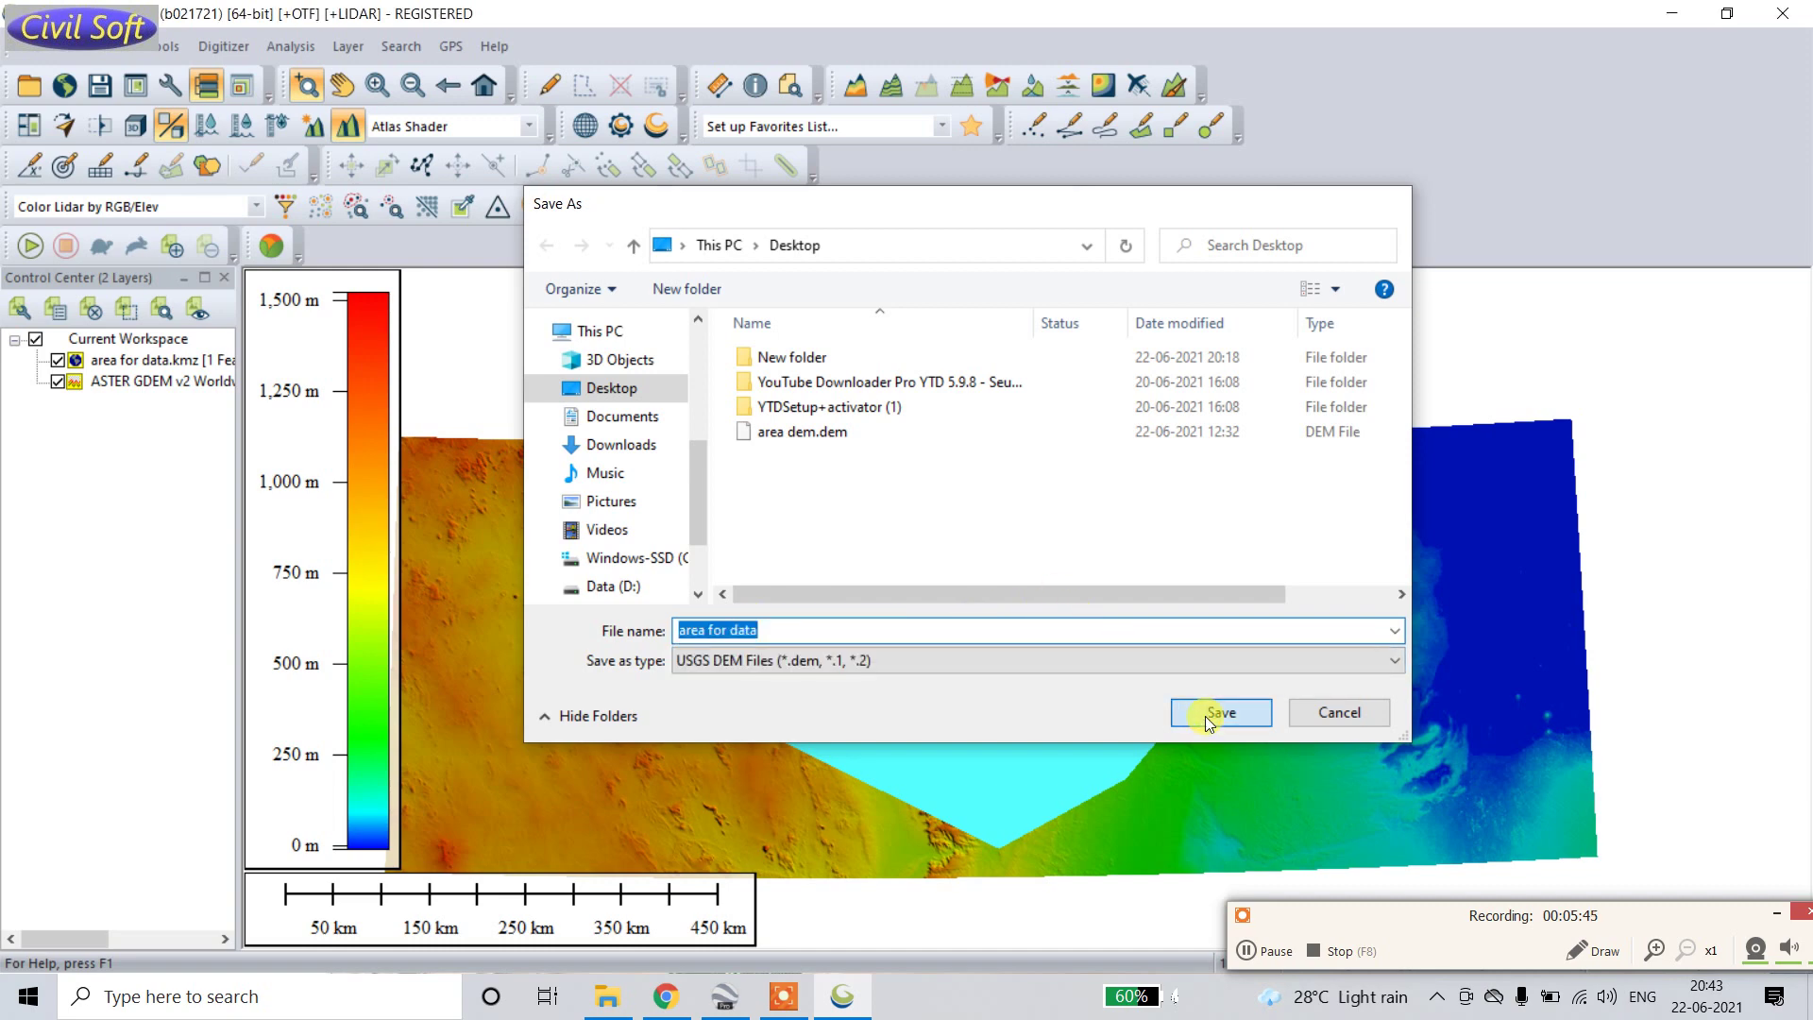
left_click(1205, 714)
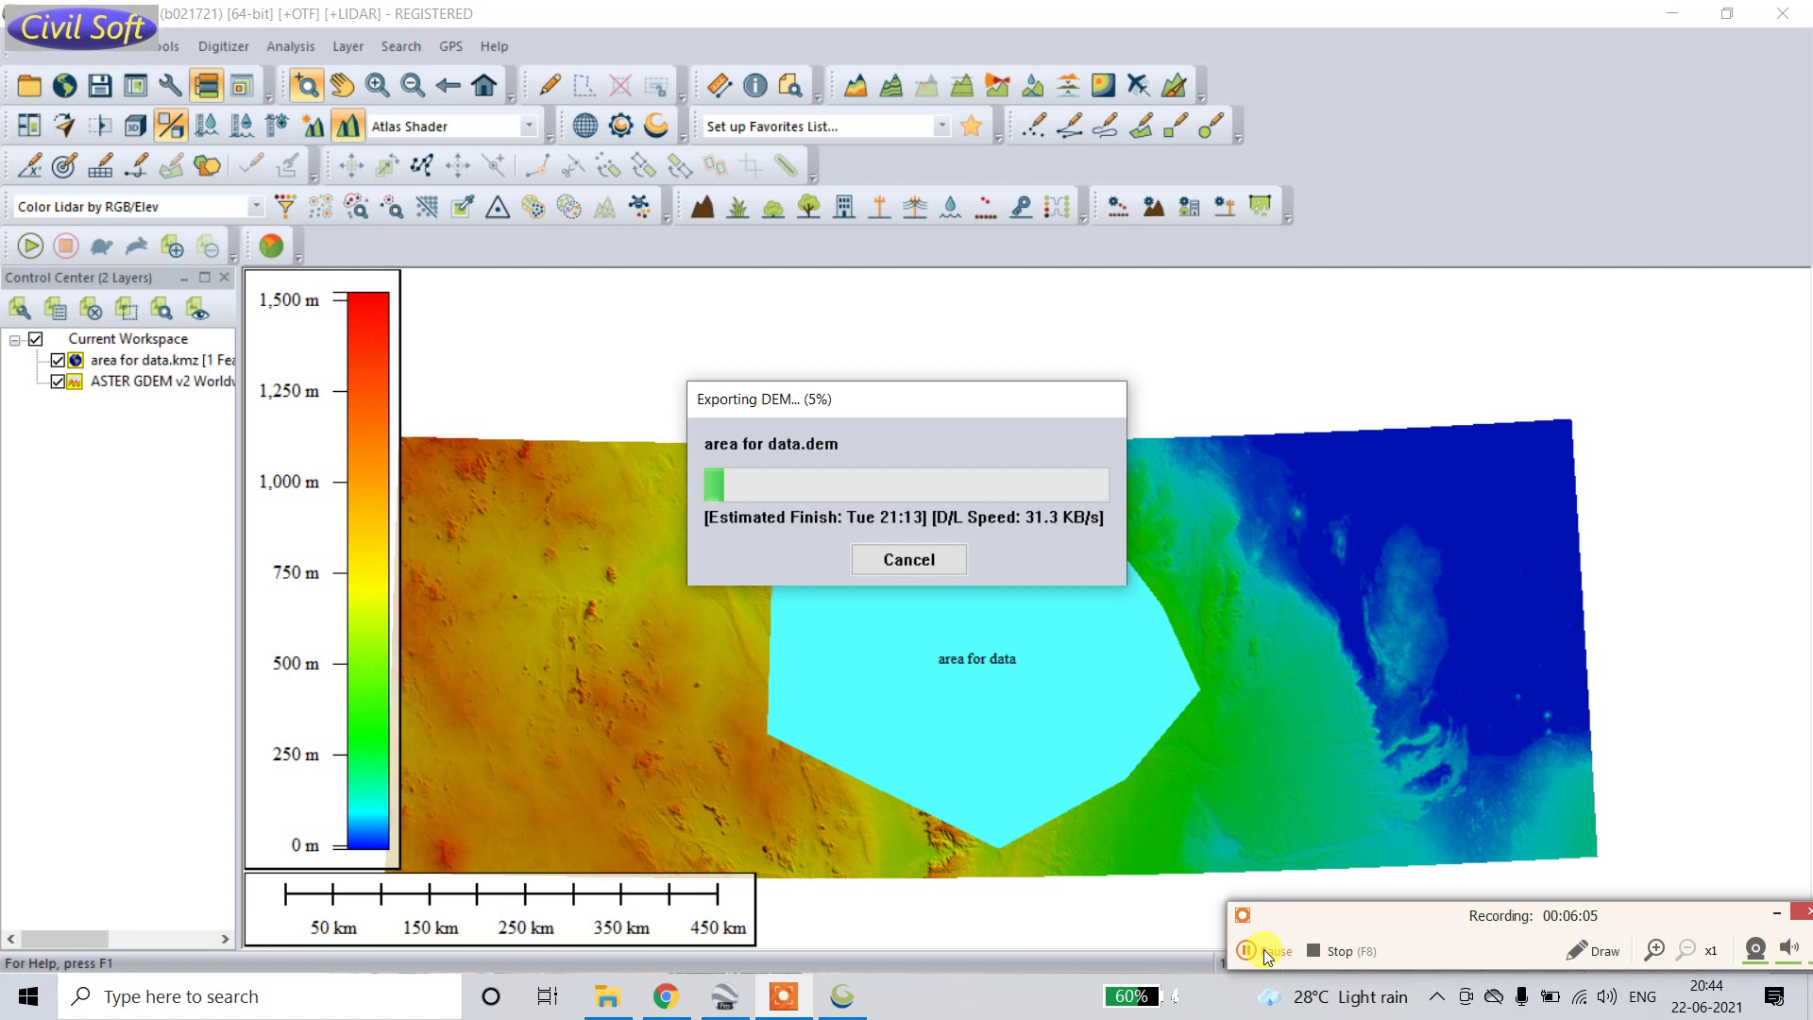
Step: Let the data.dem export finish, then minimize Global Mapper to bring Civil 3D forward
left_click(1268, 952)
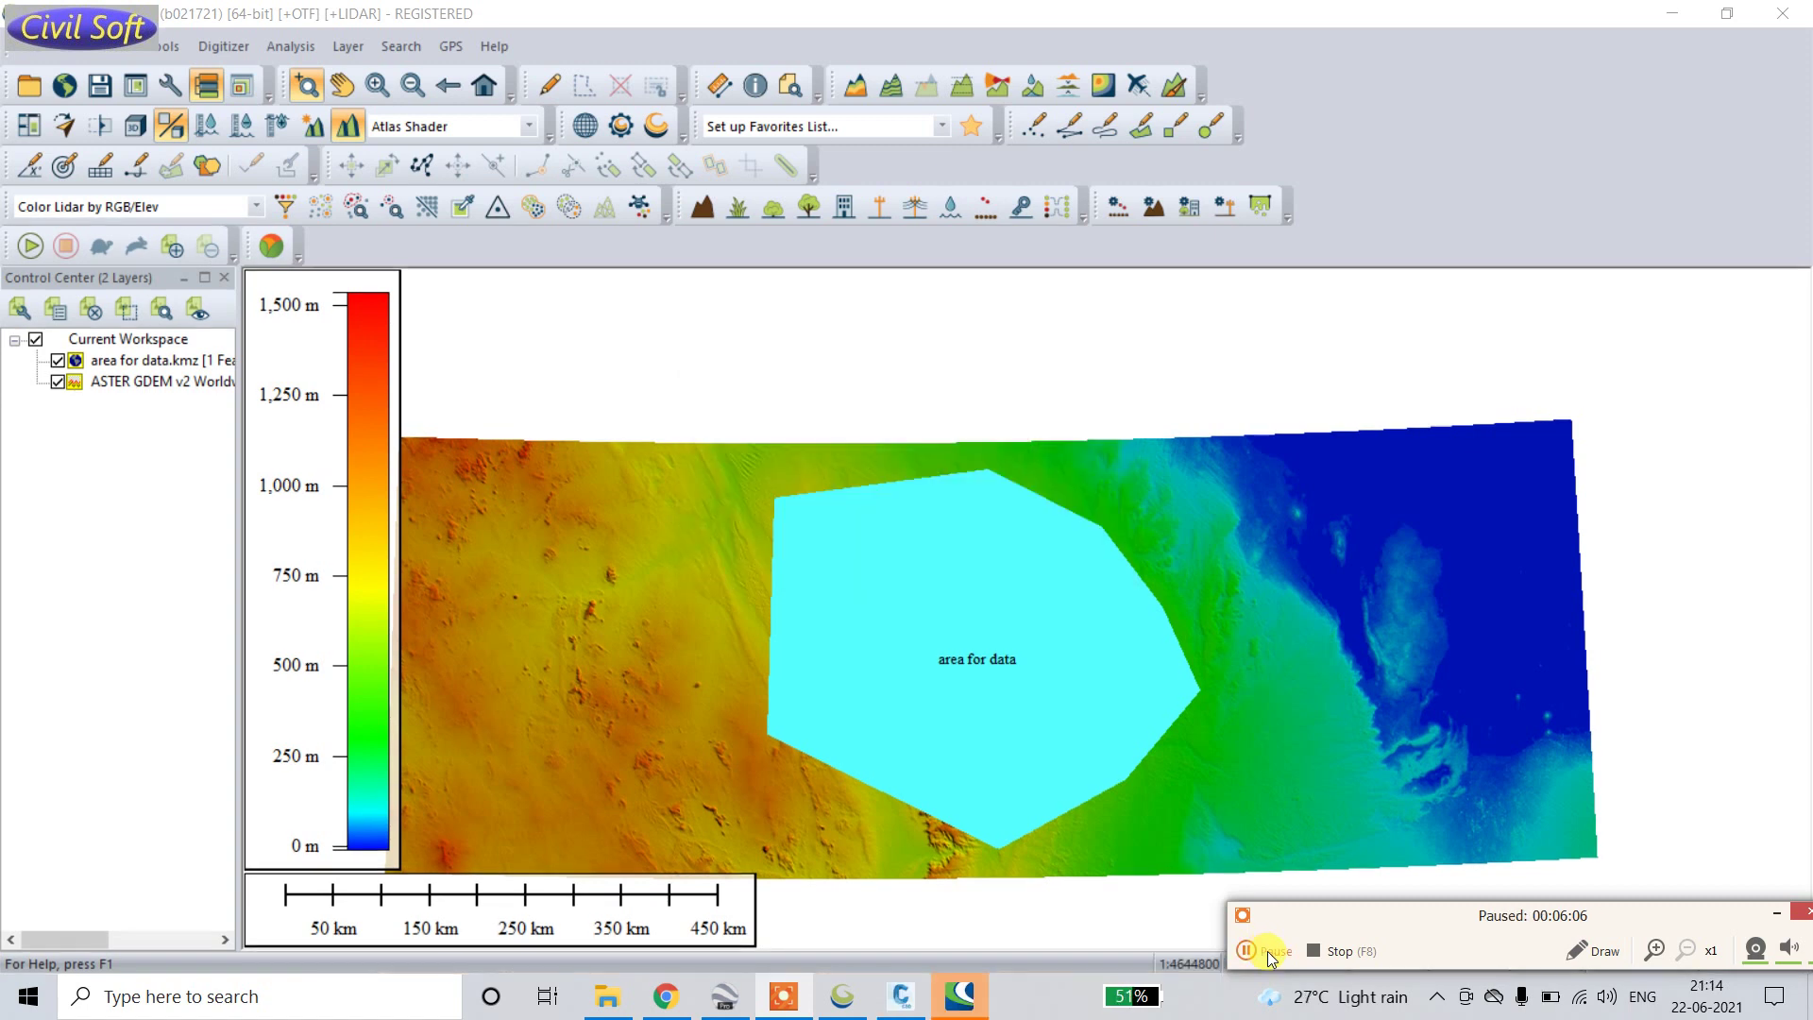
left_click(1265, 951)
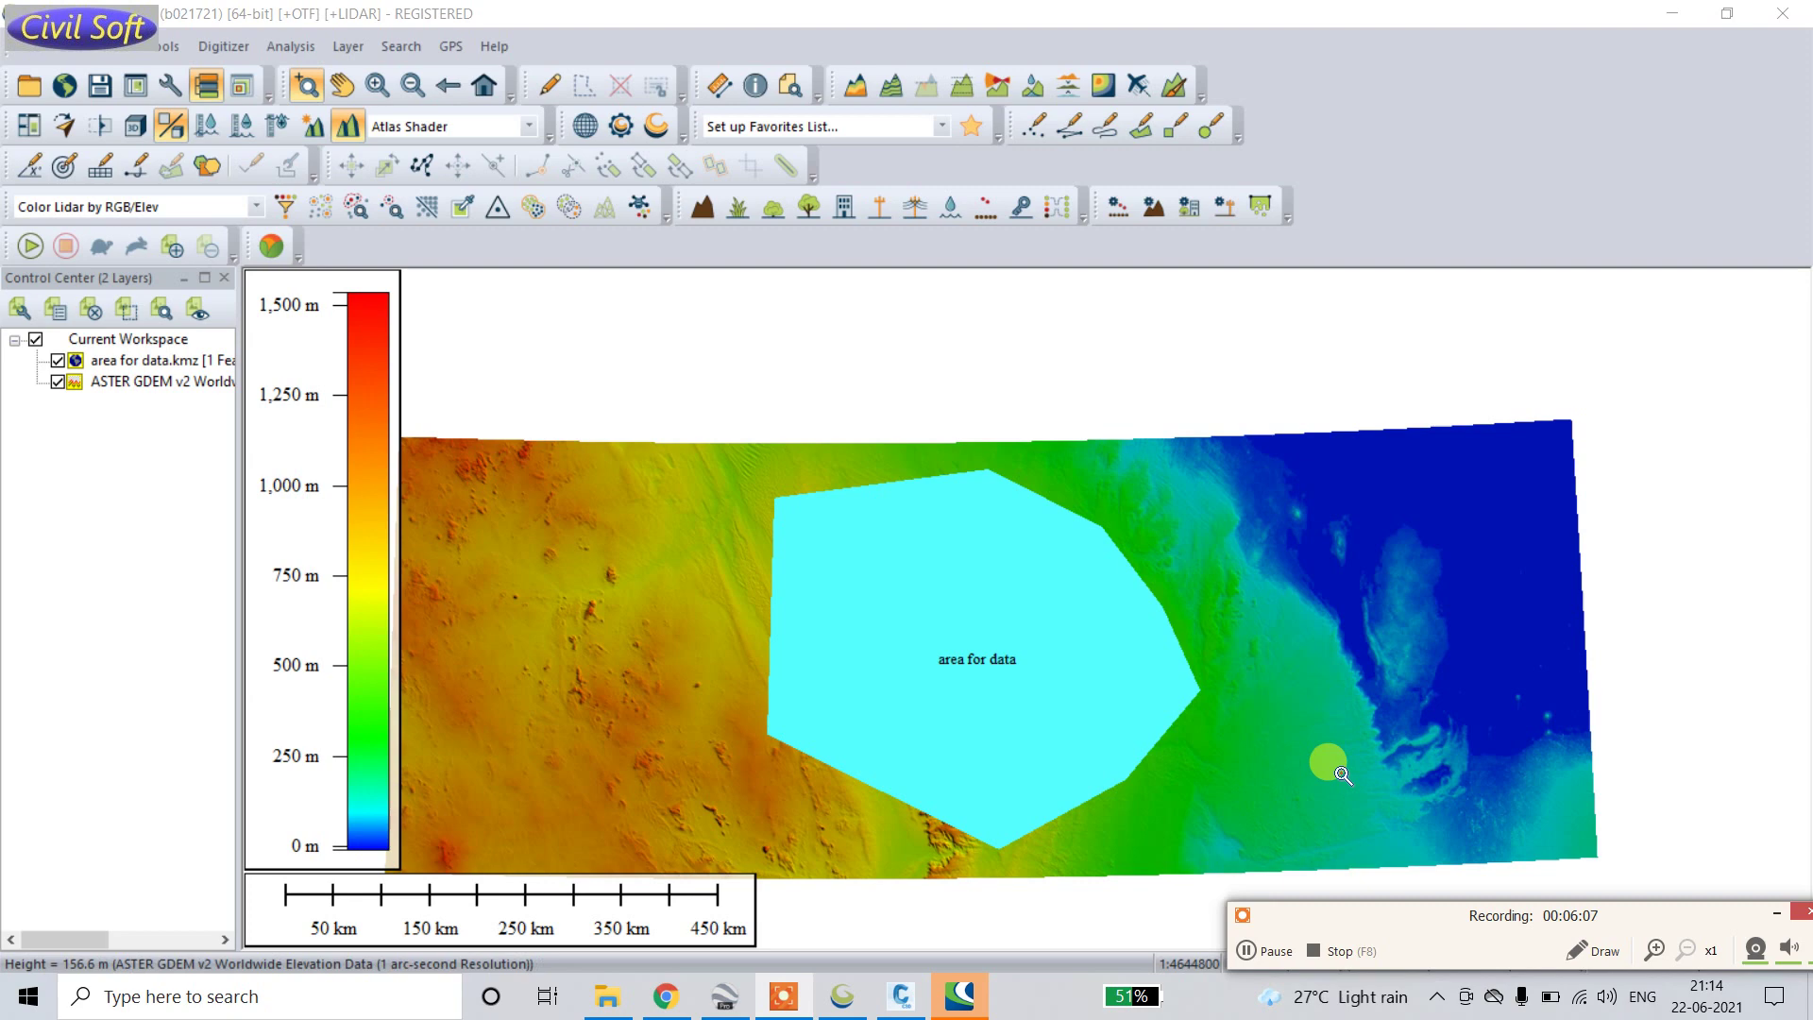
left_click(30, 49)
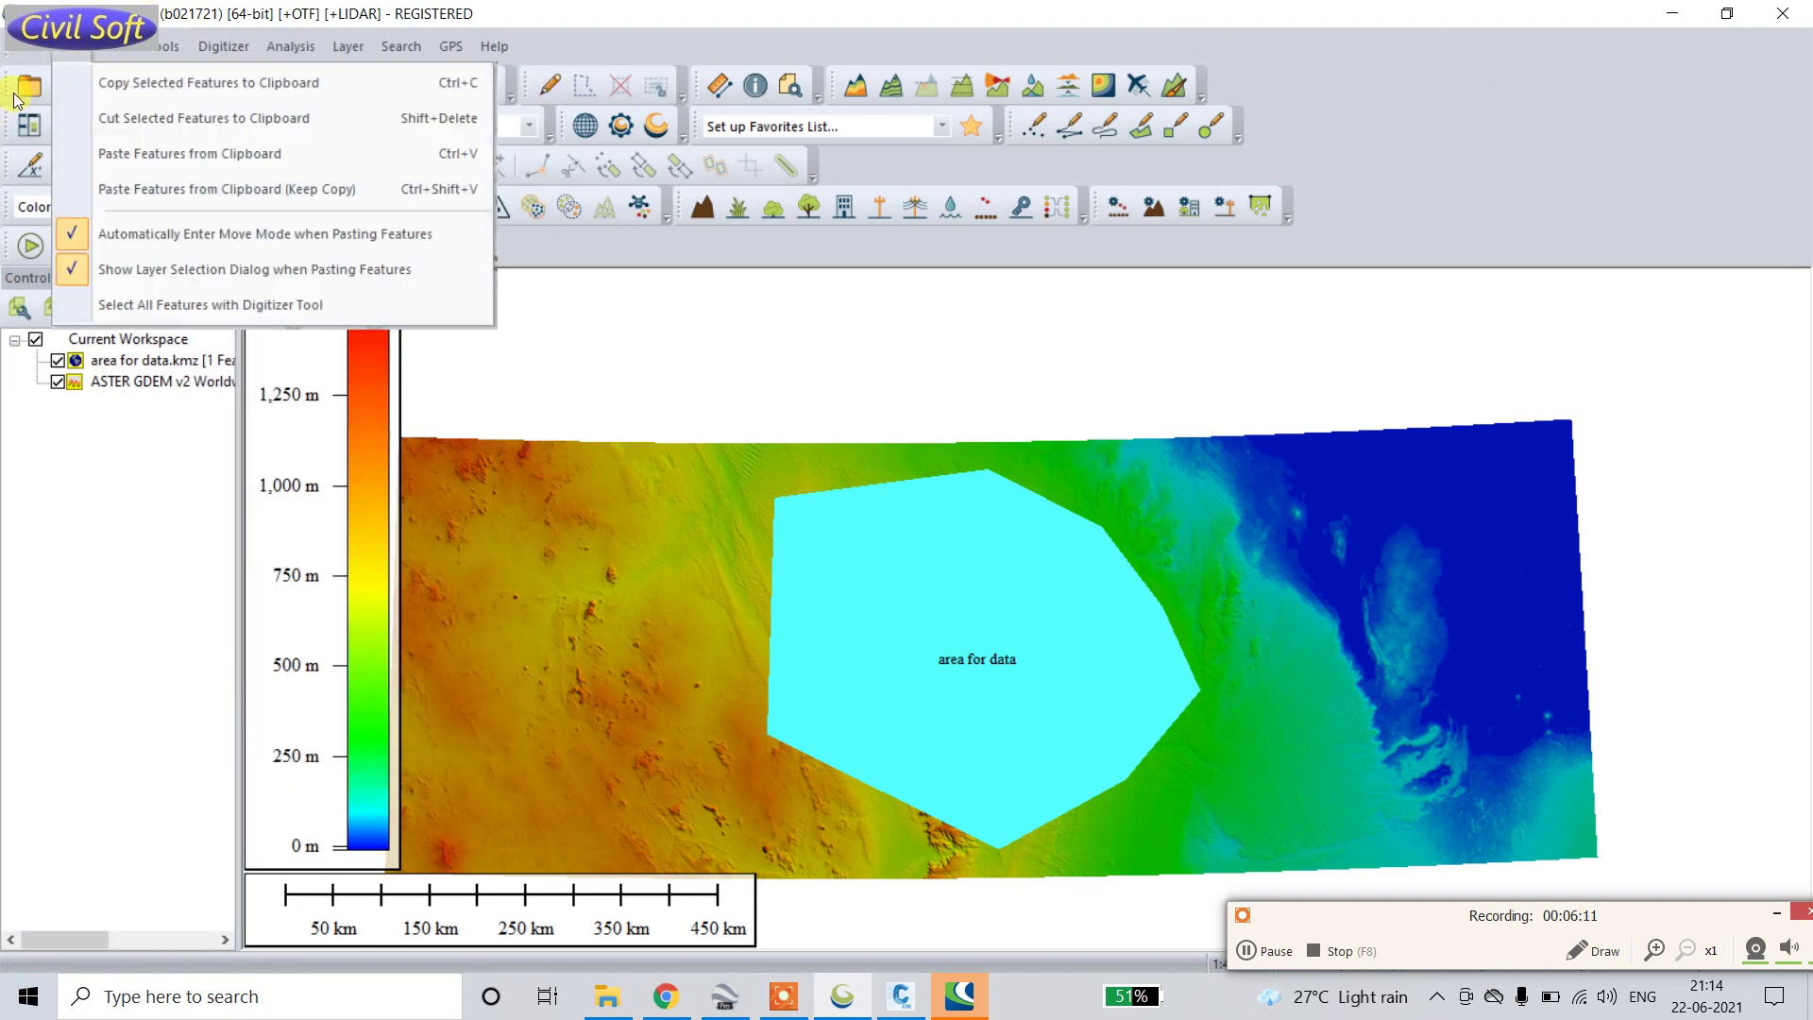
left_click(1672, 13)
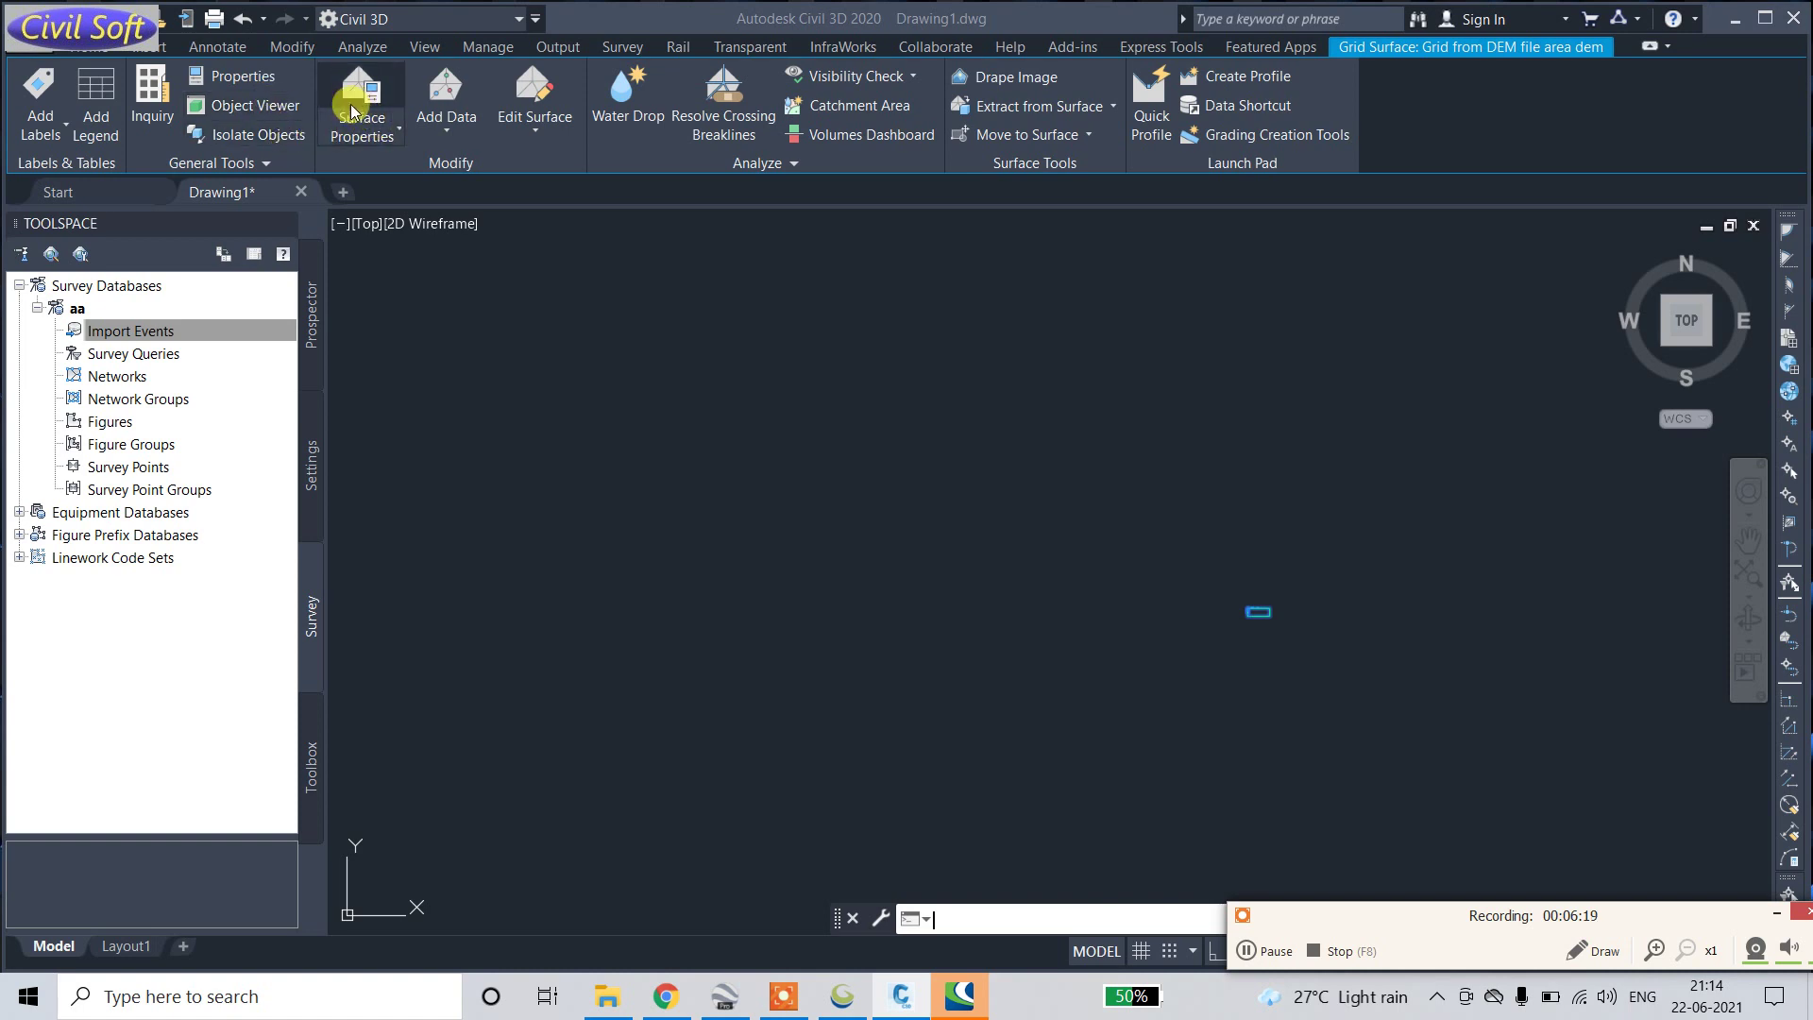
Step: Create a grid surface in Drawing2 from the Desktop file area dem.dem
left_click(399, 135)
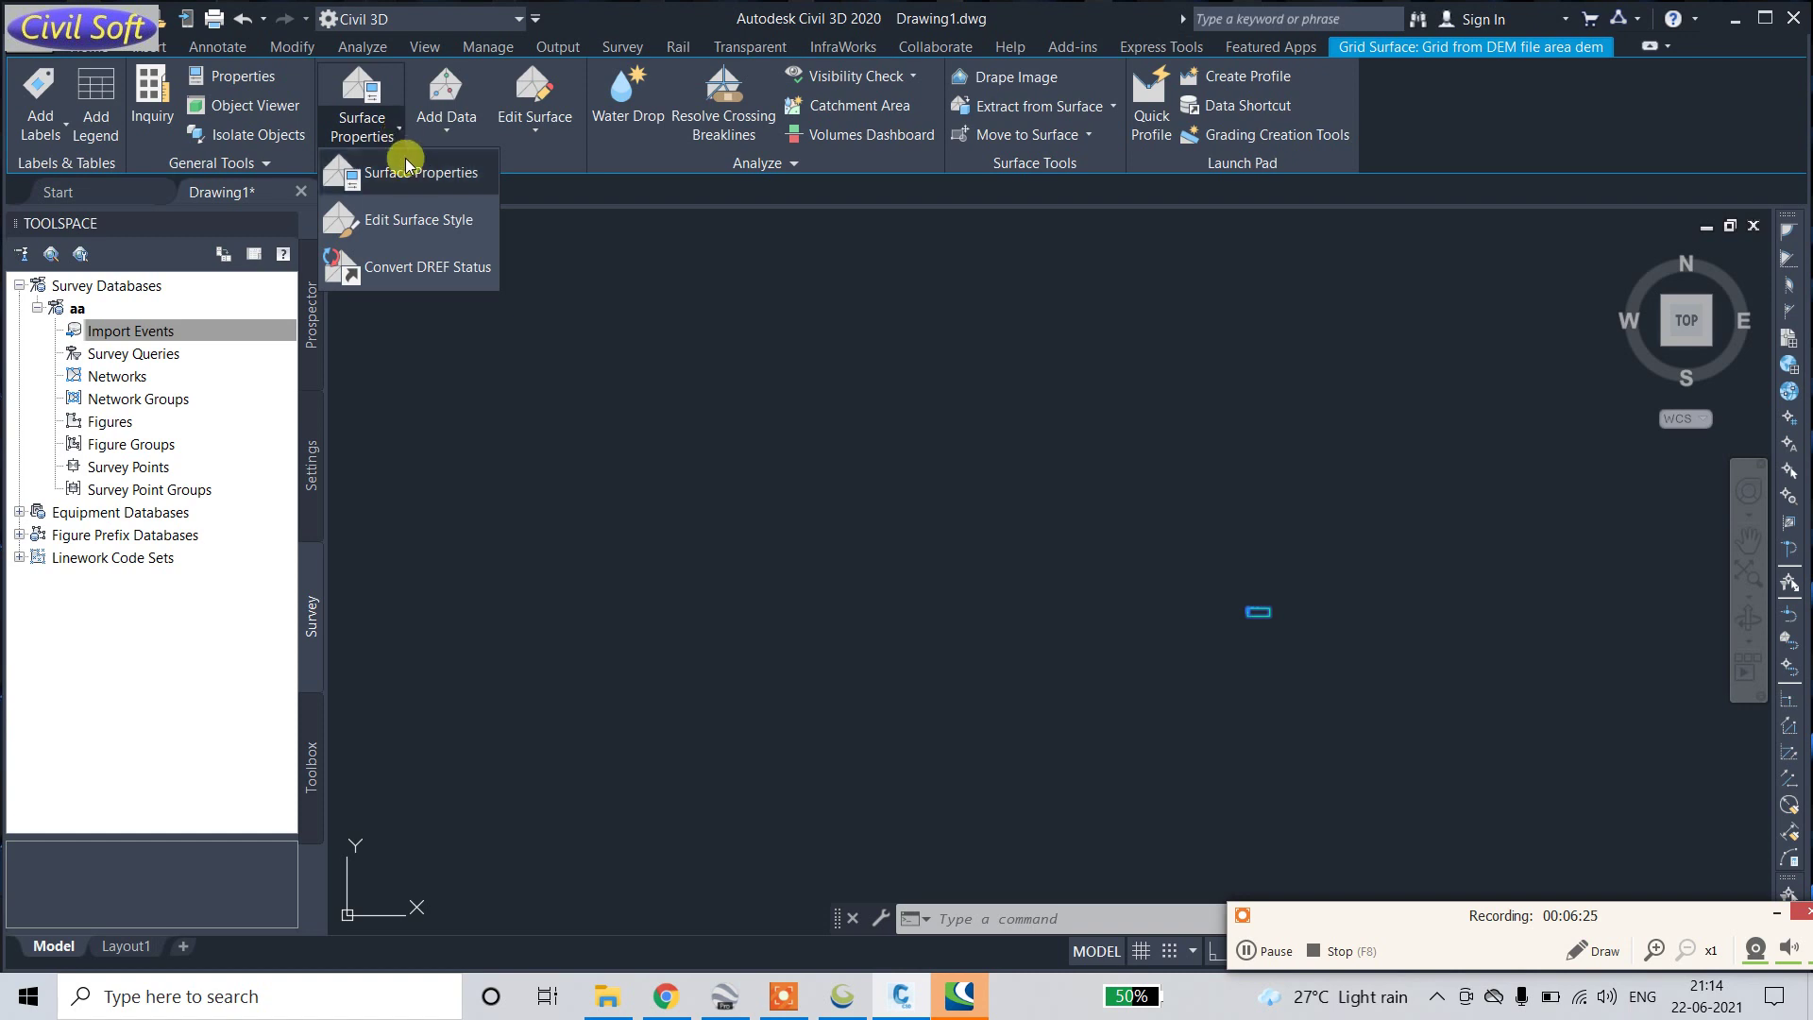
left_click(79, 51)
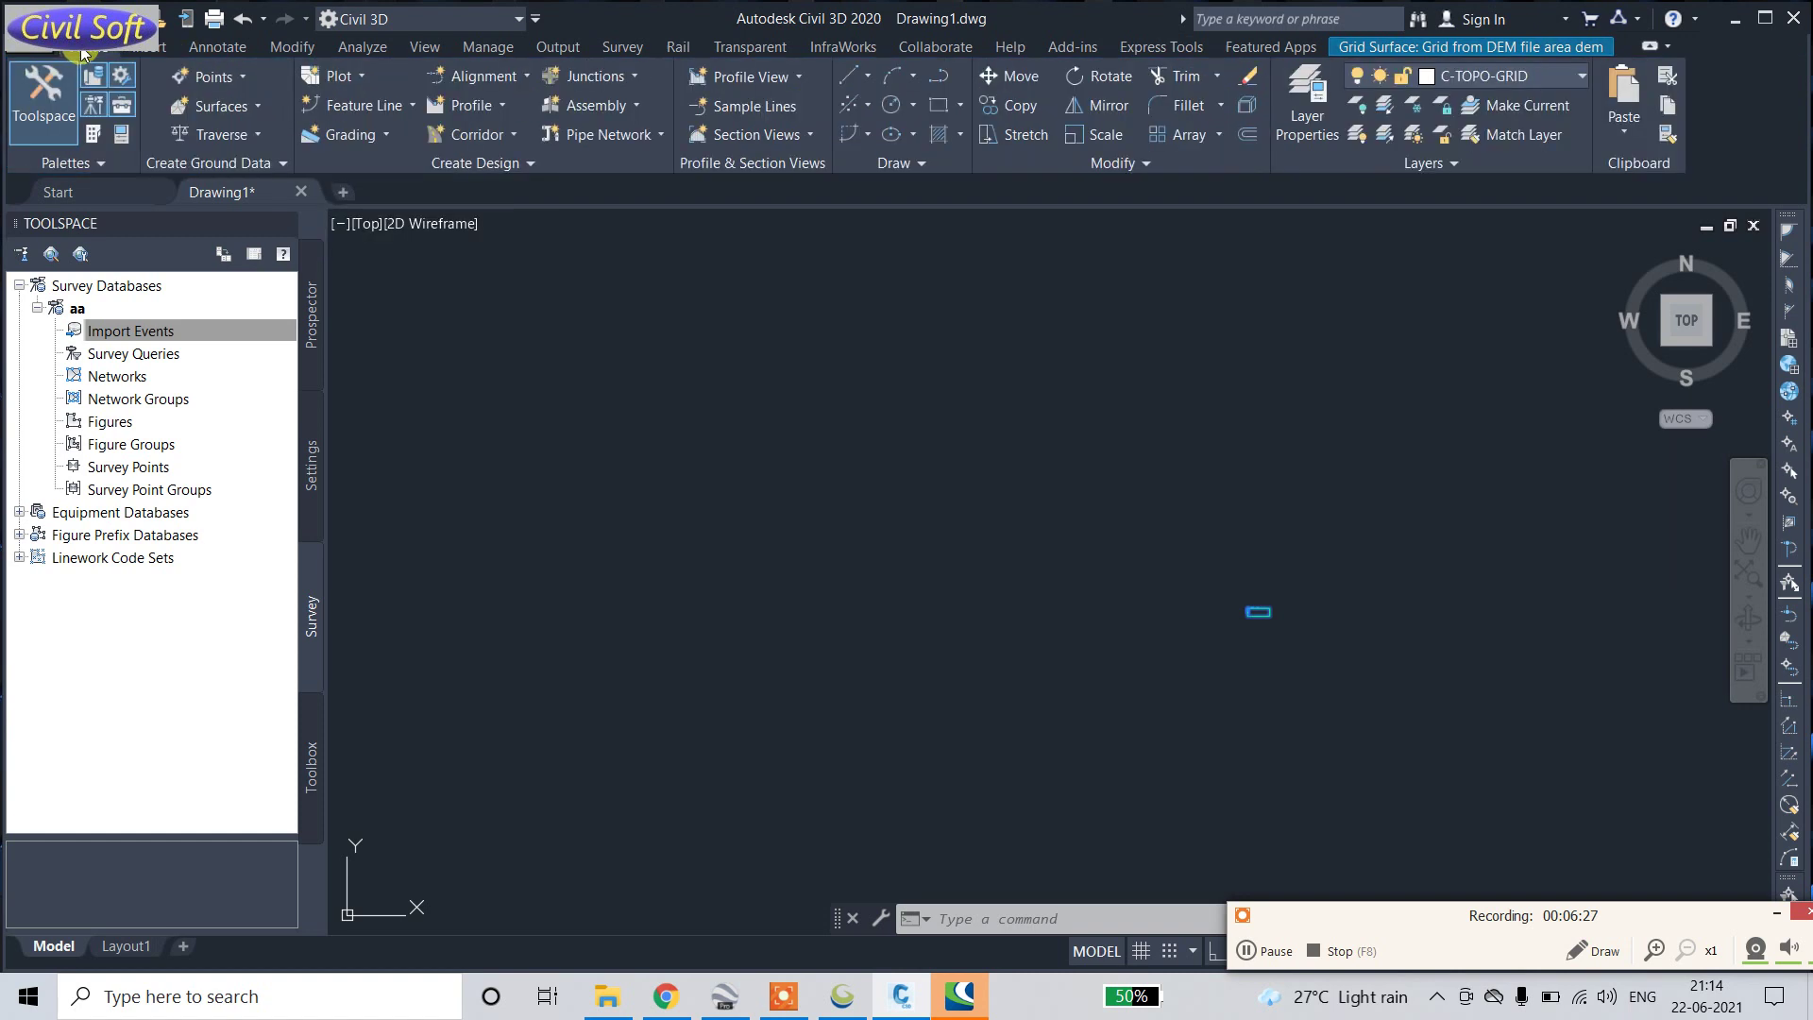
left_click(1247, 951)
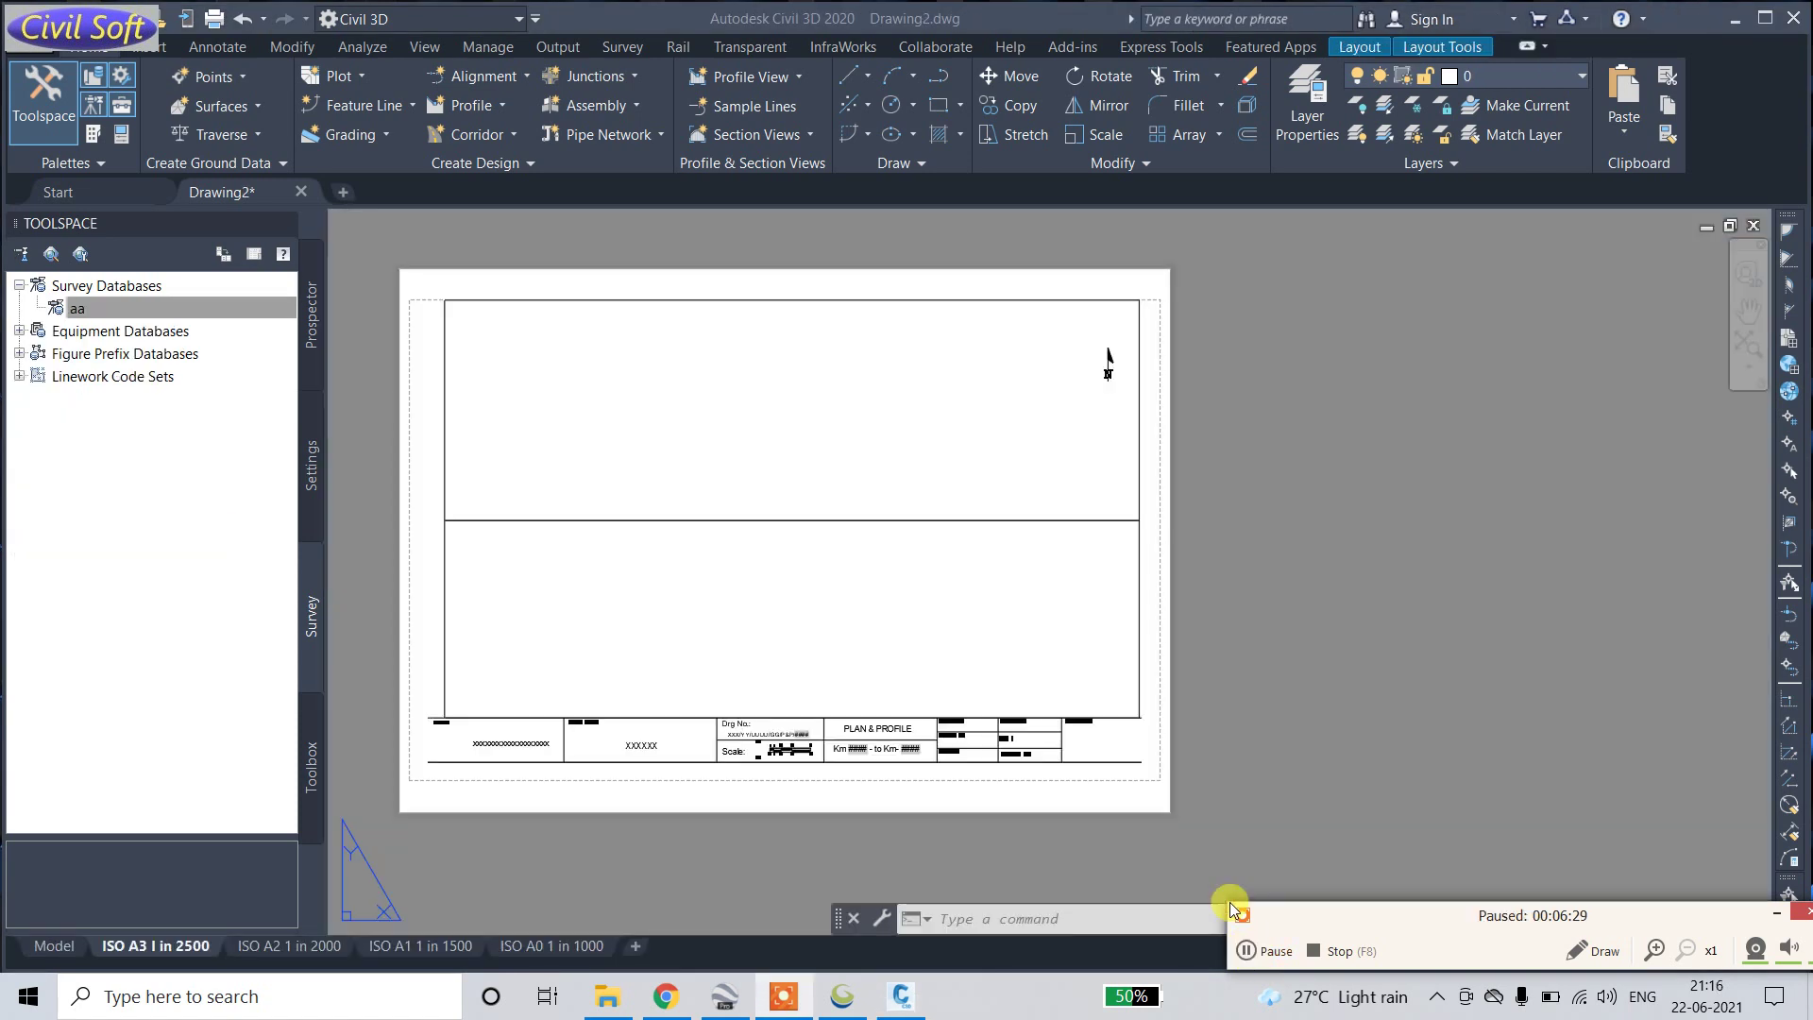
left_click(1247, 951)
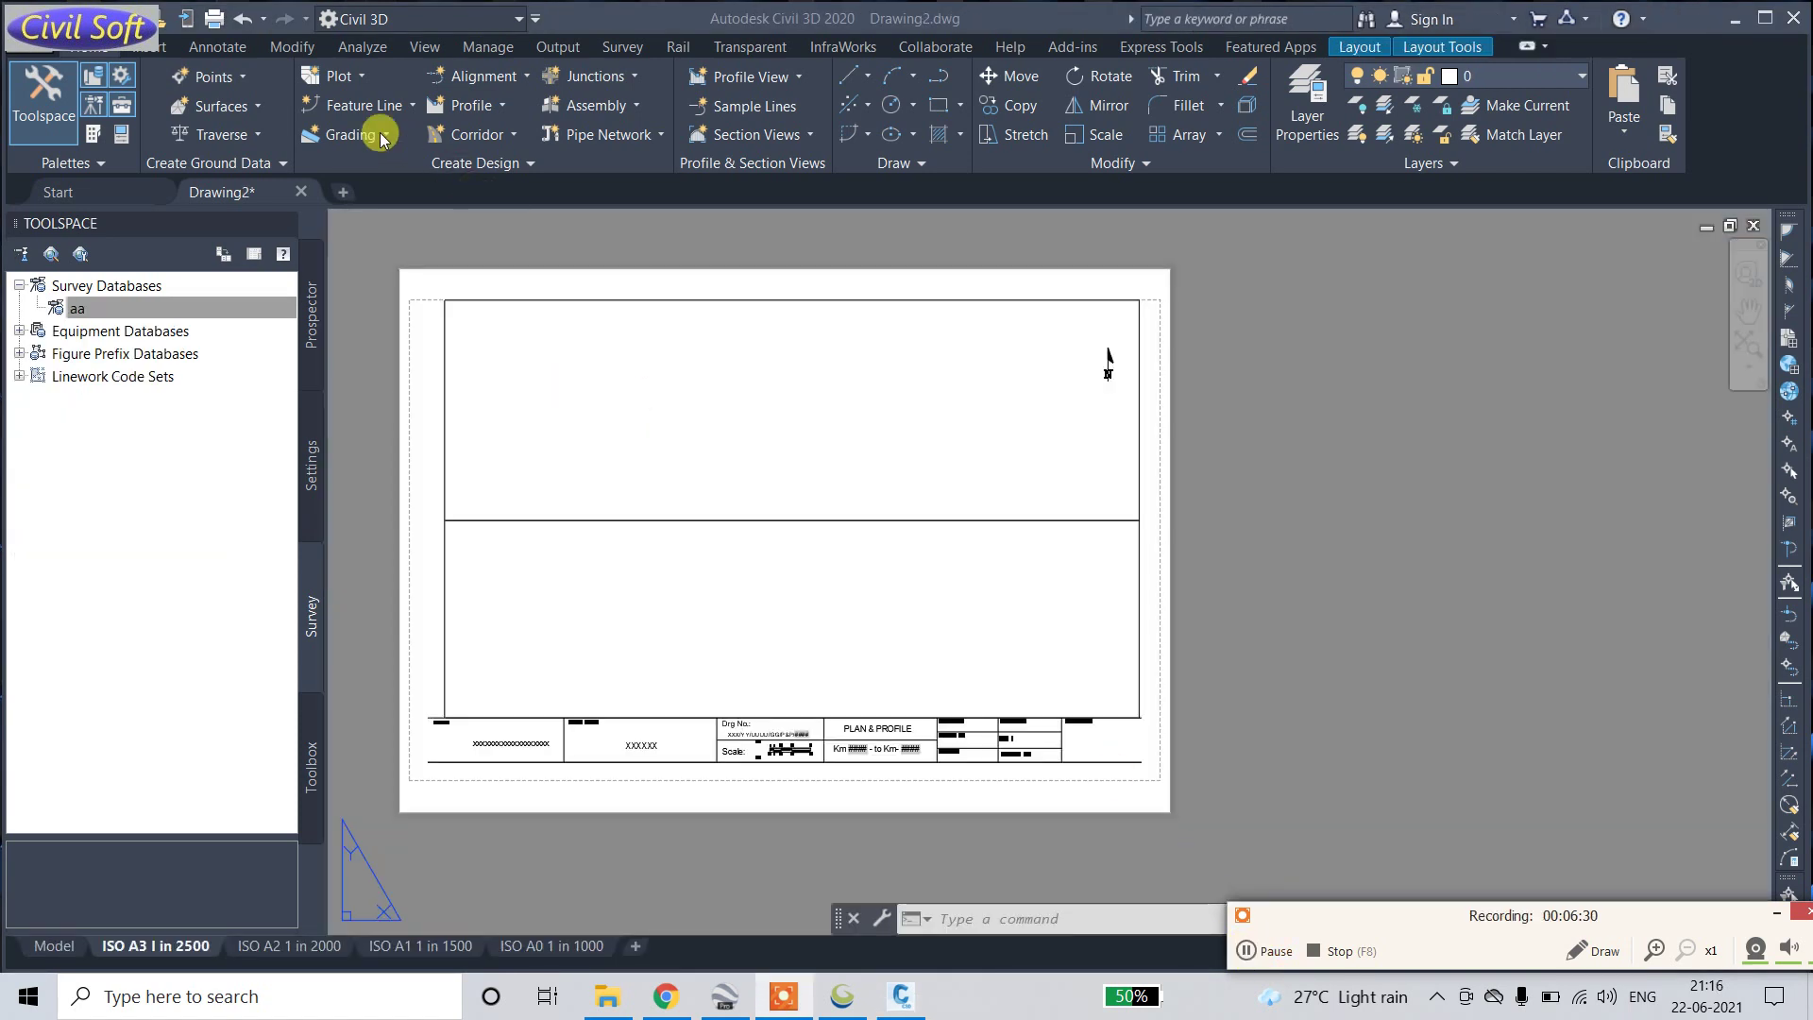
left_click(255, 106)
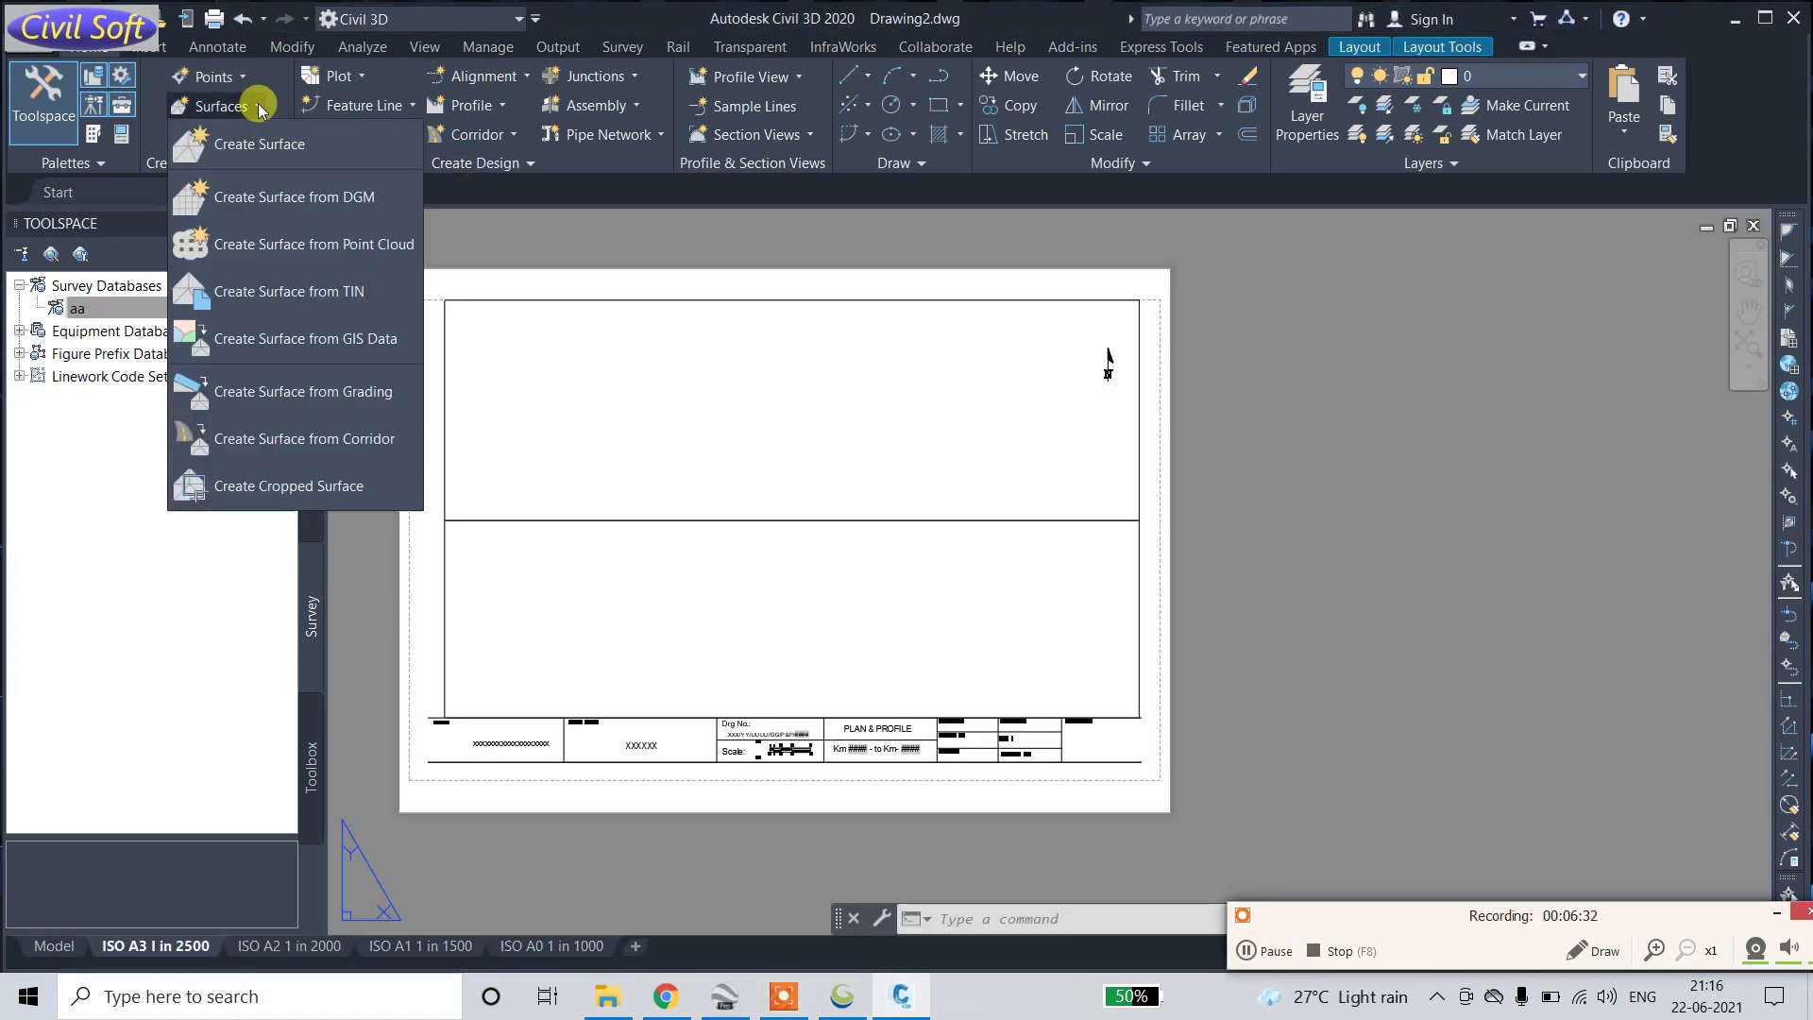
left_click(311, 212)
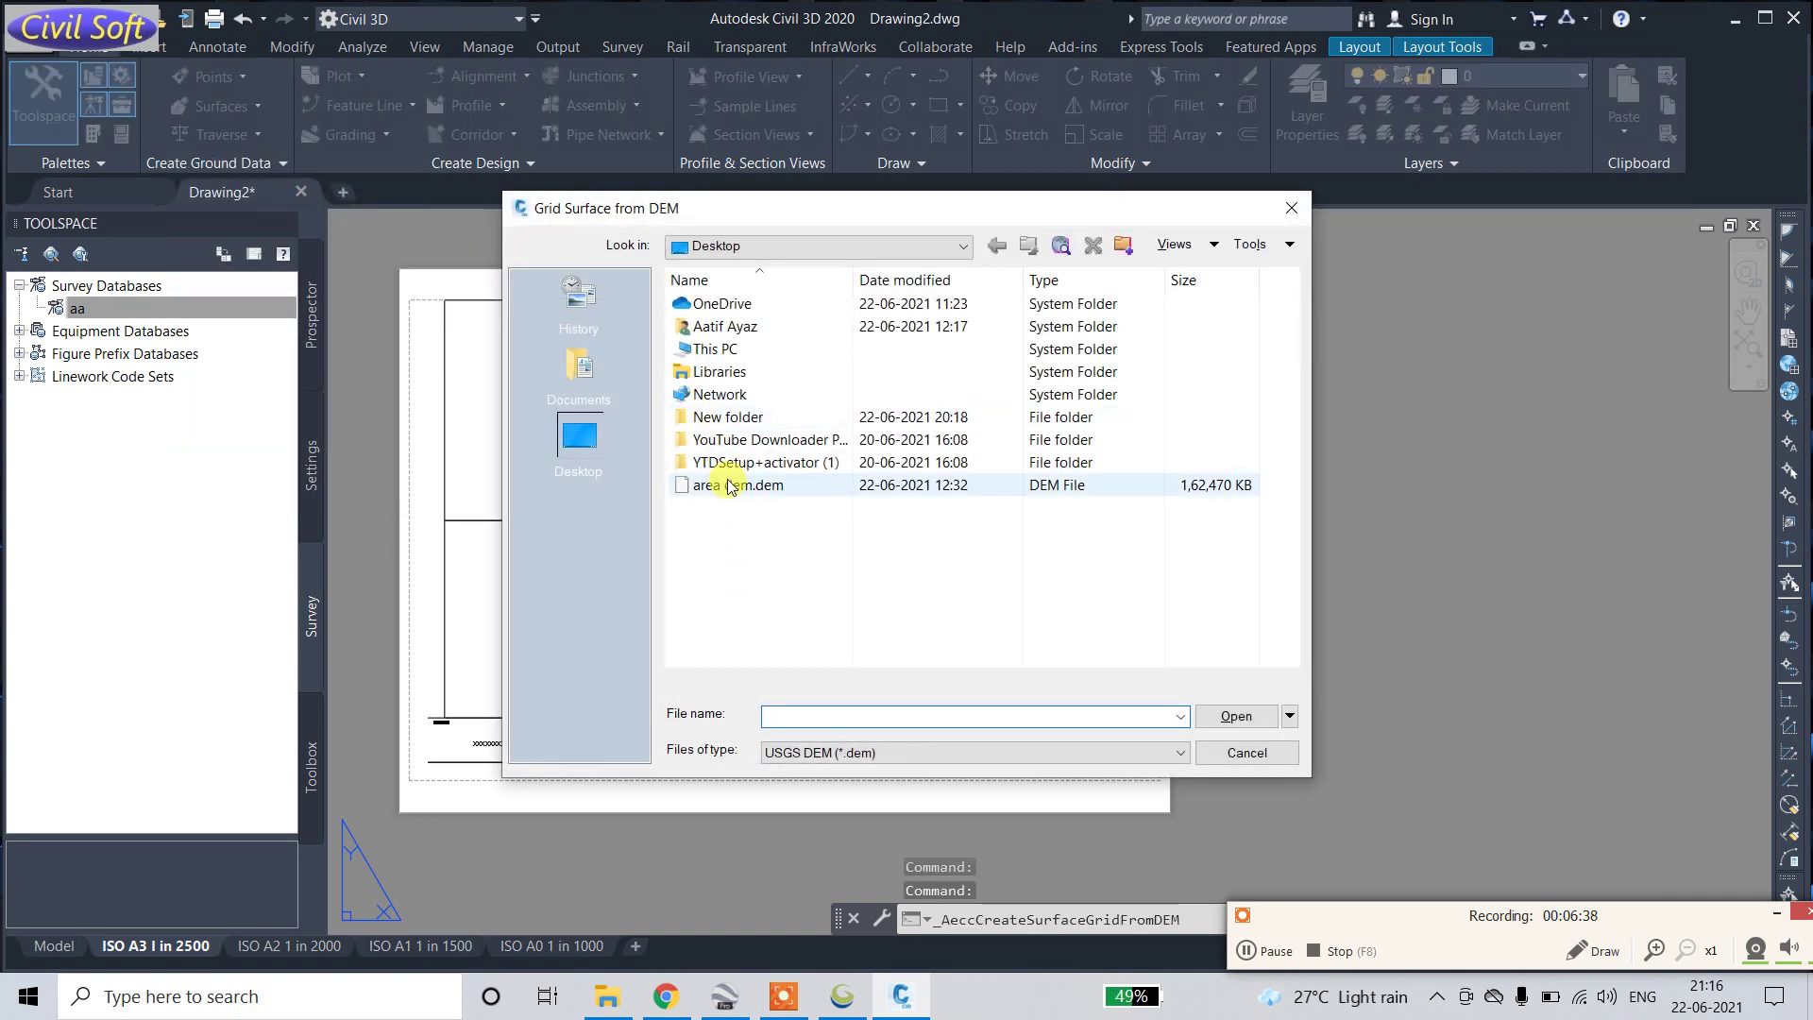
left_click(730, 485)
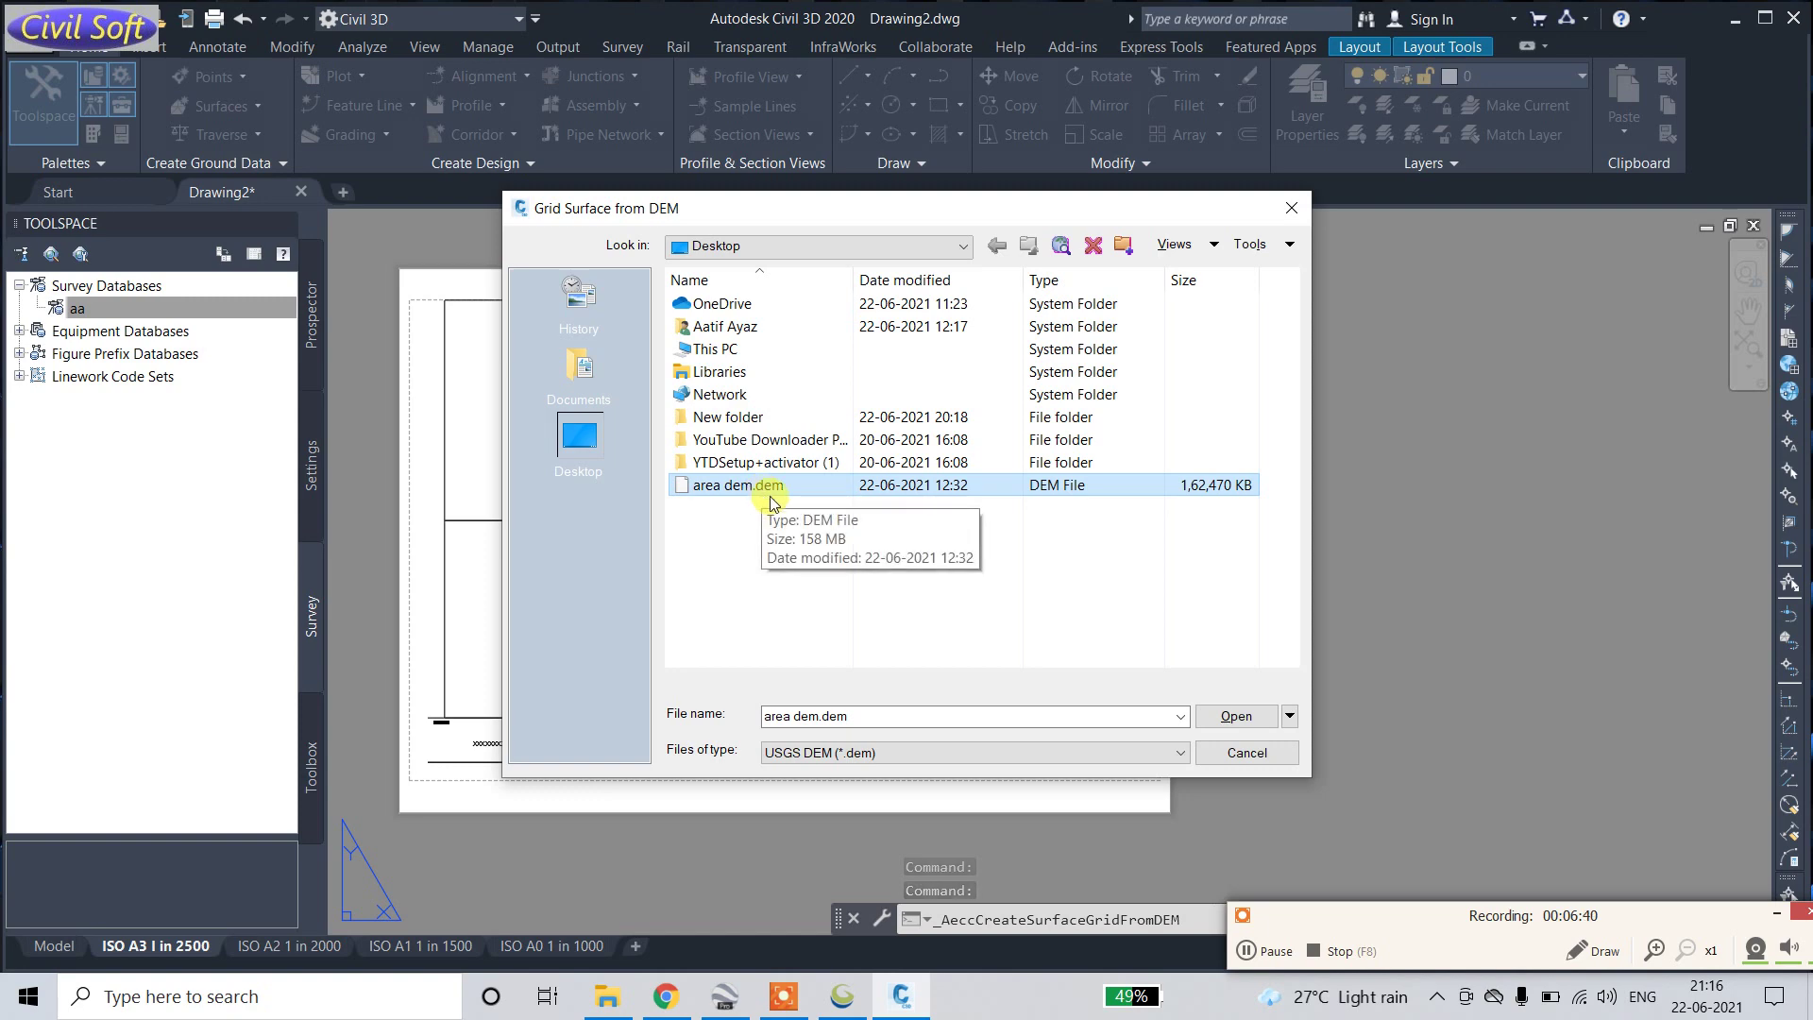
left_click(1233, 717)
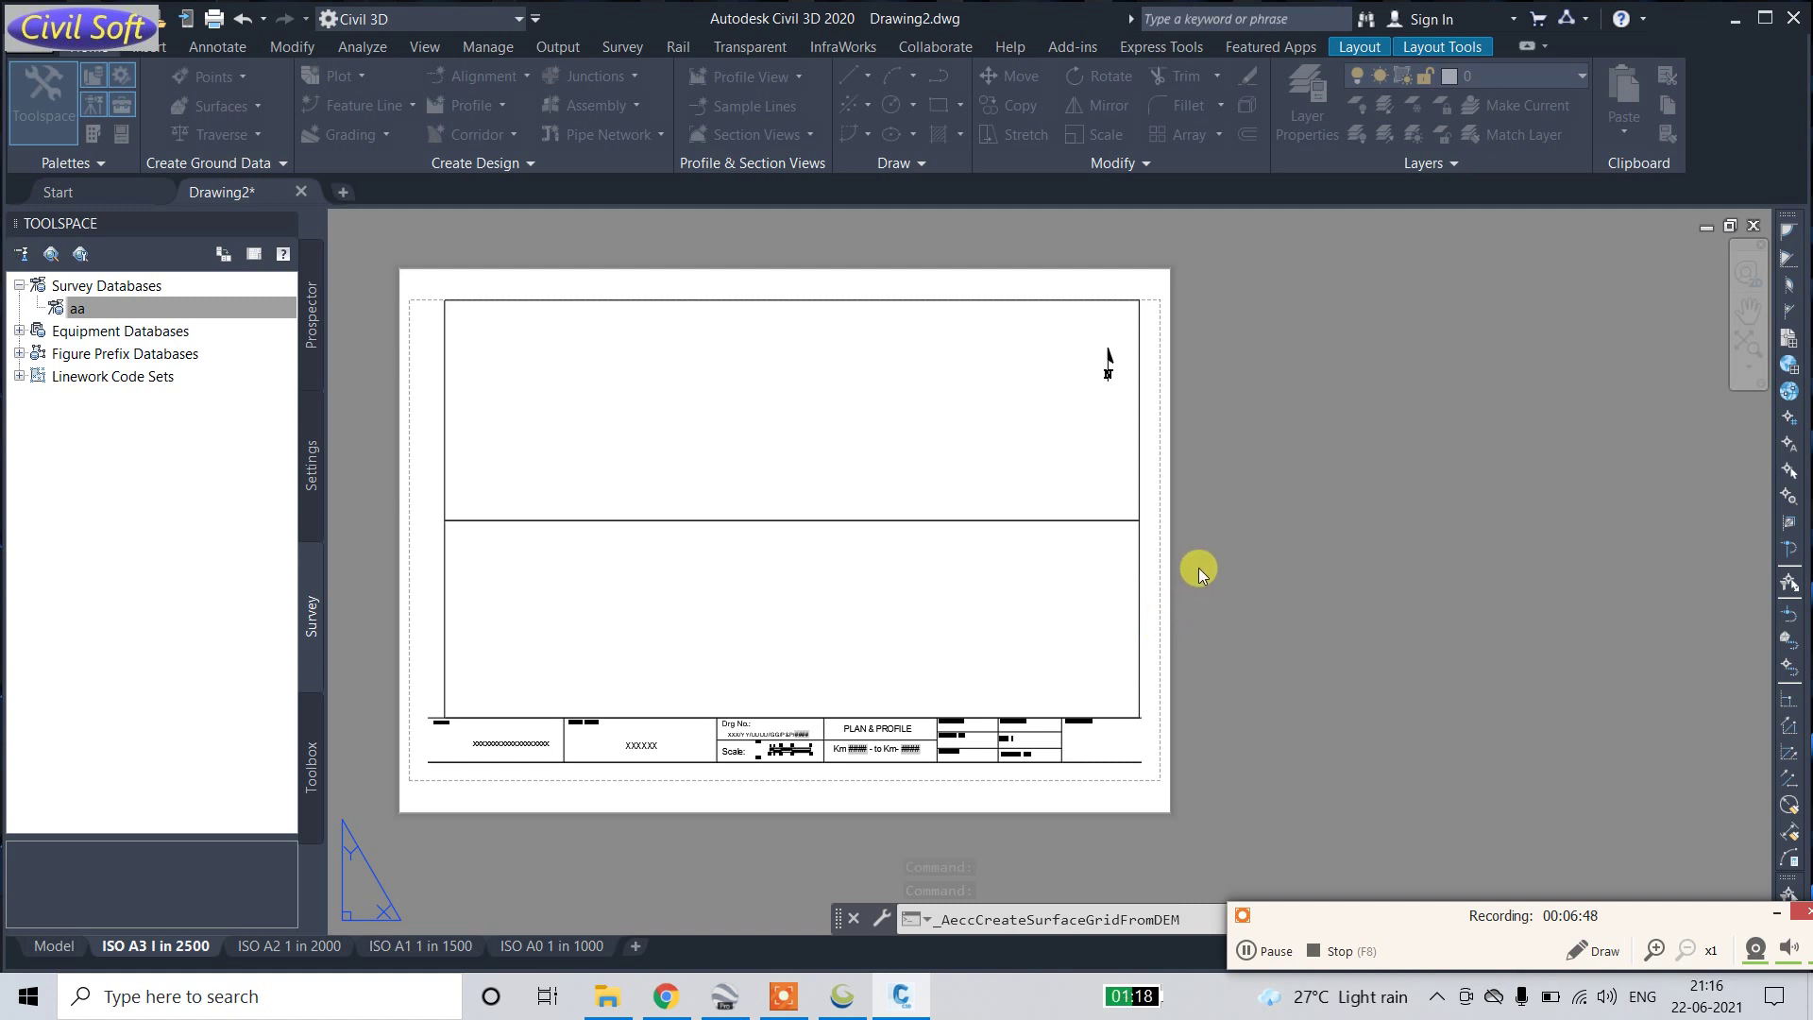
left_click(1250, 951)
left_click(1250, 952)
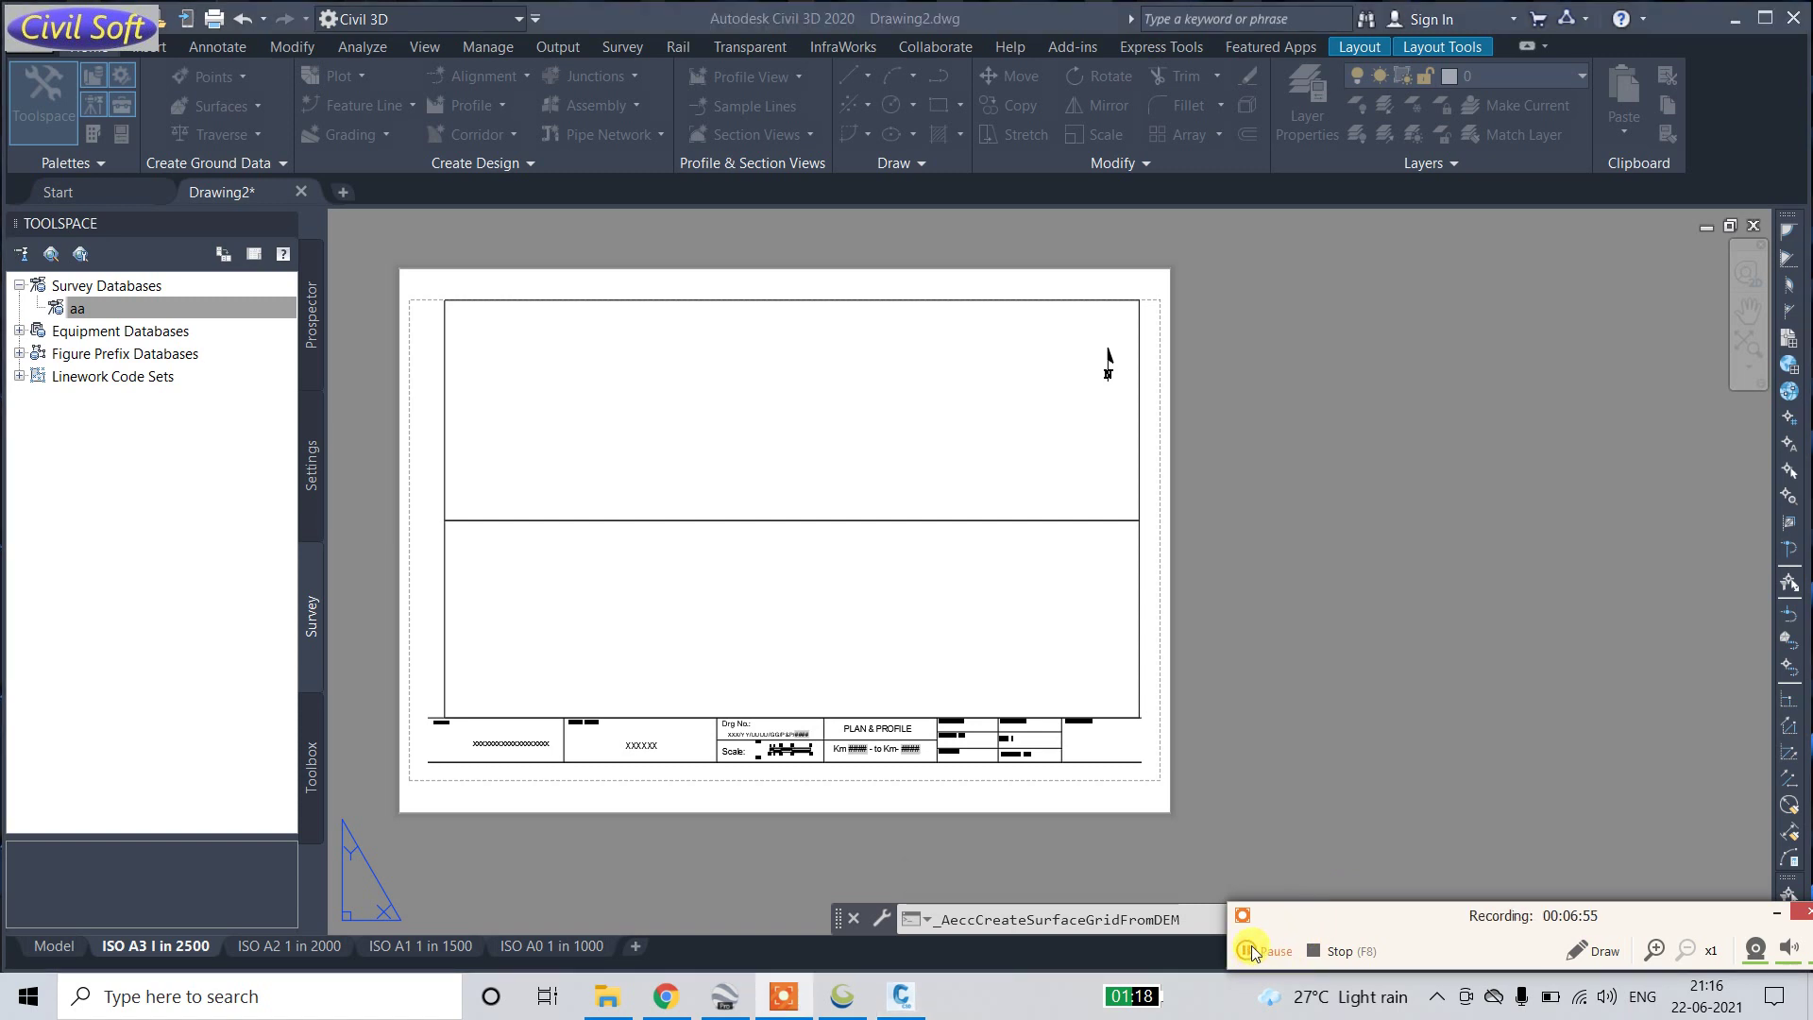